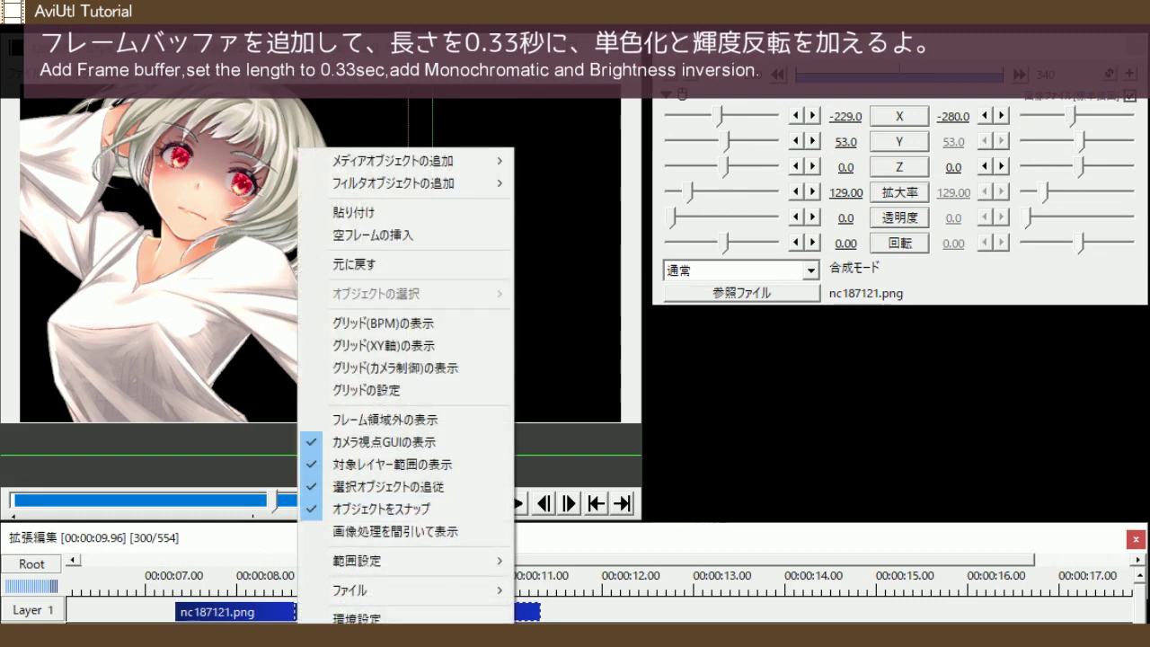
Add a frame buffer object (フレームバッファ) on Layer 2 and set its length to 0.33 seconds
mouse_move(404, 171)
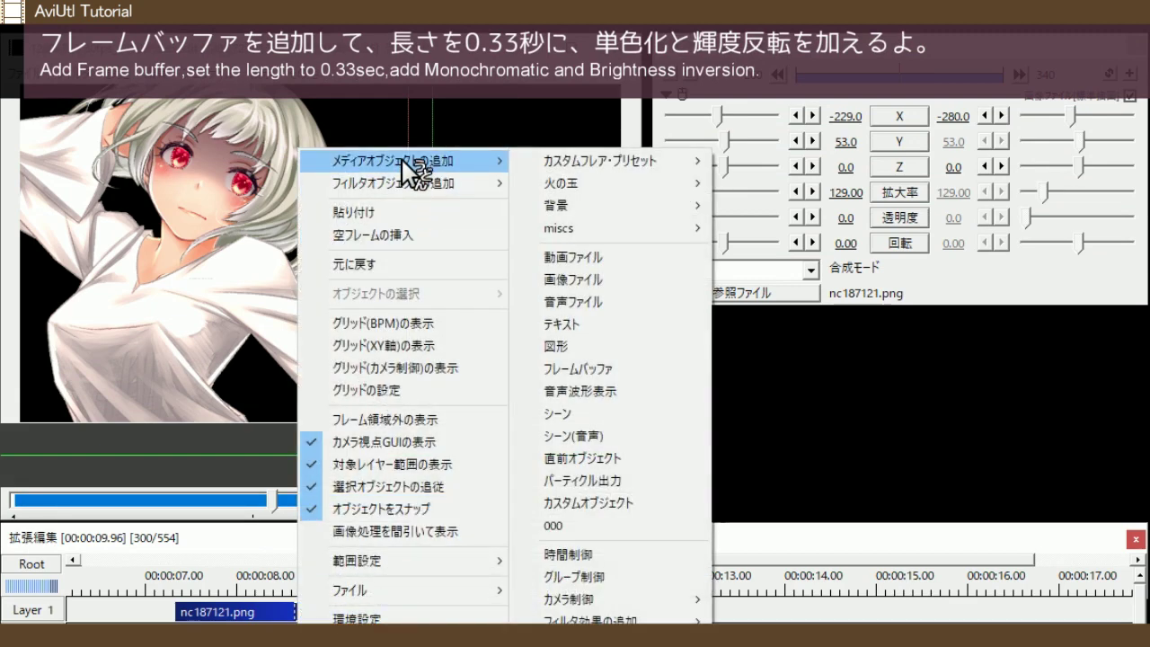
click(629, 368)
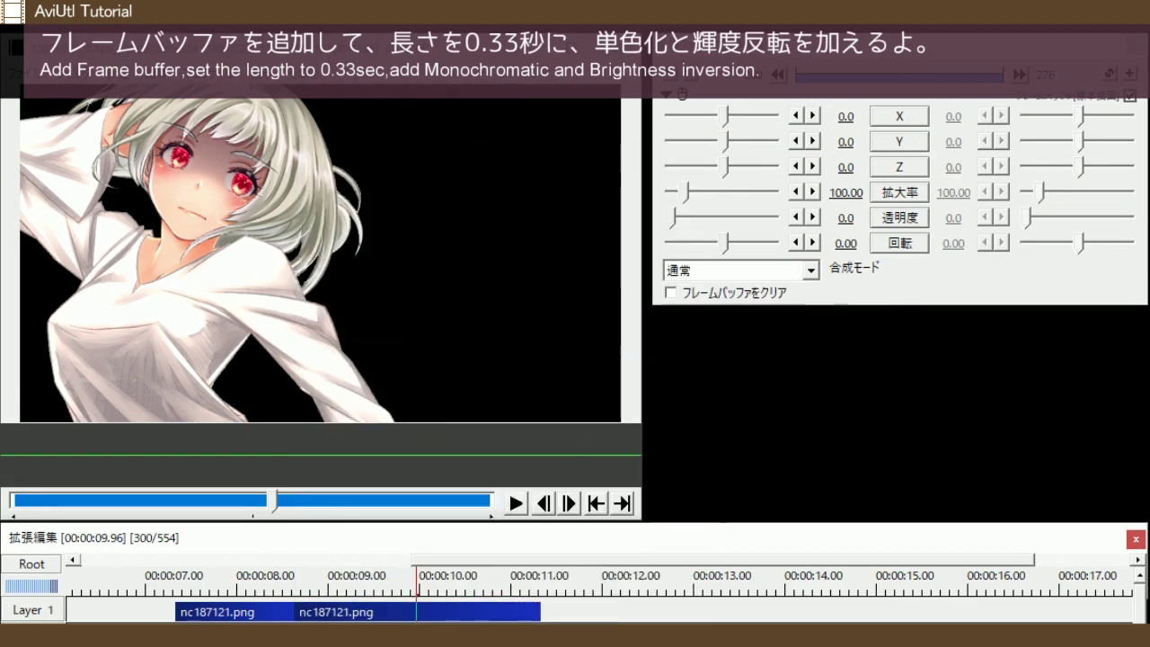
right_click(306, 389)
click(454, 591)
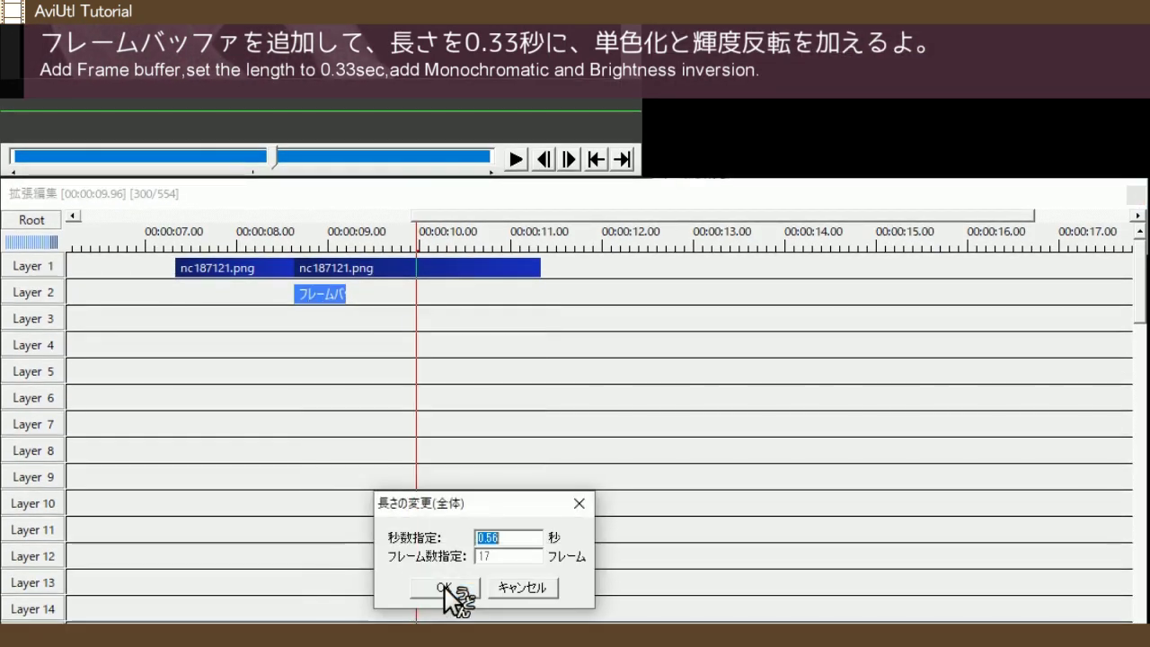
text(0.33)
click(444, 588)
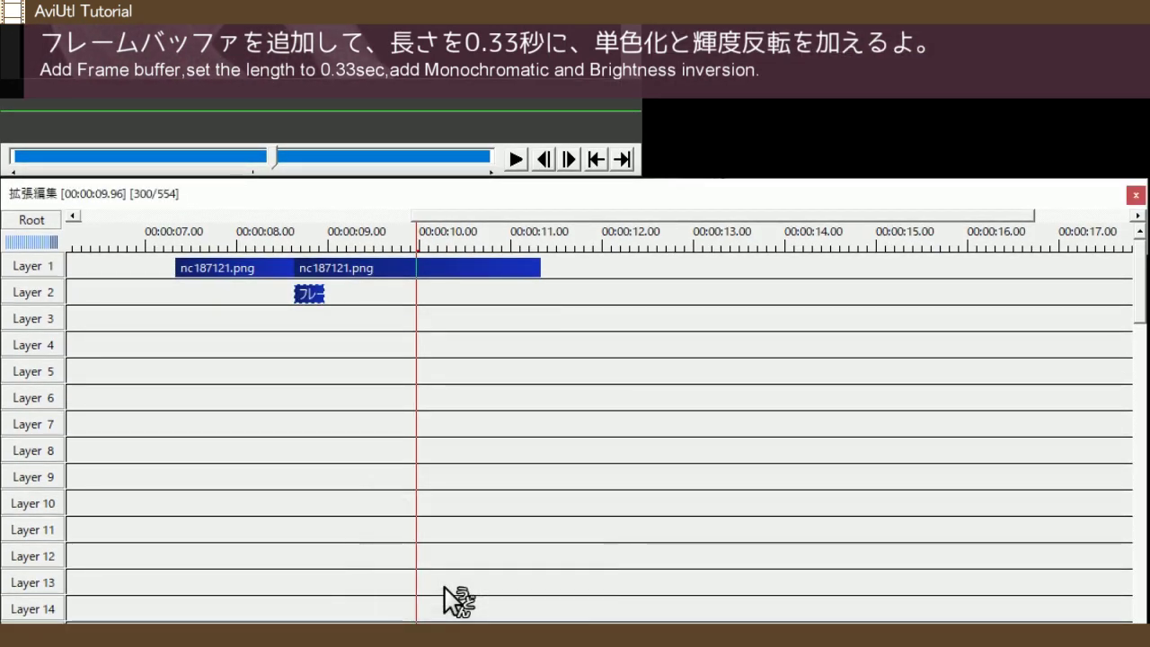
Add the Monochromatic filter (単色化) to the frame buffer with the dark blue colour RGB 3, 101, 144
click(306, 323)
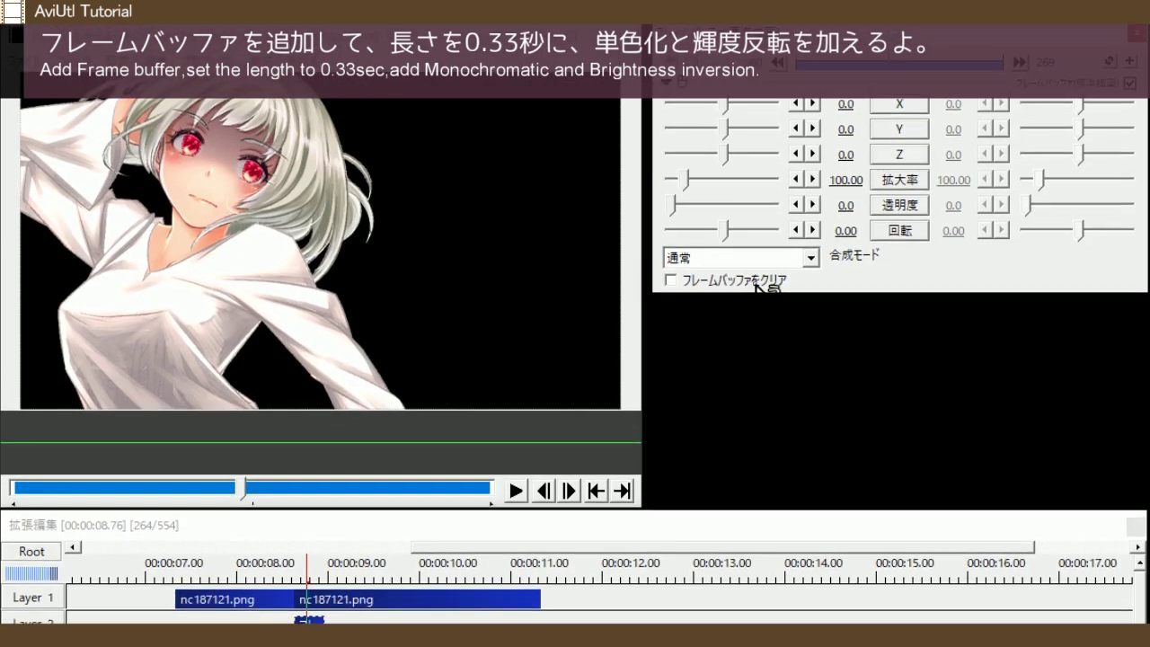
right_click(747, 240)
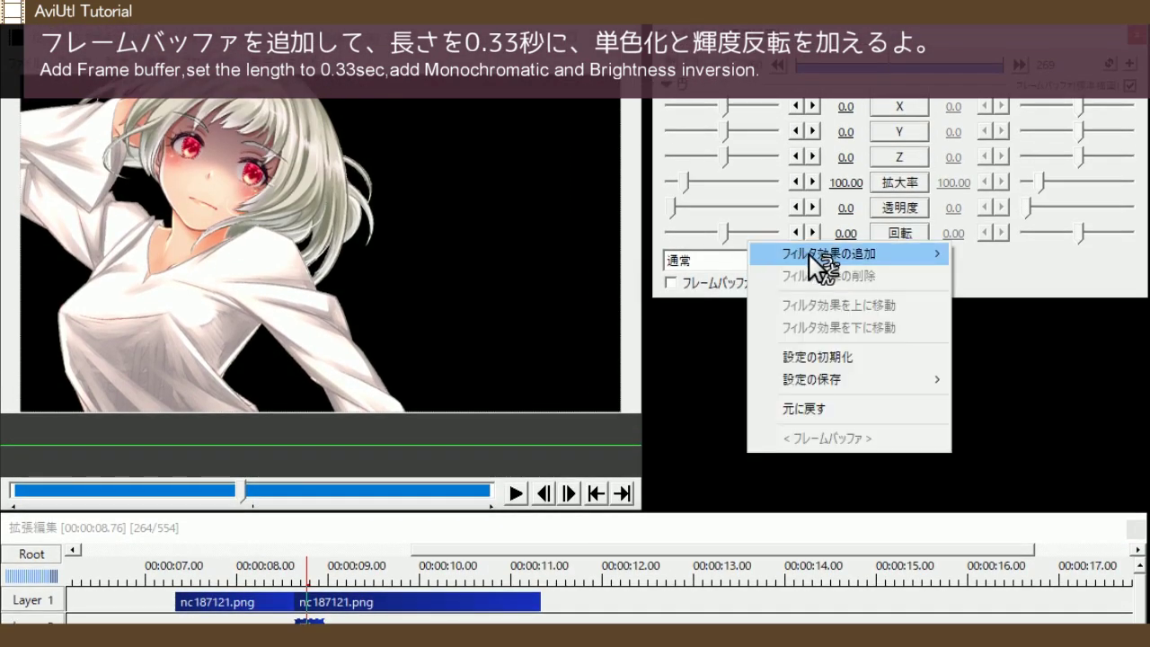
mouse_move(809, 252)
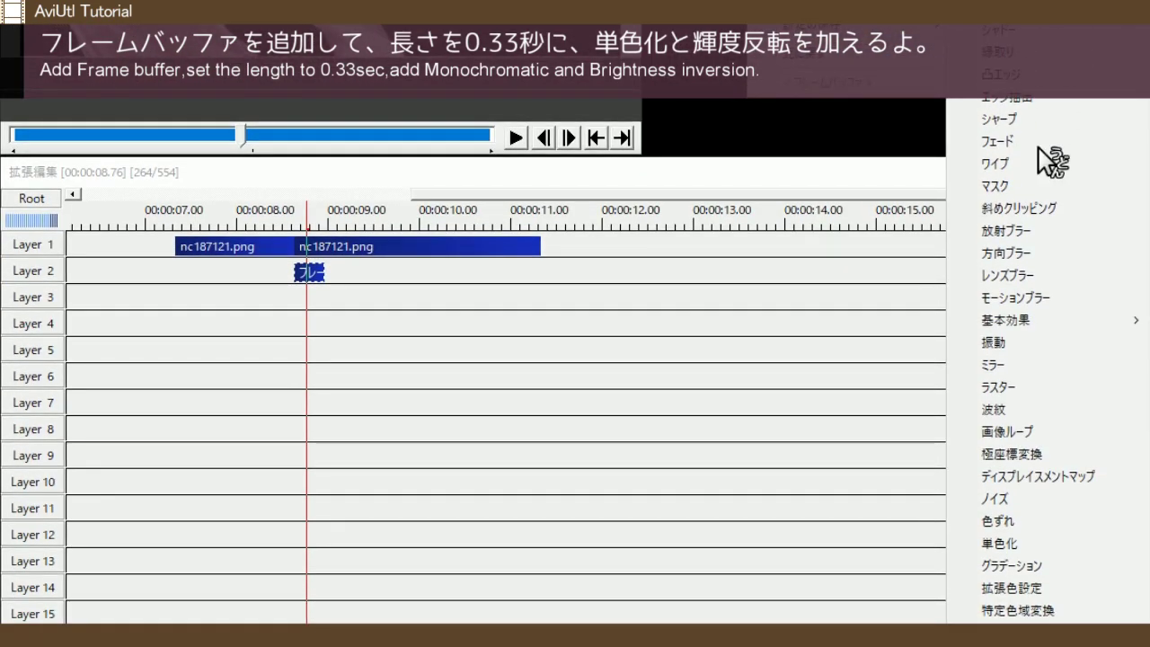
click(1012, 546)
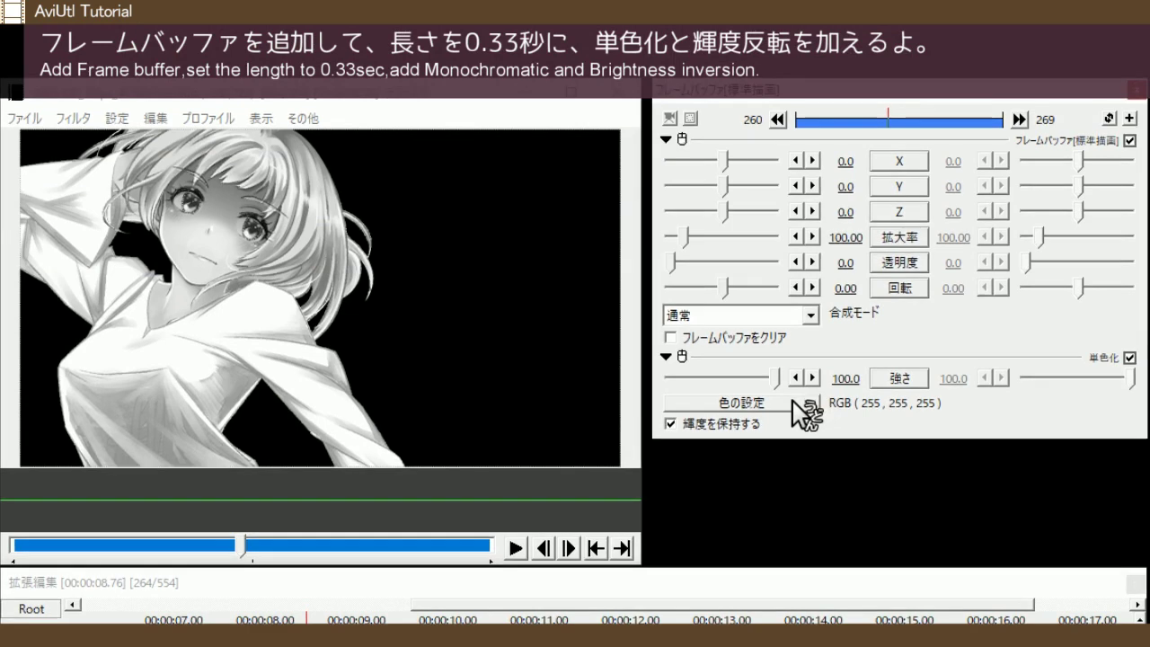
click(803, 408)
click(970, 351)
click(966, 289)
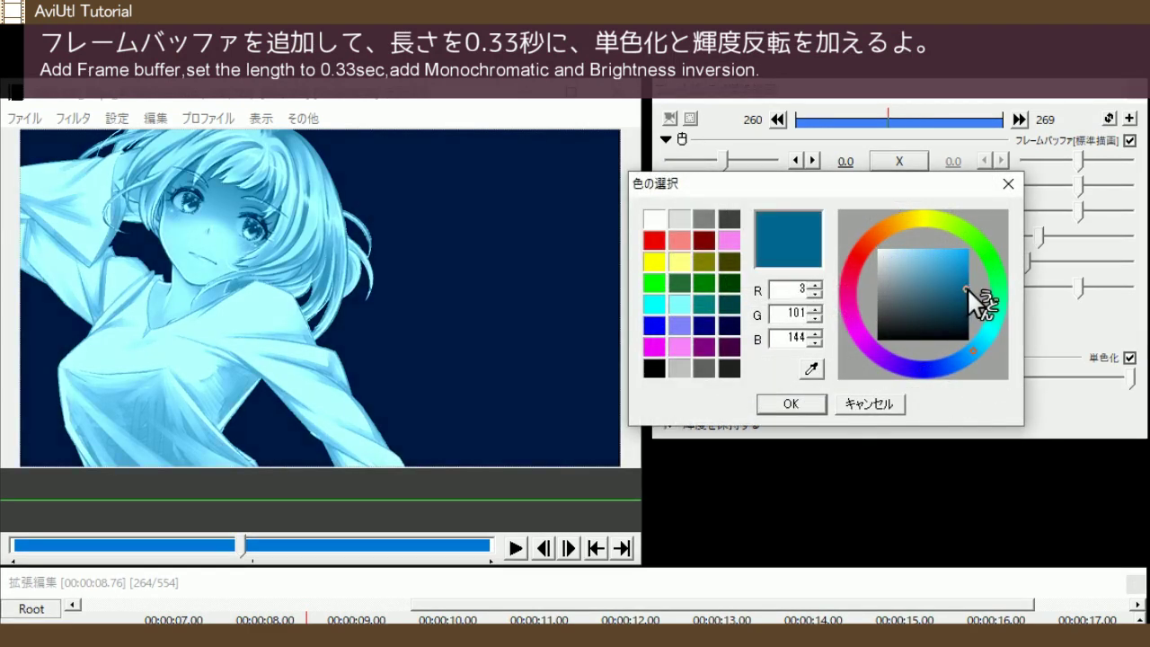
click(795, 405)
Add the Inversion filter (反転) to the frame buffer and enable brightness inversion (輝度反転)
right_click(742, 301)
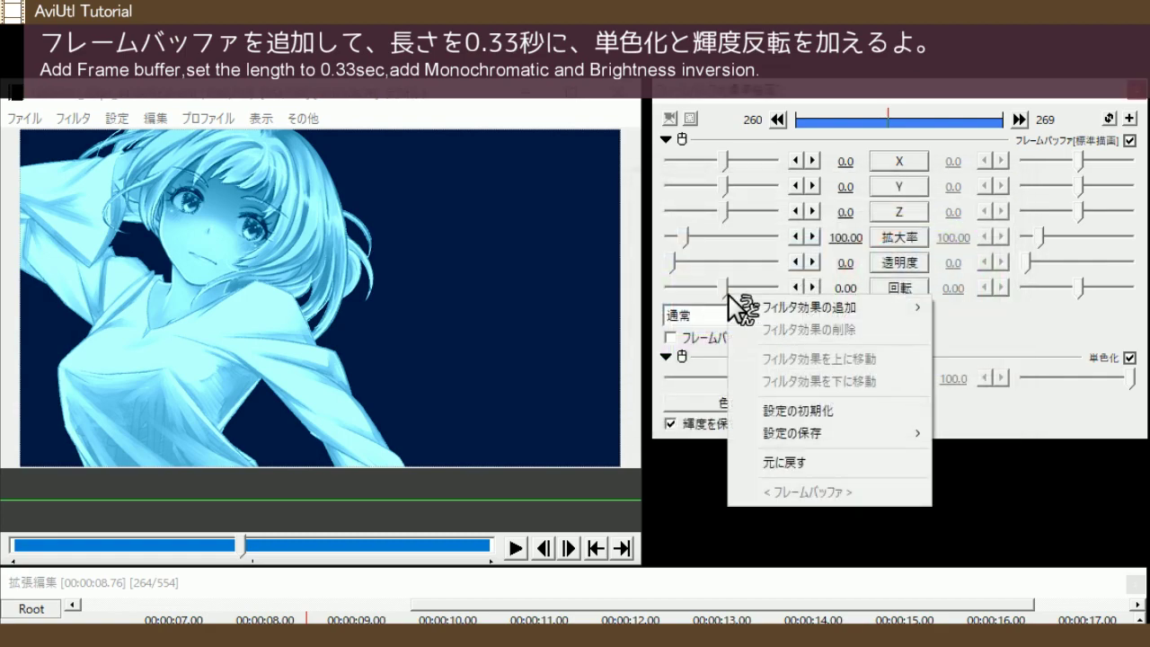
mouse_move(803, 297)
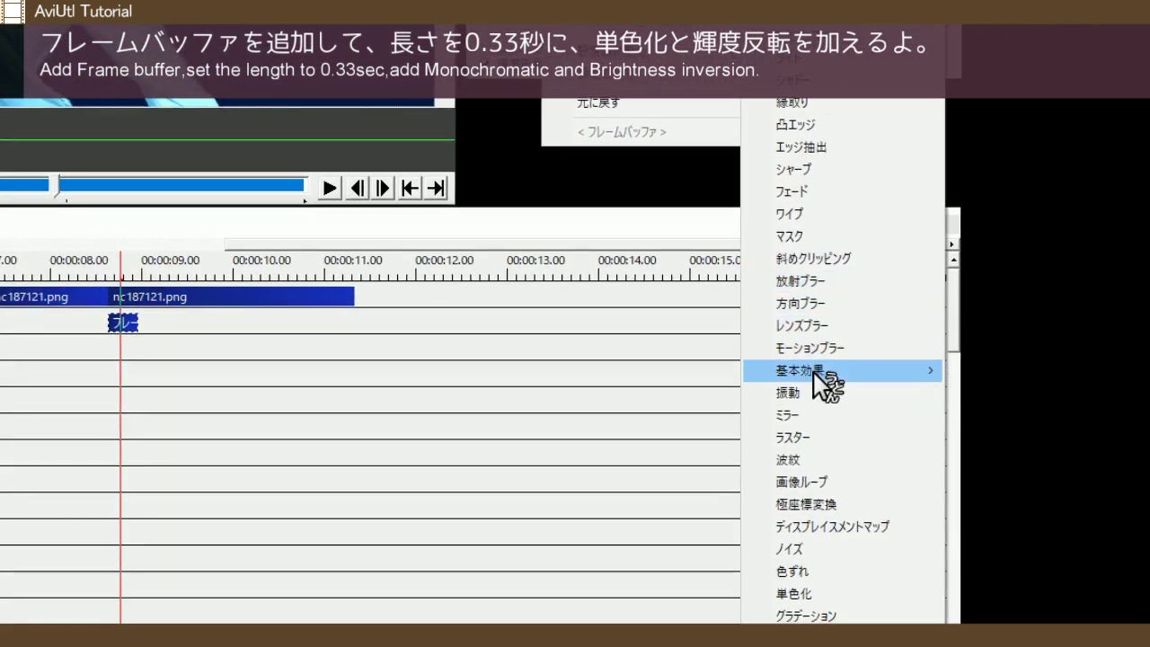
mouse_move(813, 372)
click(991, 525)
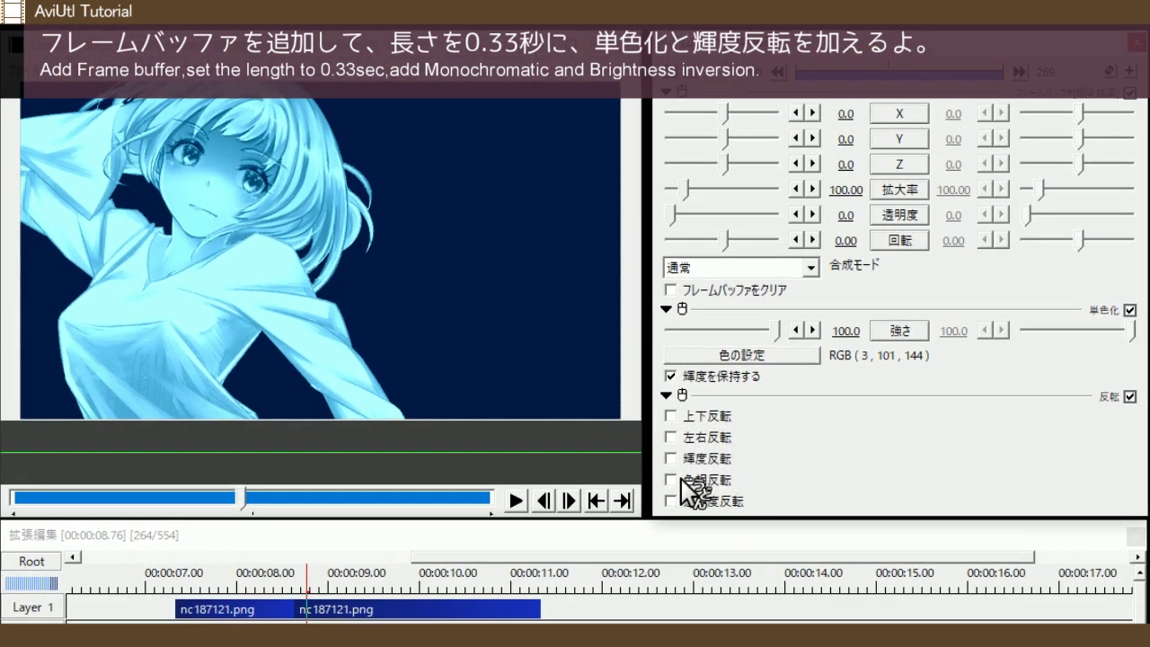
click(704, 460)
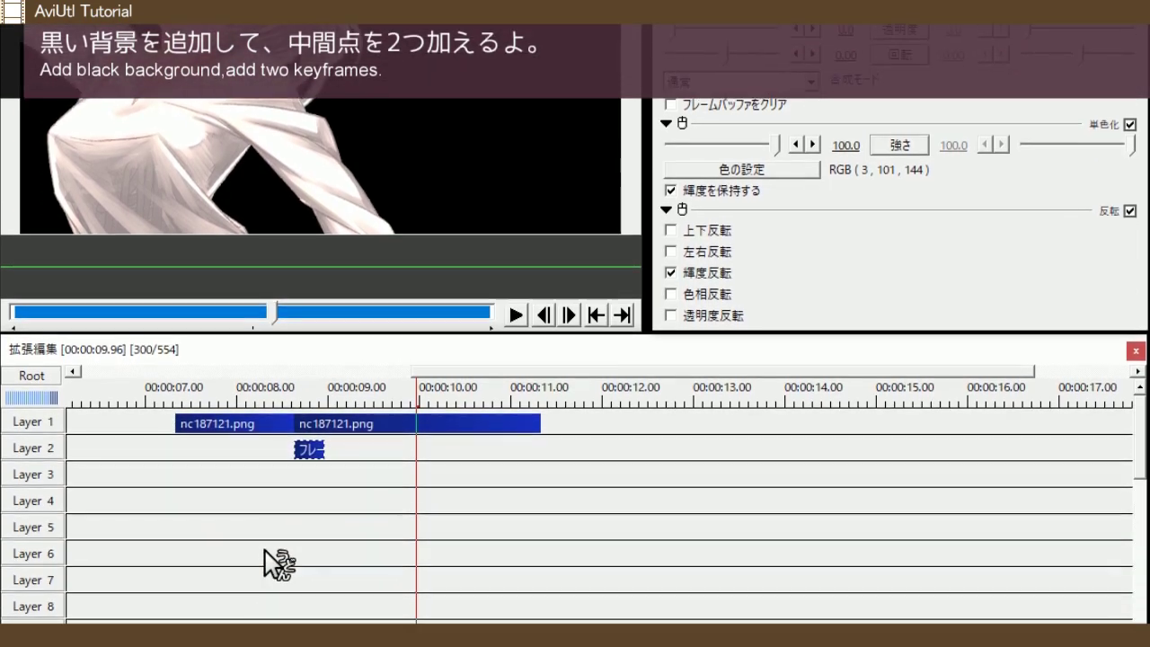
Add a figure object on Layer 3 as a black background (背景) and extend it to the end of the image clip
click(302, 475)
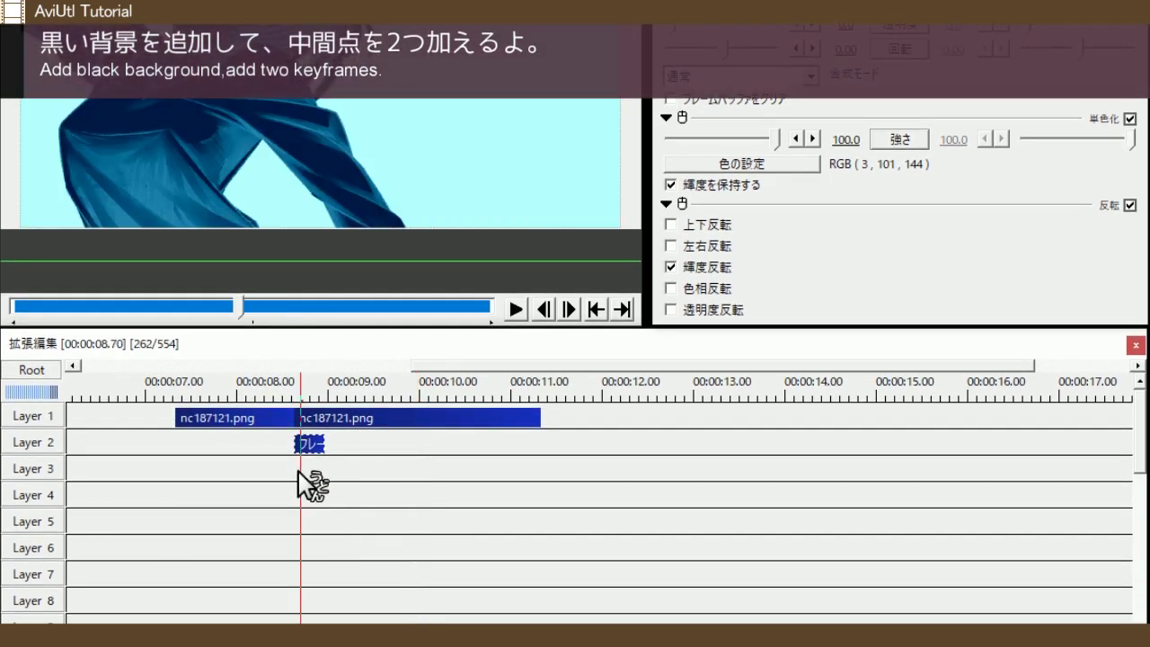
right_click(299, 471)
mouse_move(405, 27)
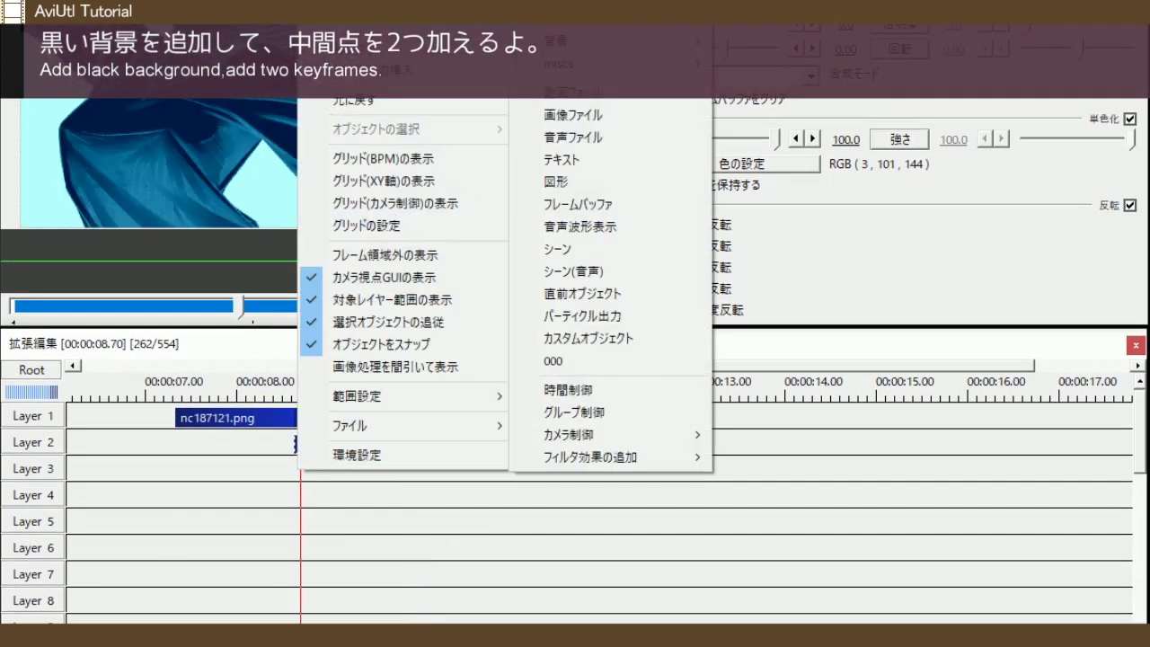
click(593, 182)
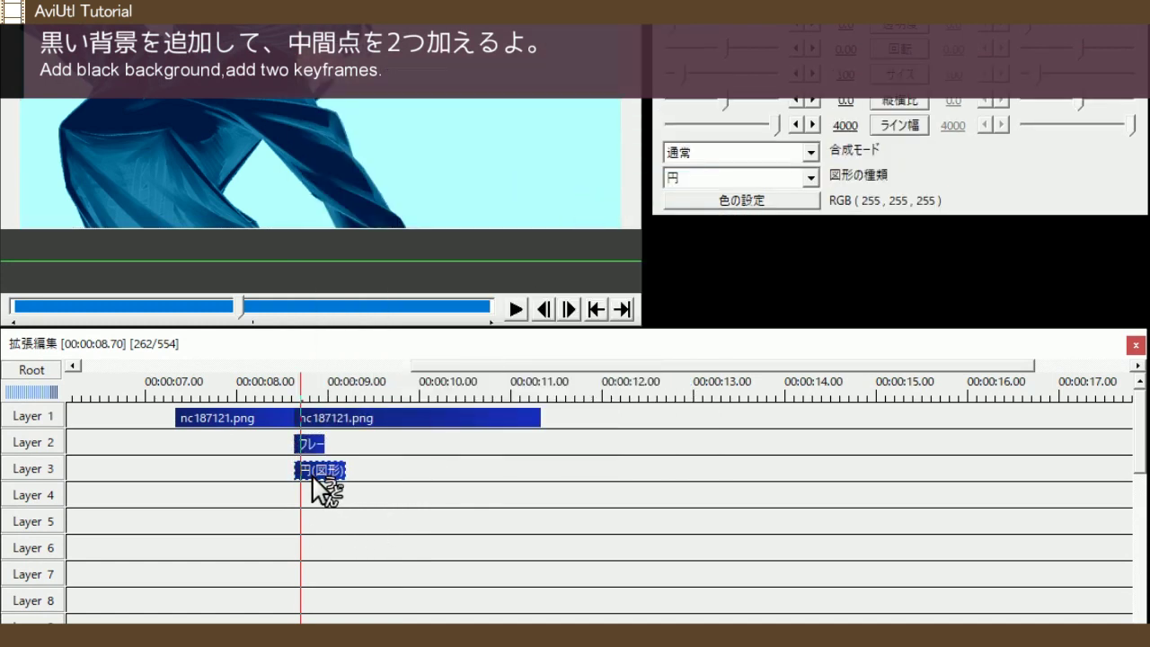
click(706, 178)
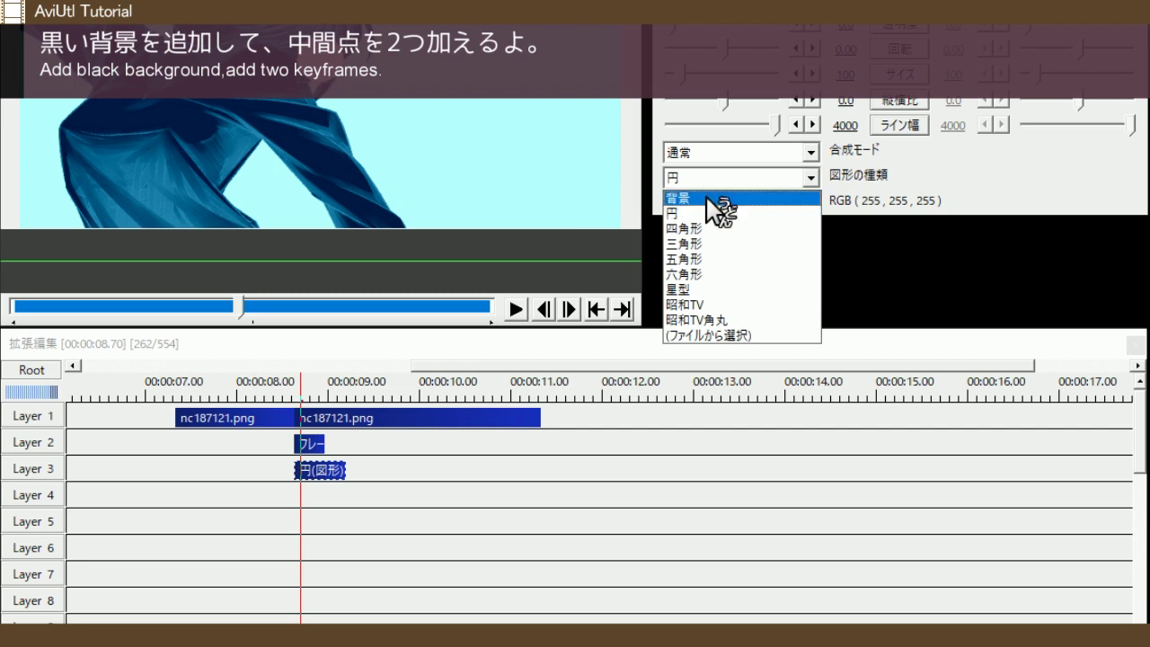
click(710, 195)
click(710, 199)
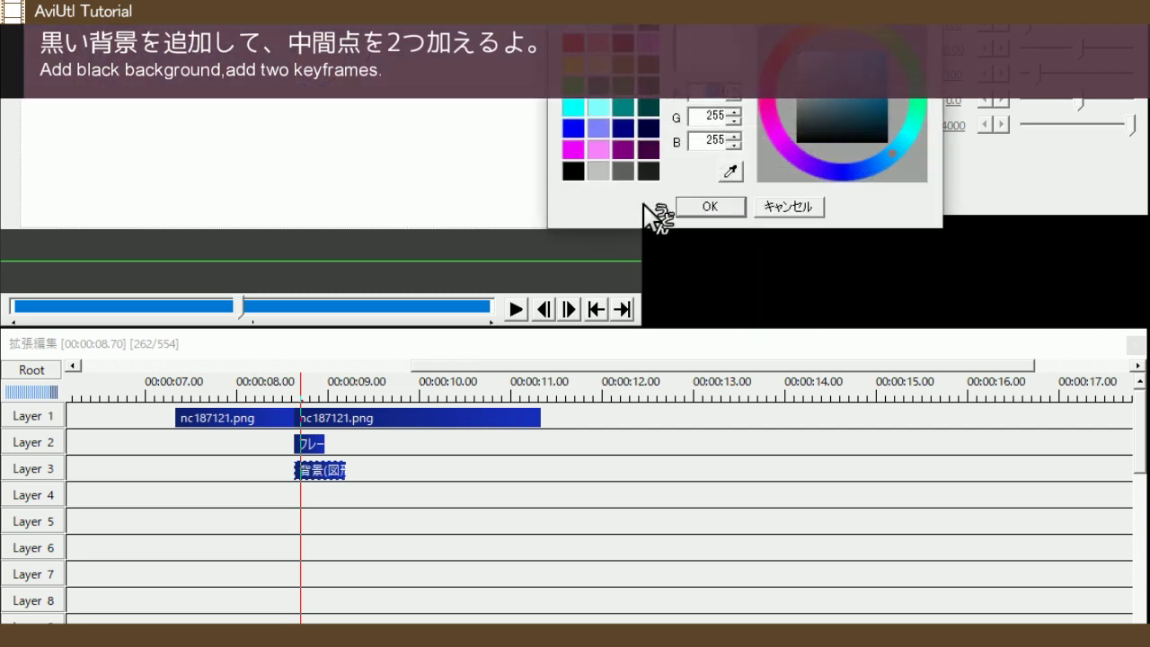
double_click(572, 171)
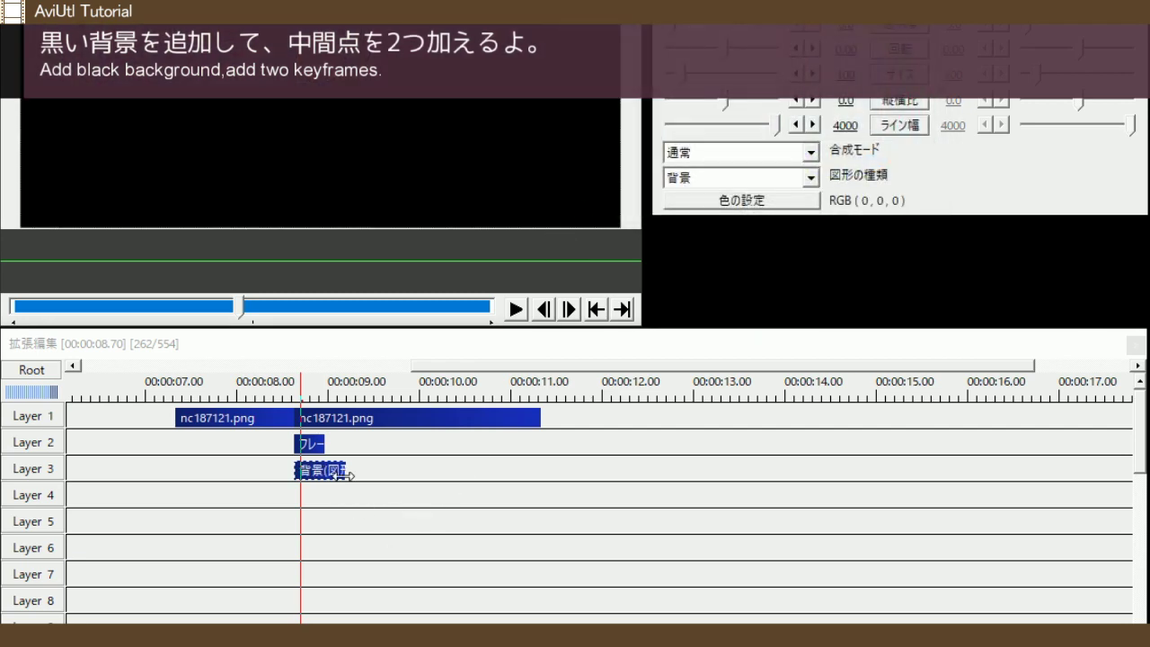
drag(350, 475, 535, 475)
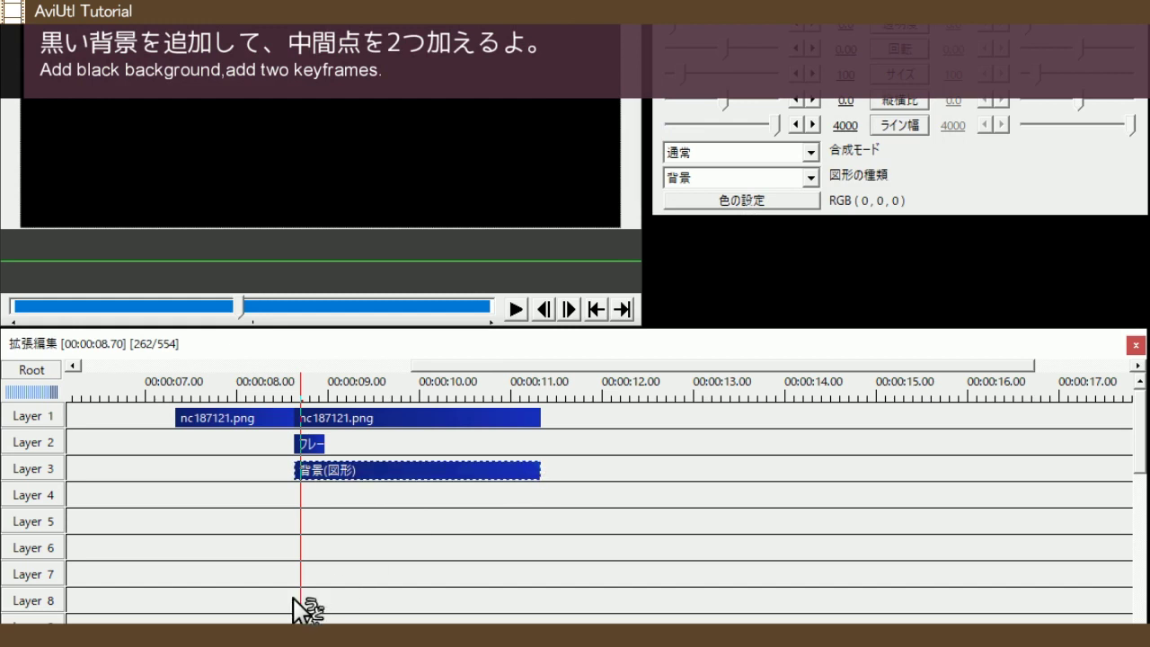
Add two midpoints to the Layer 3 background, one at the frame buffer's end and one shortly after it
click(56, 392)
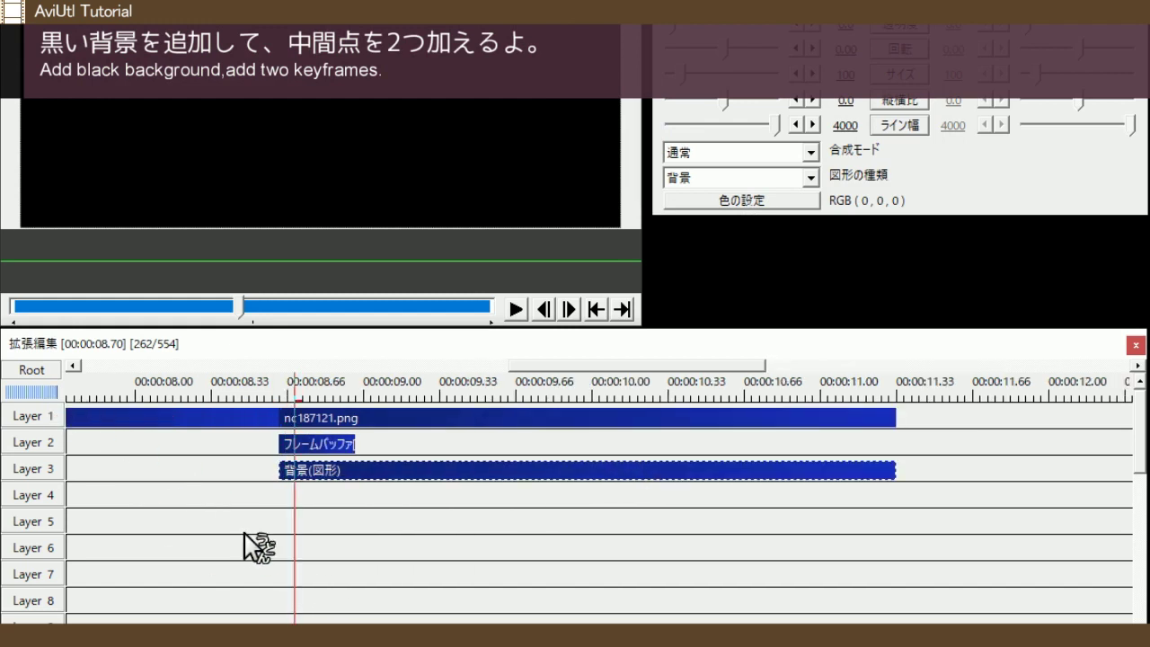
right_click(322, 471)
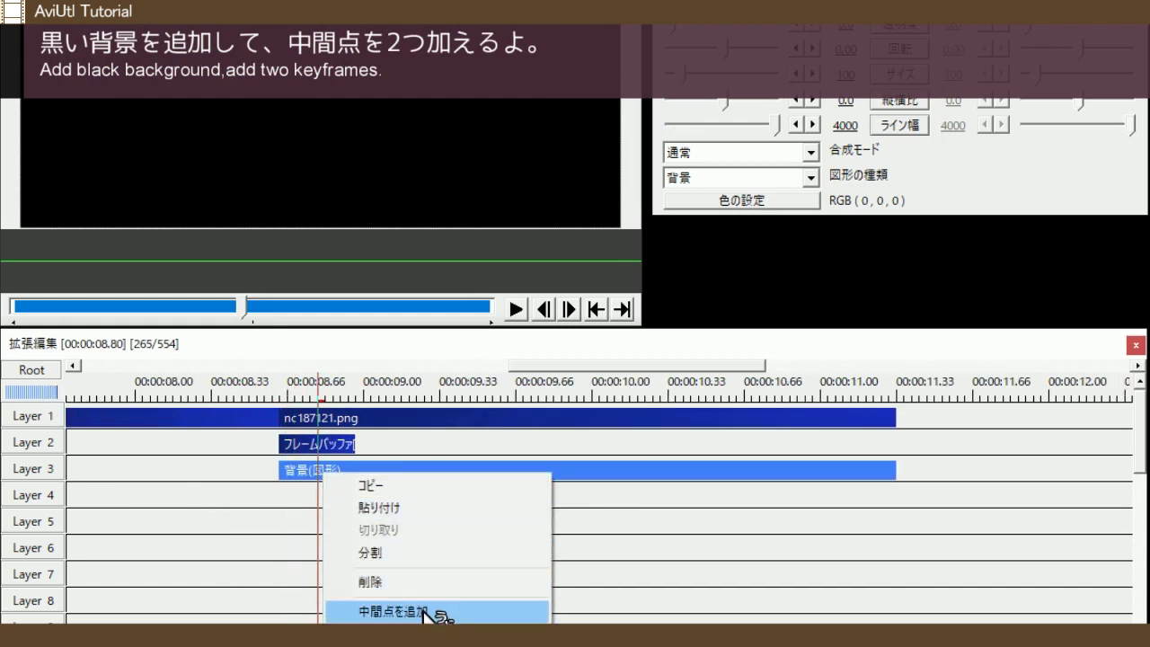
click(425, 615)
right_click(361, 468)
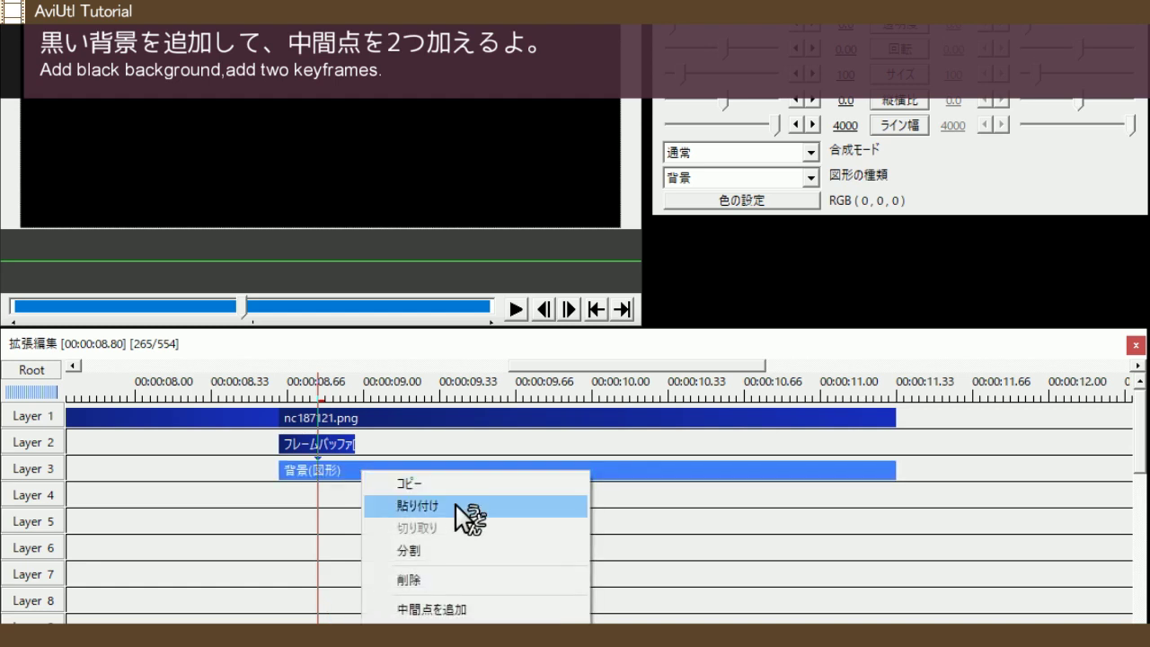
click(478, 611)
drag(358, 466, 391, 466)
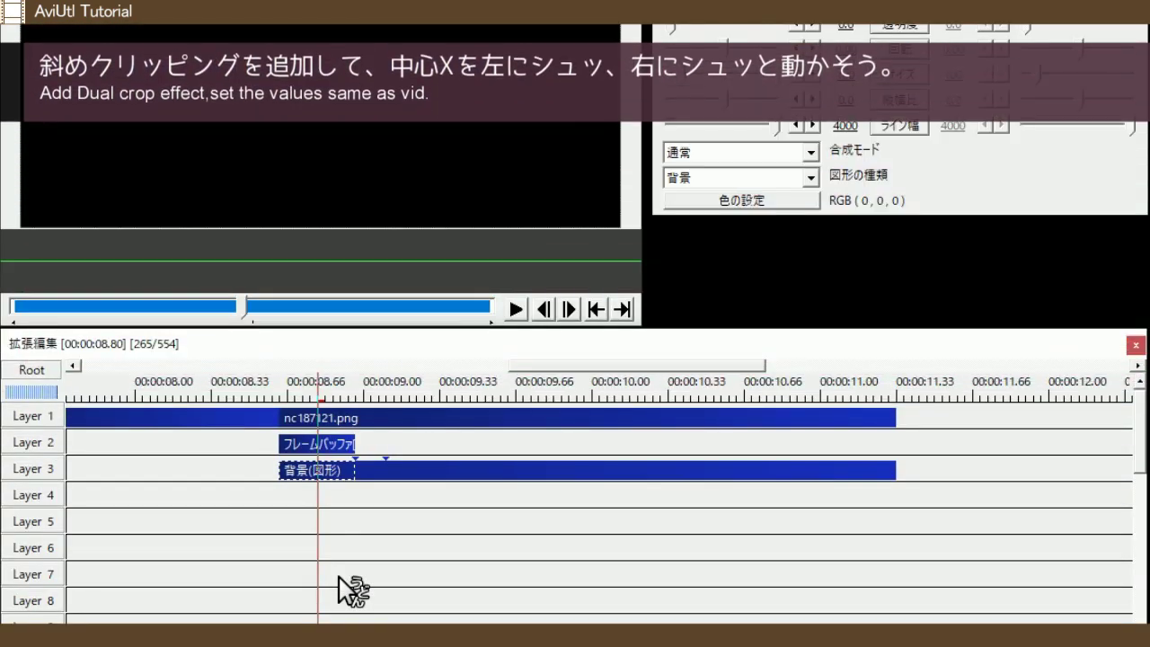
Add the diagonal clipping filter (斜めクリッピング) to the background with angle 90 and width -448
right_click(935, 165)
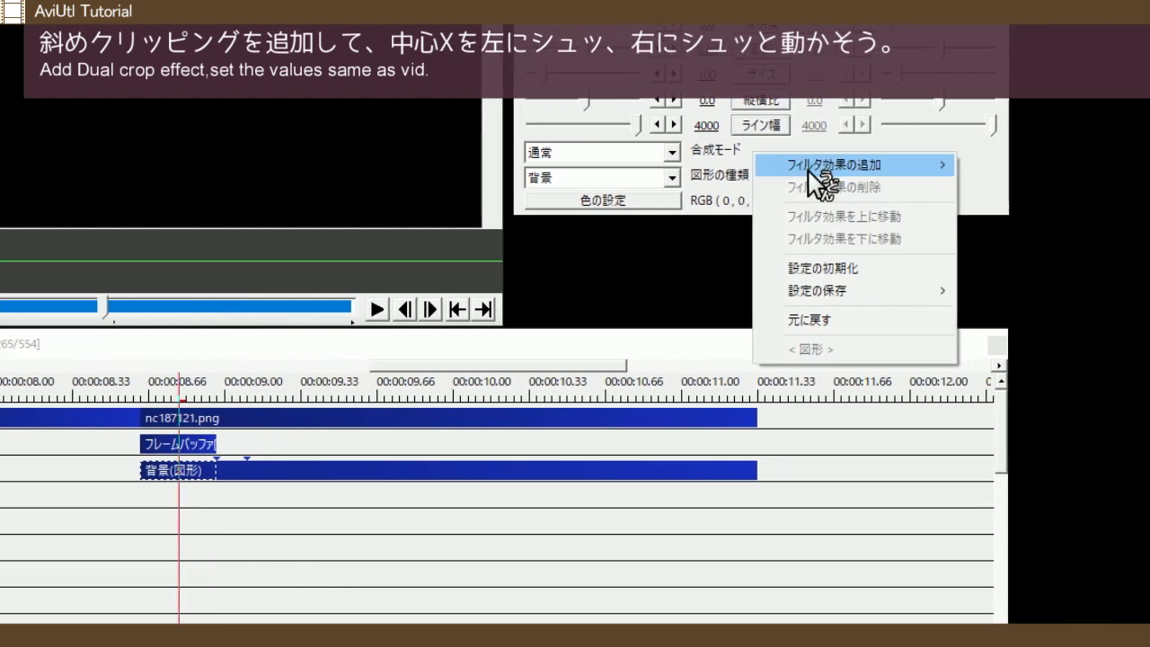
mouse_move(950, 175)
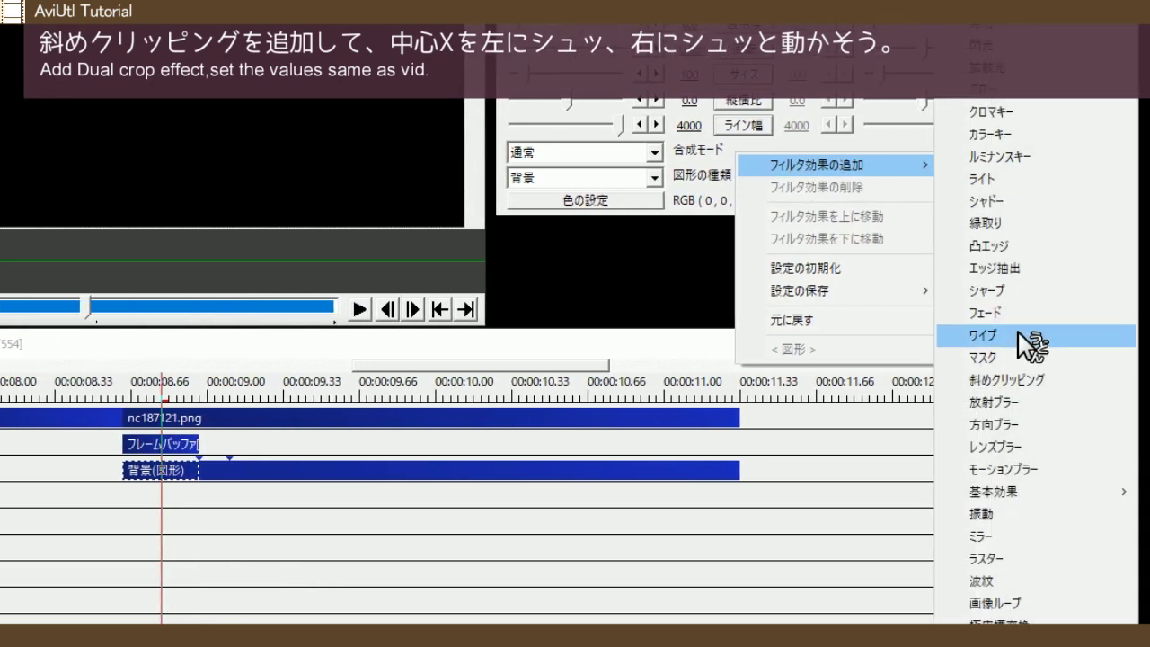
click(1020, 381)
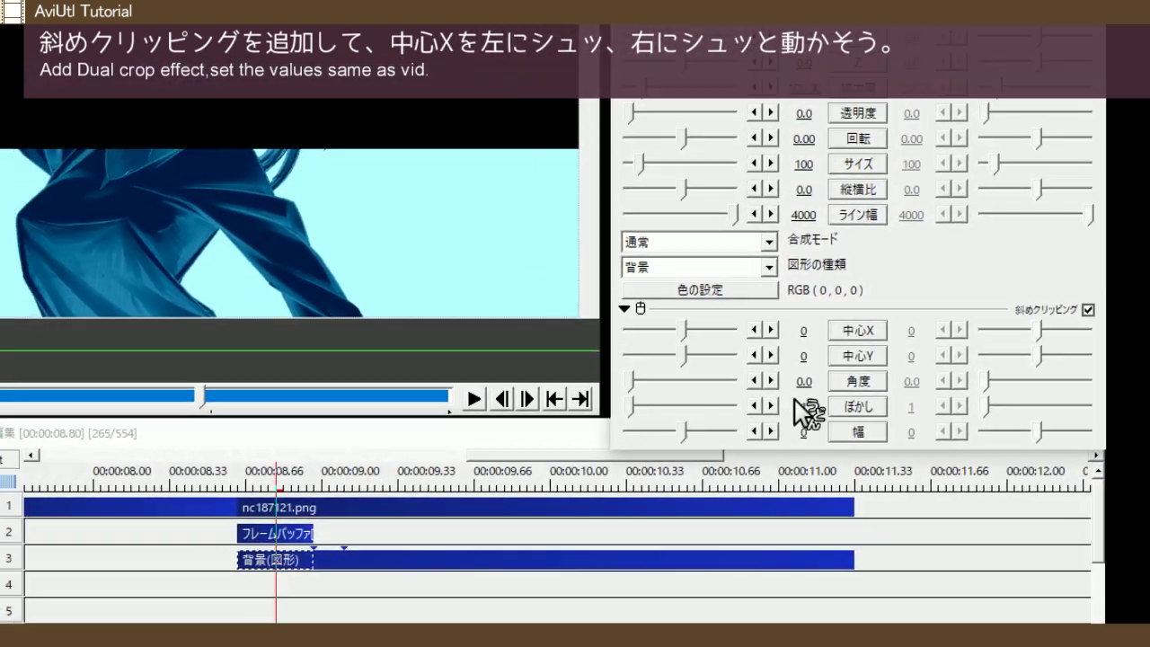
text(90)
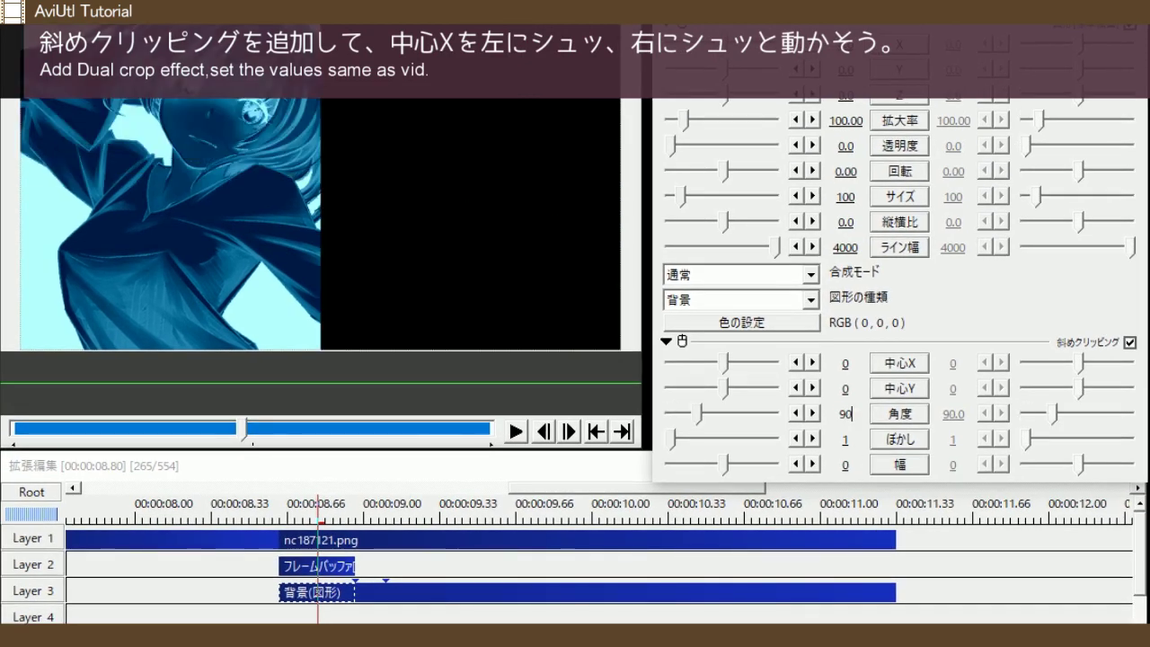
key(Return)
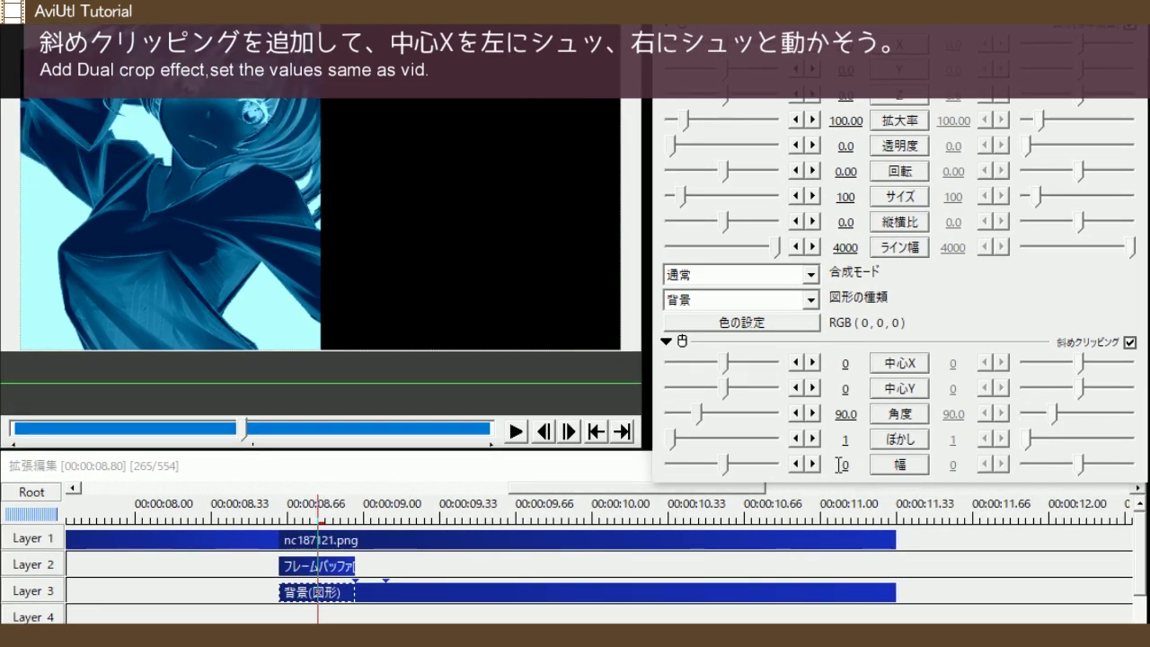
drag(813, 464, 381, 477)
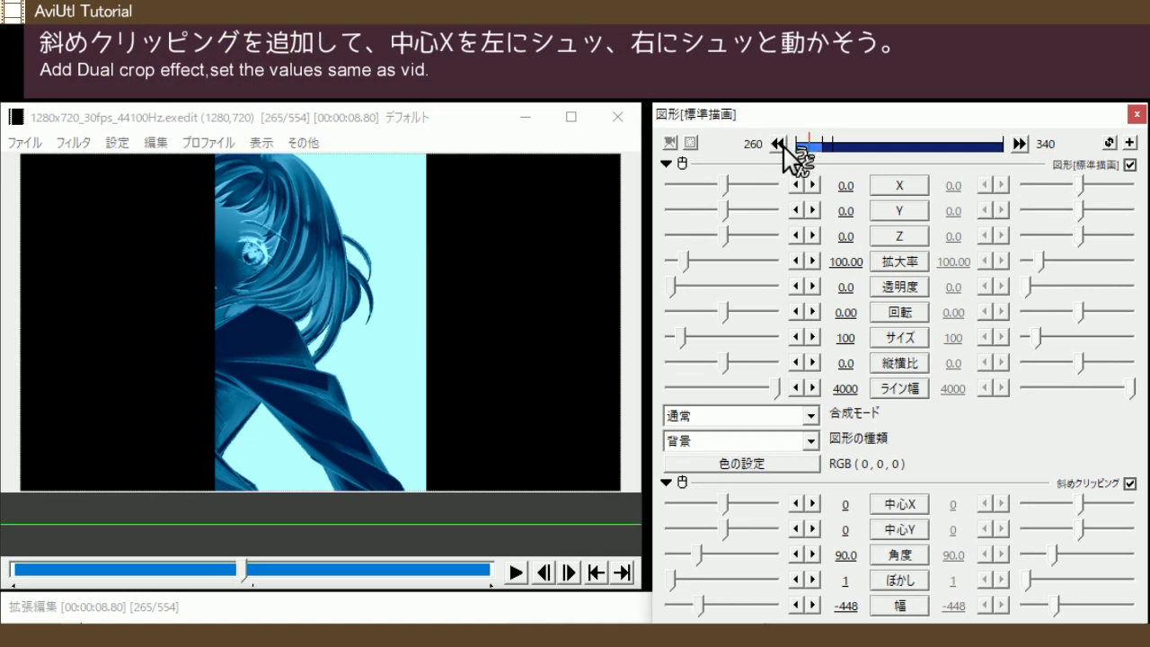
Enable movement on the background's clipping center X (中心X) and set its value at the first section's start to 721
click(779, 144)
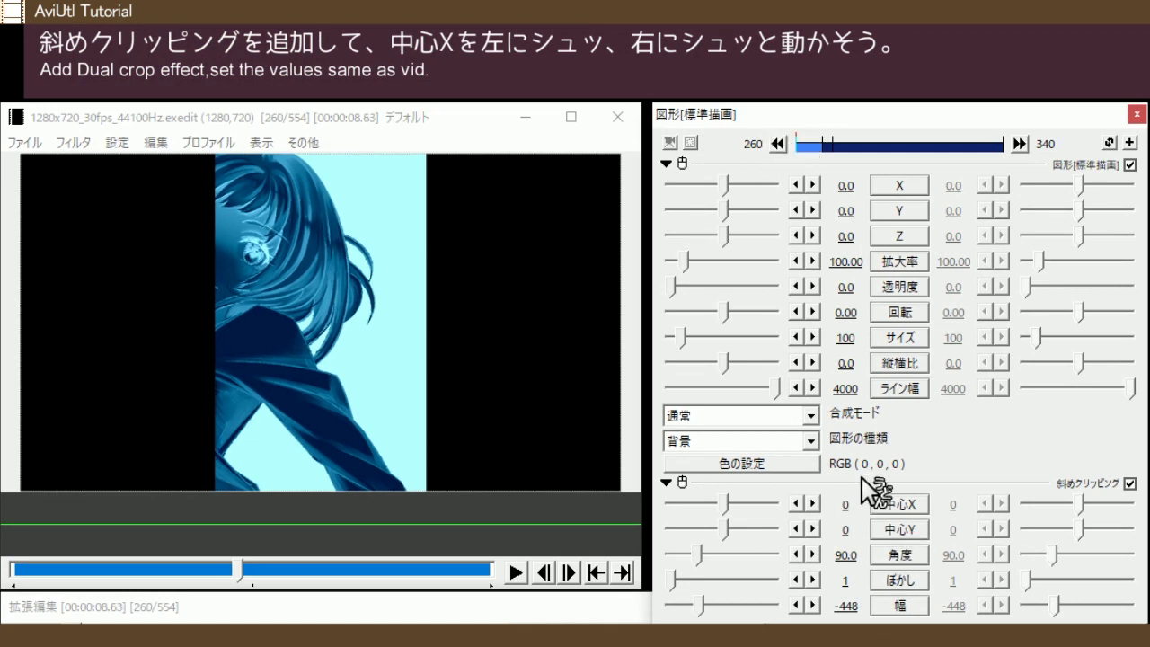
click(899, 505)
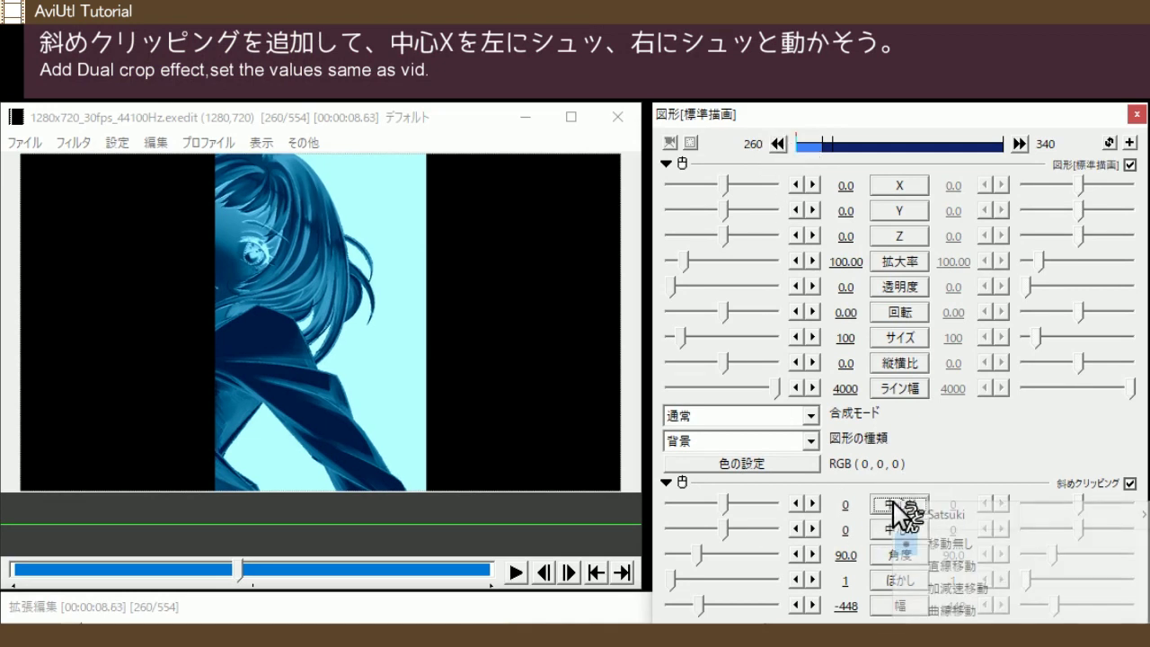
click(1019, 558)
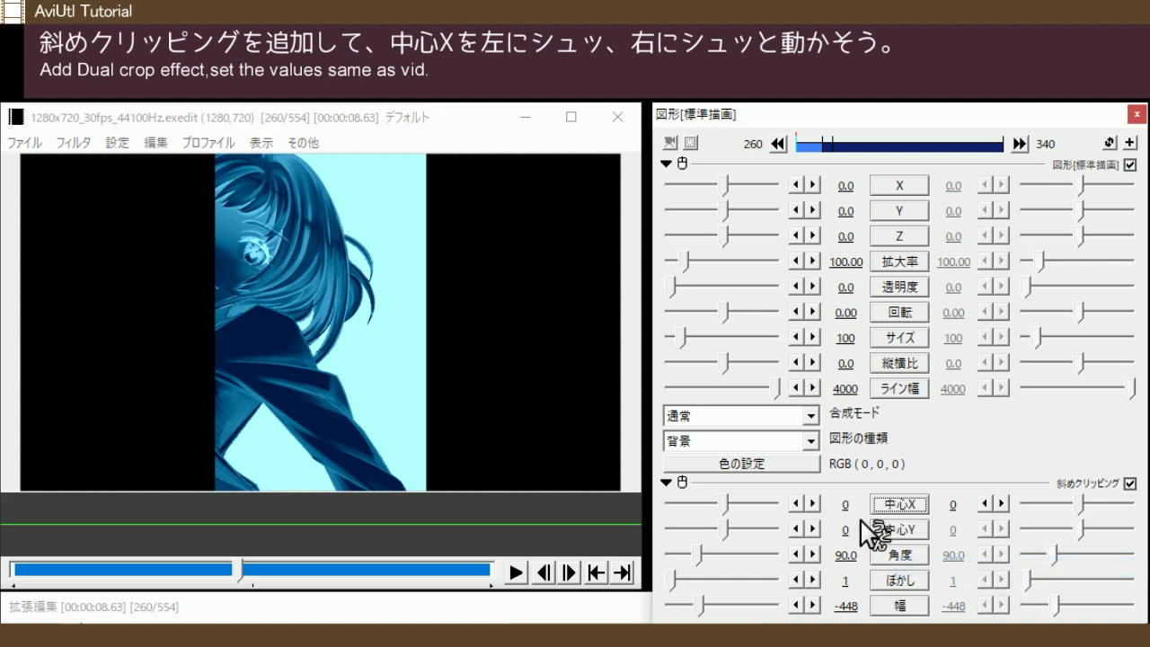
drag(847, 506, 703, 508)
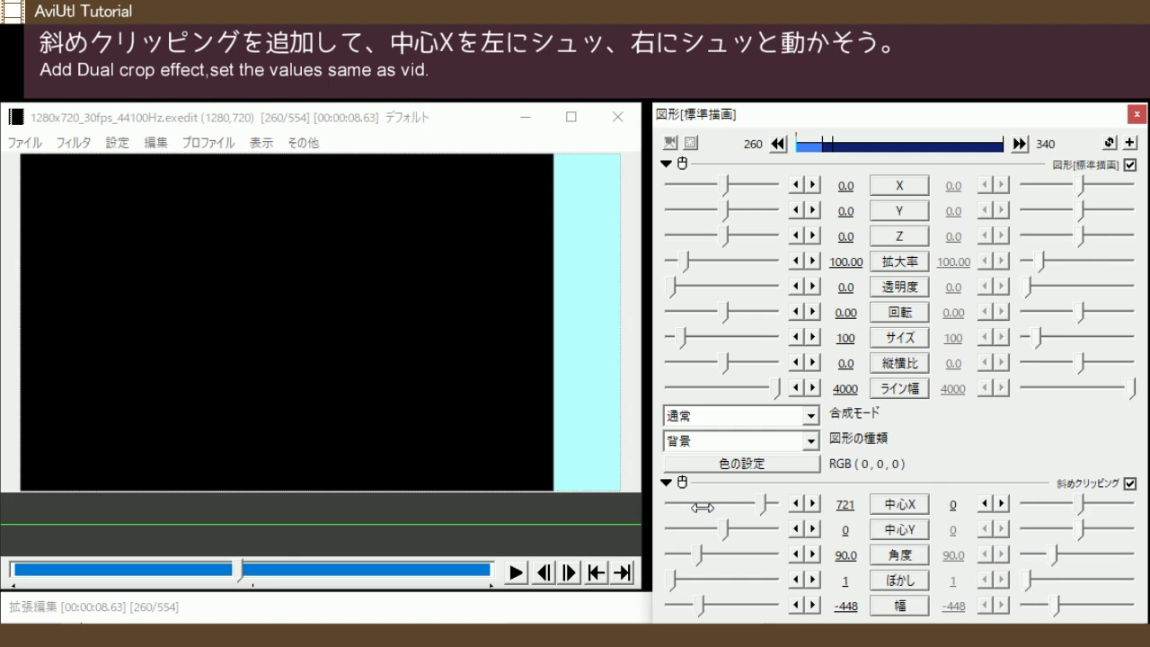
Set the clipping center X to -869 at the first midpoint and -254 at the second midpoint
click(1018, 144)
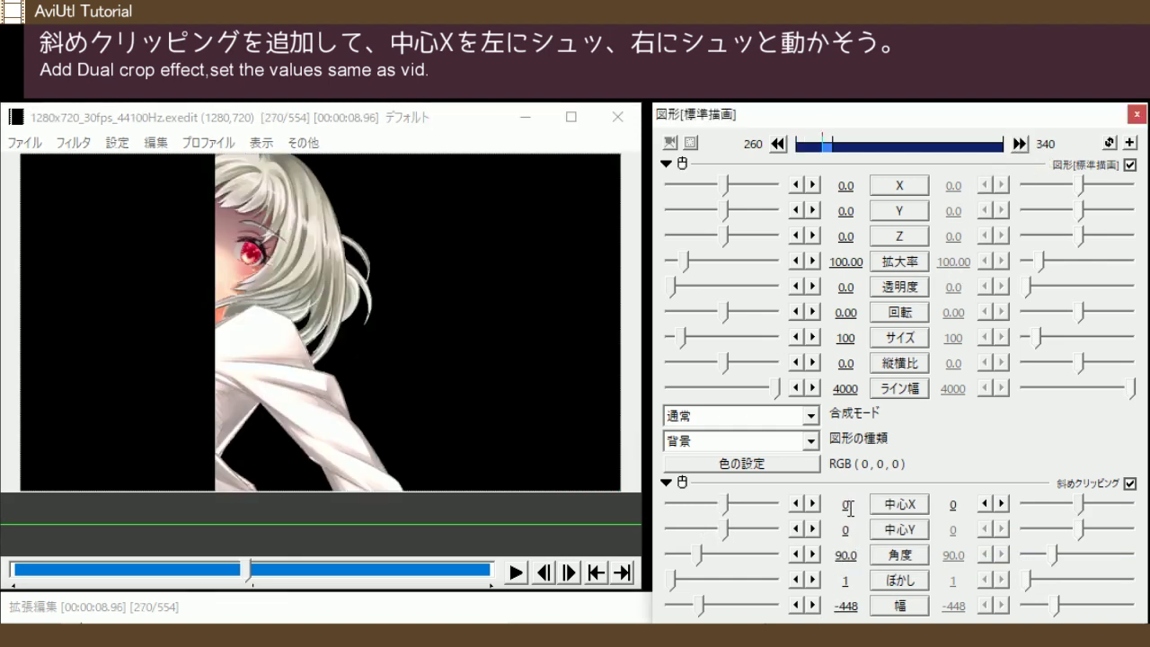
drag(848, 508, 12, 508)
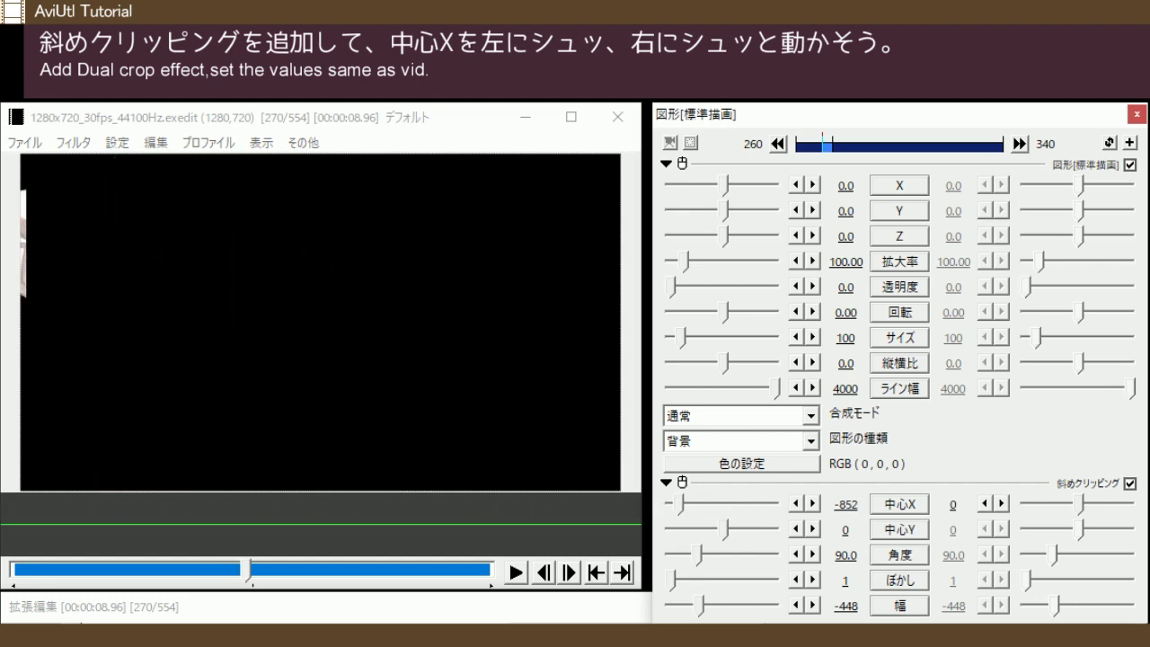
click(1018, 148)
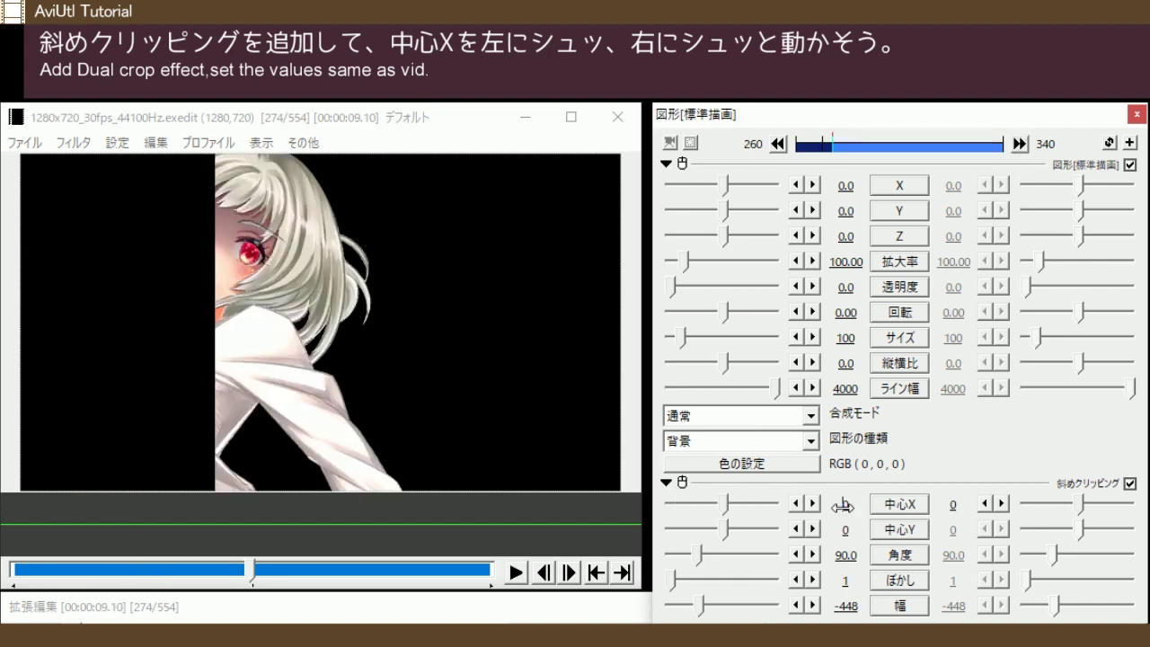
drag(842, 506, 585, 502)
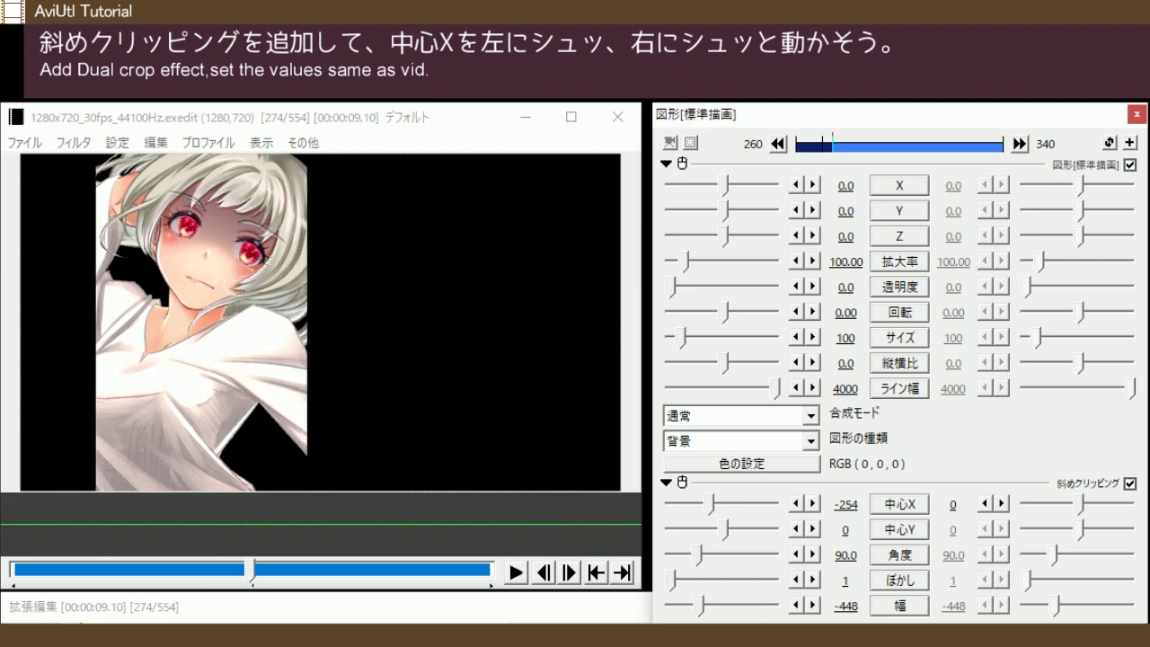
Copy the second midpoint's center X value of -254 into the end value of the last section
right_click(850, 505)
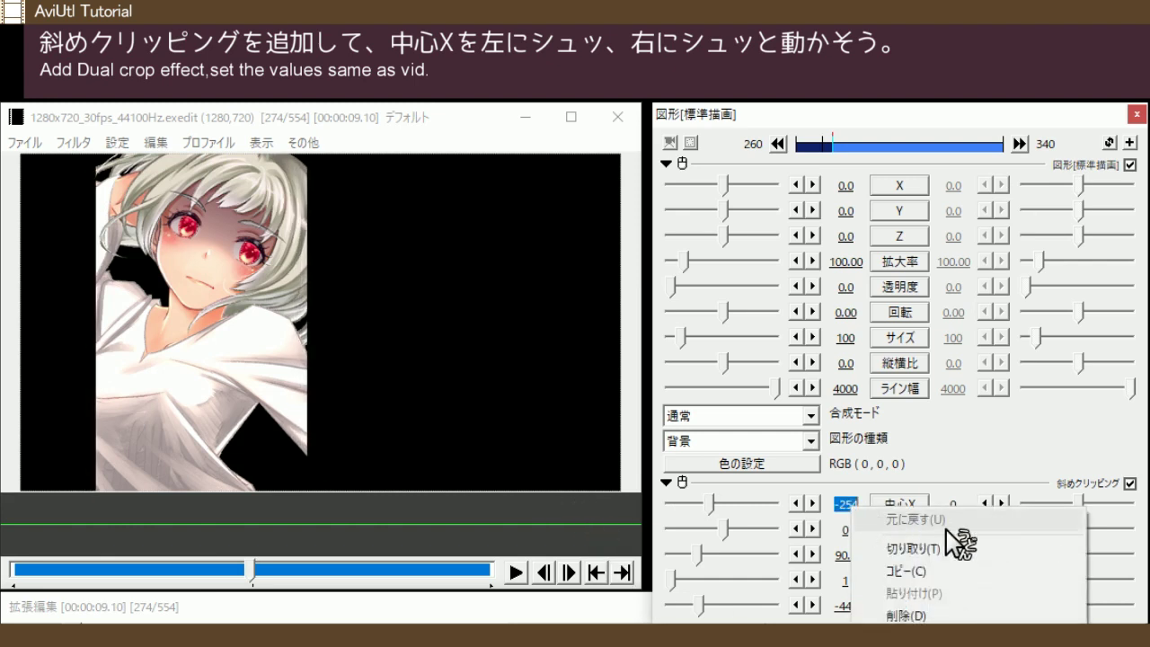
click(949, 563)
click(954, 505)
right_click(953, 507)
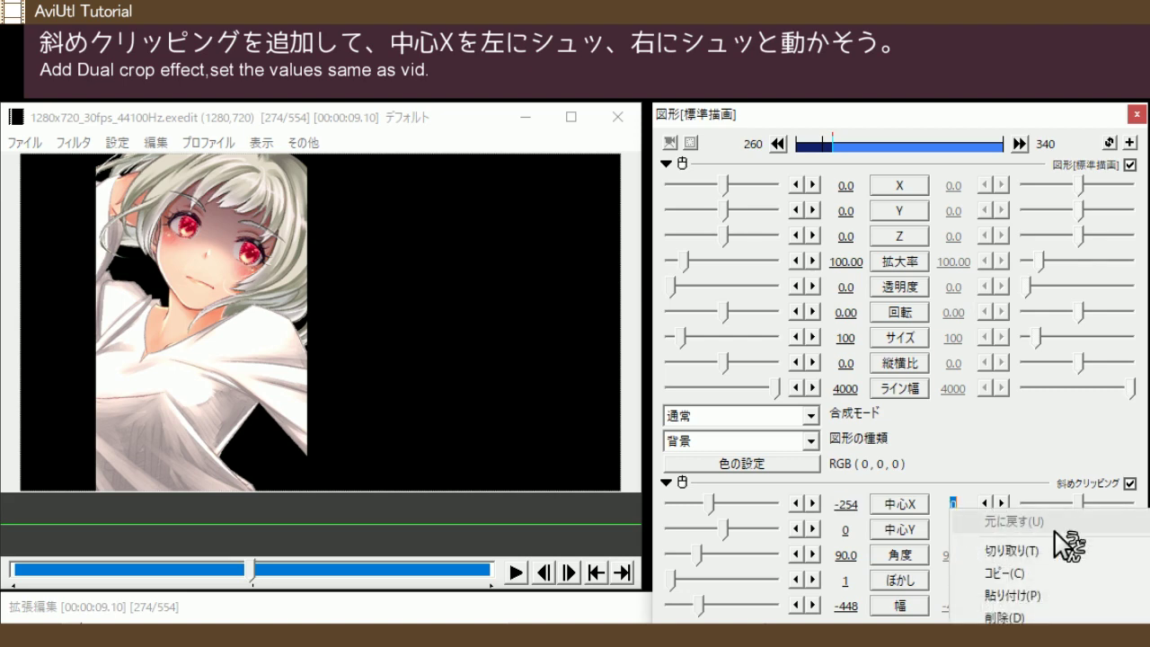
click(1051, 590)
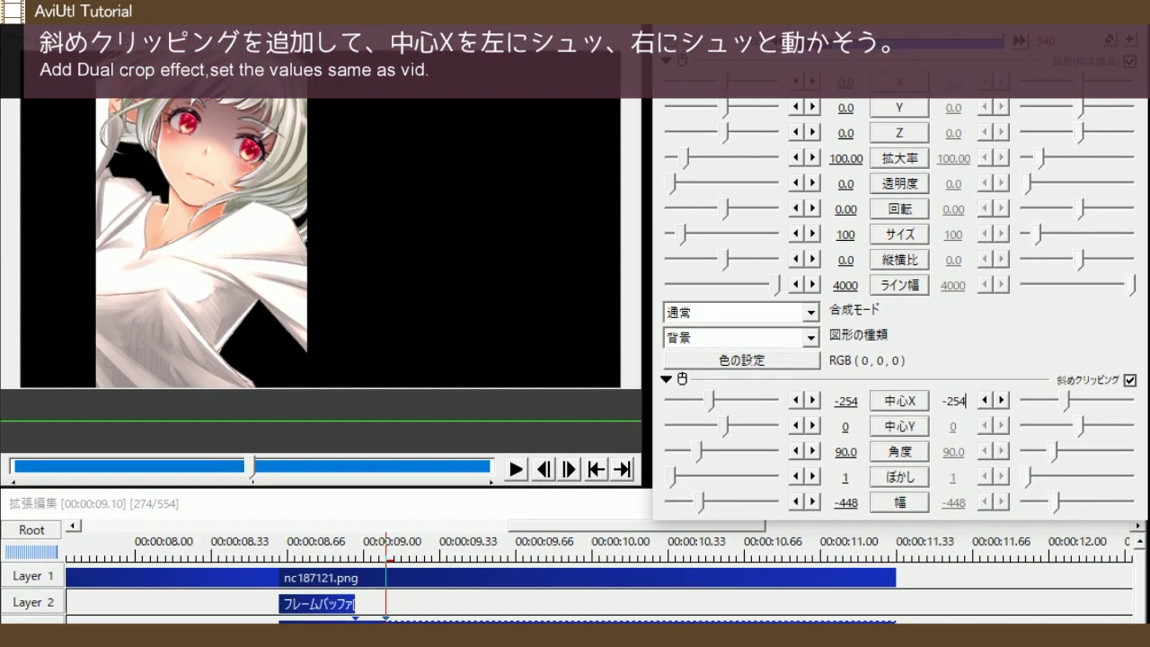
Advance frame by frame from just before the frame buffer to check the clipping animation
click(272, 551)
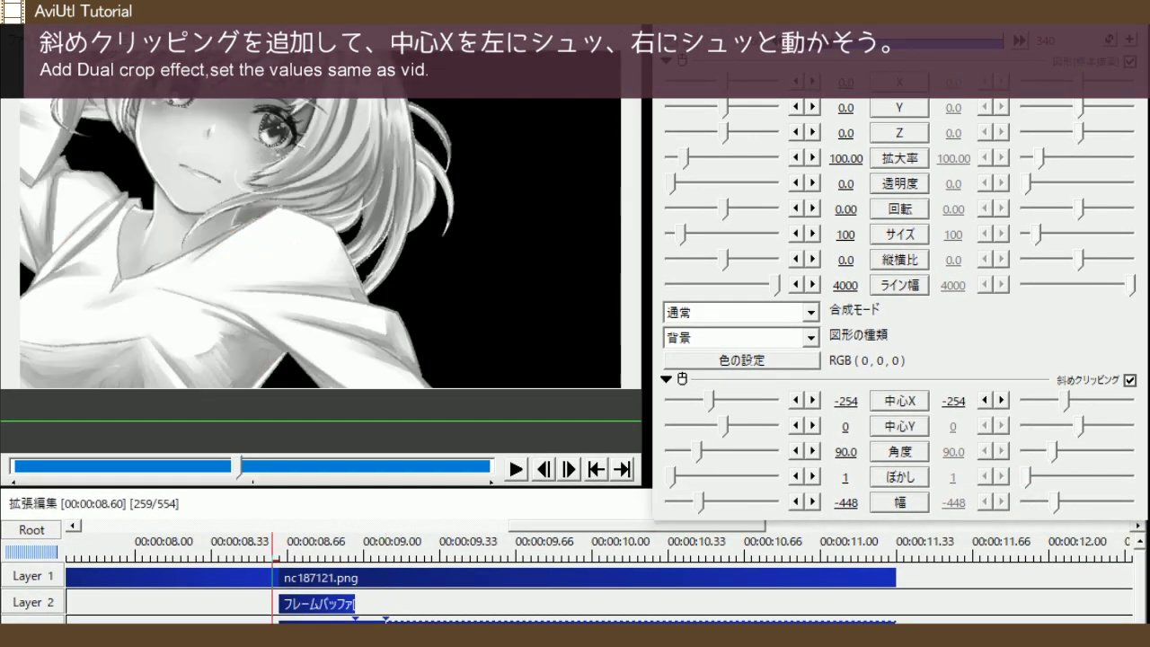
key(Right)
key(Right)
key(Right)
key(Right)
key(Right)
key(Right)
key(Right)
key(Right)
key(Right)
key(Right)
key(Right)
key(Right)
key(Right)
key(Right)
key(Right)
key(Right)
key(Right)
key(Right)
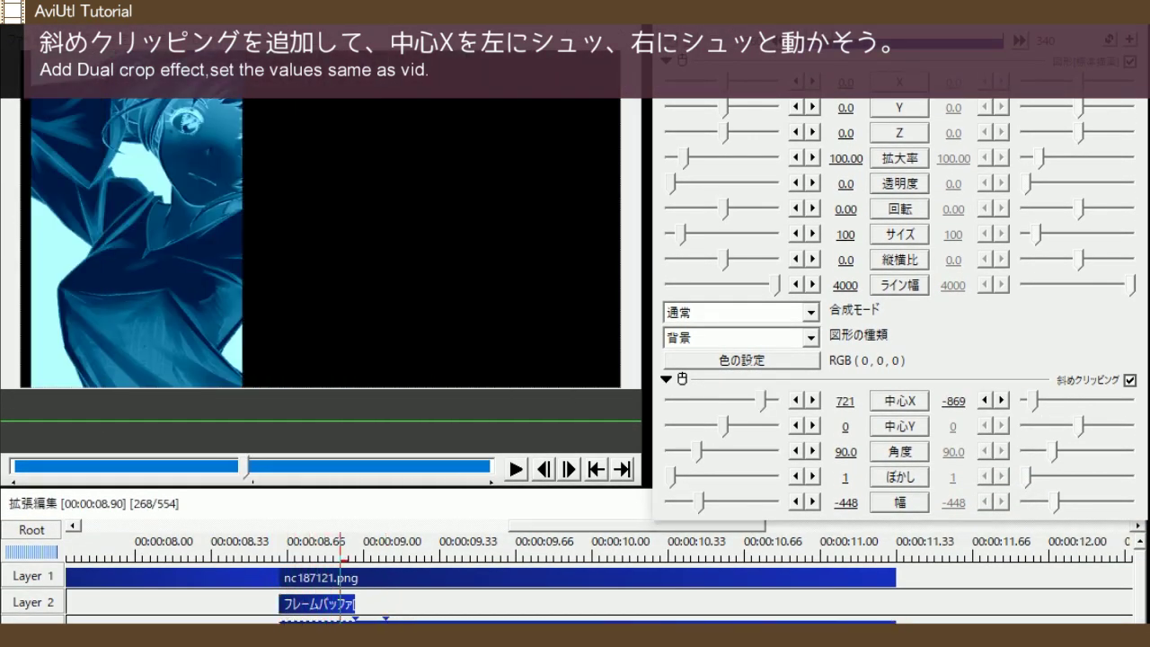
key(Right)
key(Right)
key(Right)
key(Right)
key(Right)
key(Right)
key(Right)
key(Right)
key(Right)
key(Right)
key(Right)
key(Right)
key(Right)
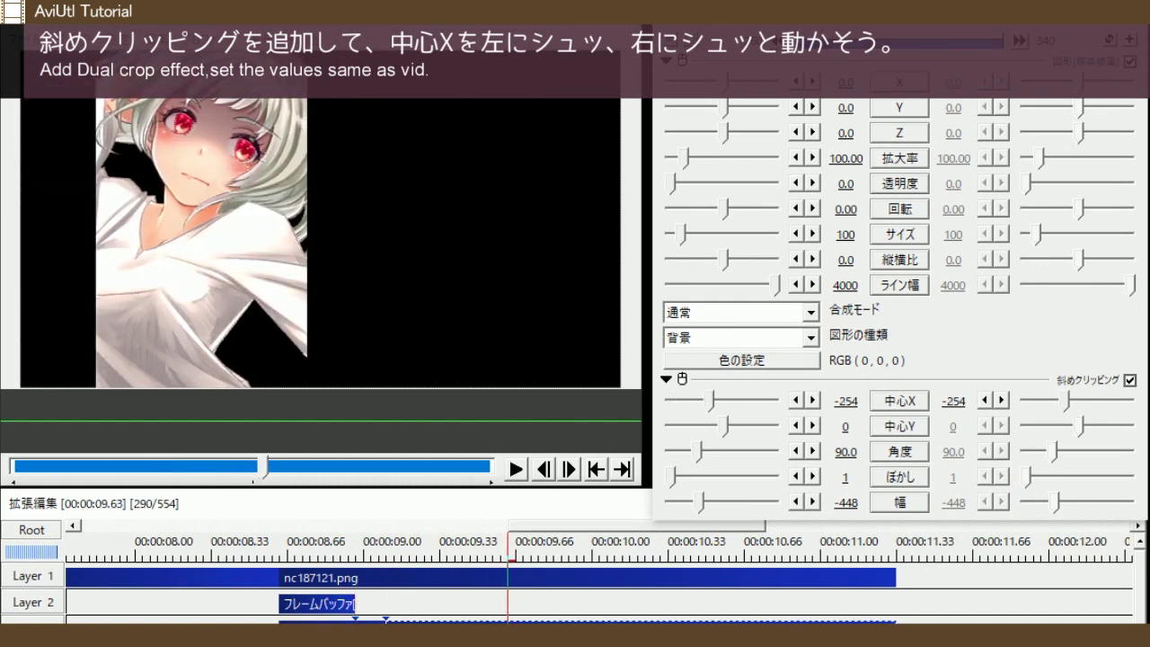
Review the whole transition again from the start of the first image clip to past the second midpoint
drag(548, 527, 508, 531)
click(158, 548)
key(space)
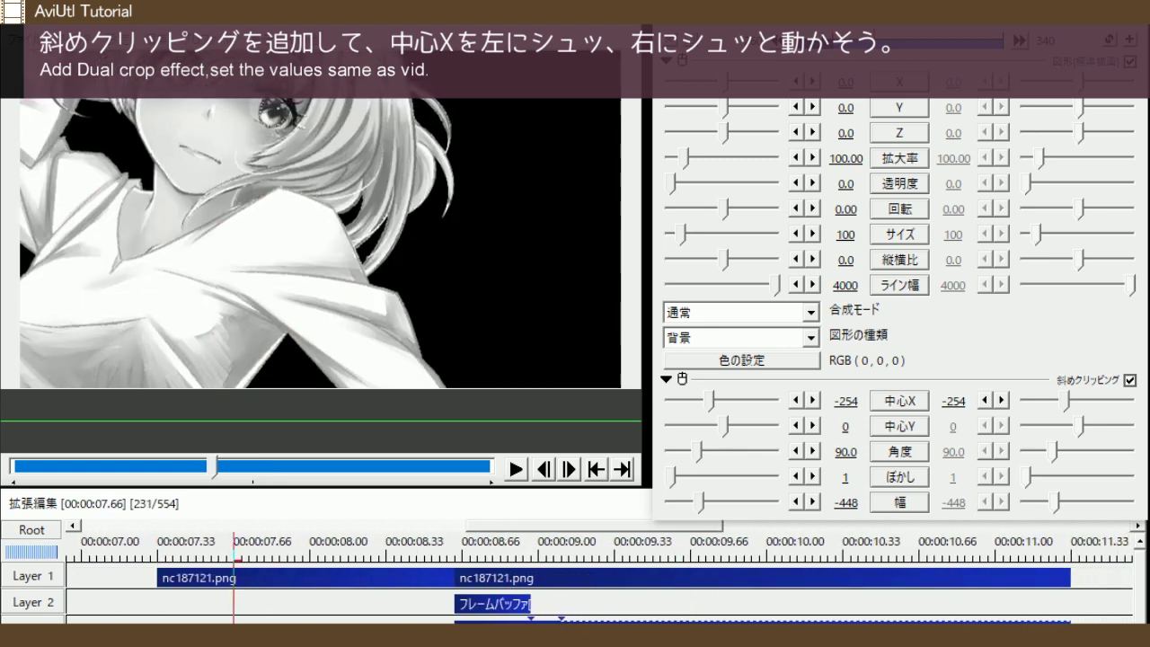
key(Right)
key(Right)
key(Right)
key(Right)
key(Right)
key(Right)
key(Right)
key(Right)
key(Right)
key(Right)
key(Right)
key(Right)
key(Right)
key(Right)
key(Right)
key(Right)
key(Right)
key(Right)
key(Right)
key(Right)
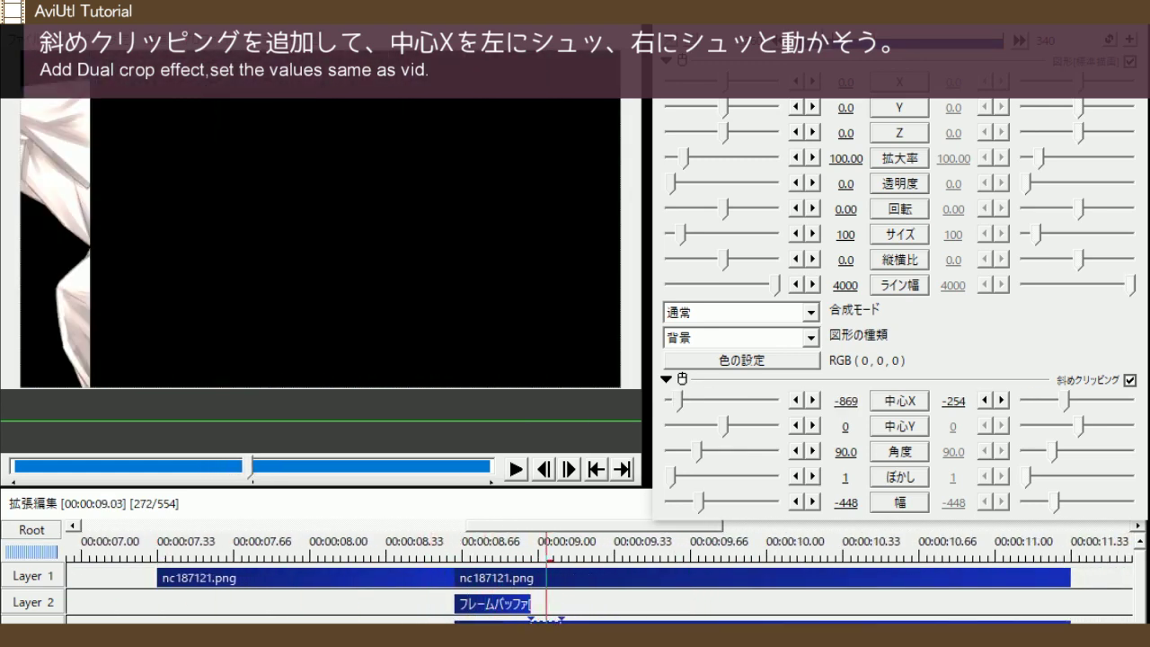
key(Right)
key(Right)
key(Right)
key(Right)
key(Right)
key(Right)
key(Right)
key(Right)
key(Right)
key(Right)
key(Right)
key(Right)
key(Right)
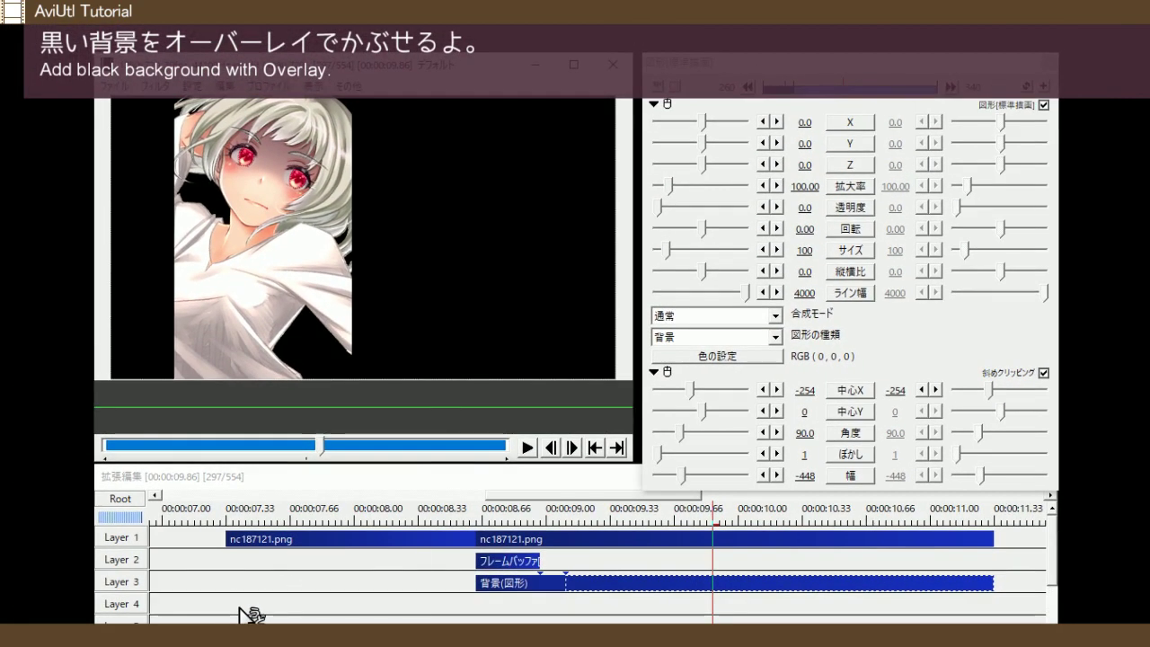
Add a figure object (図形) on Layer 4 starting at the first image clip's start and lengthen it
right_click(239, 608)
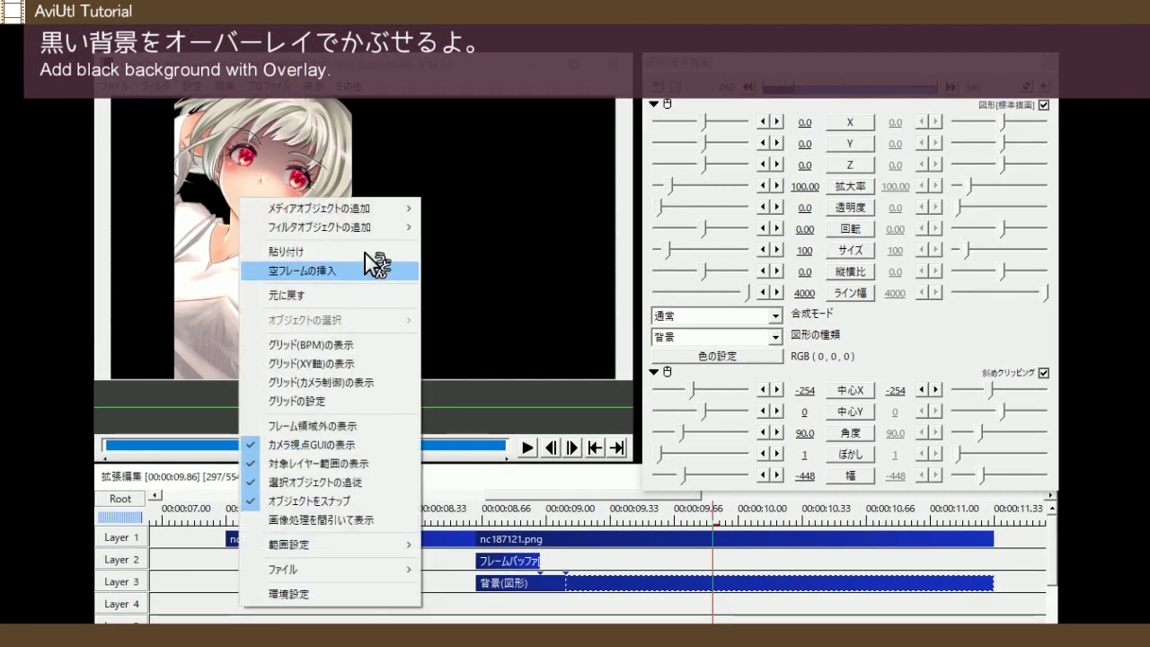
mouse_move(363, 217)
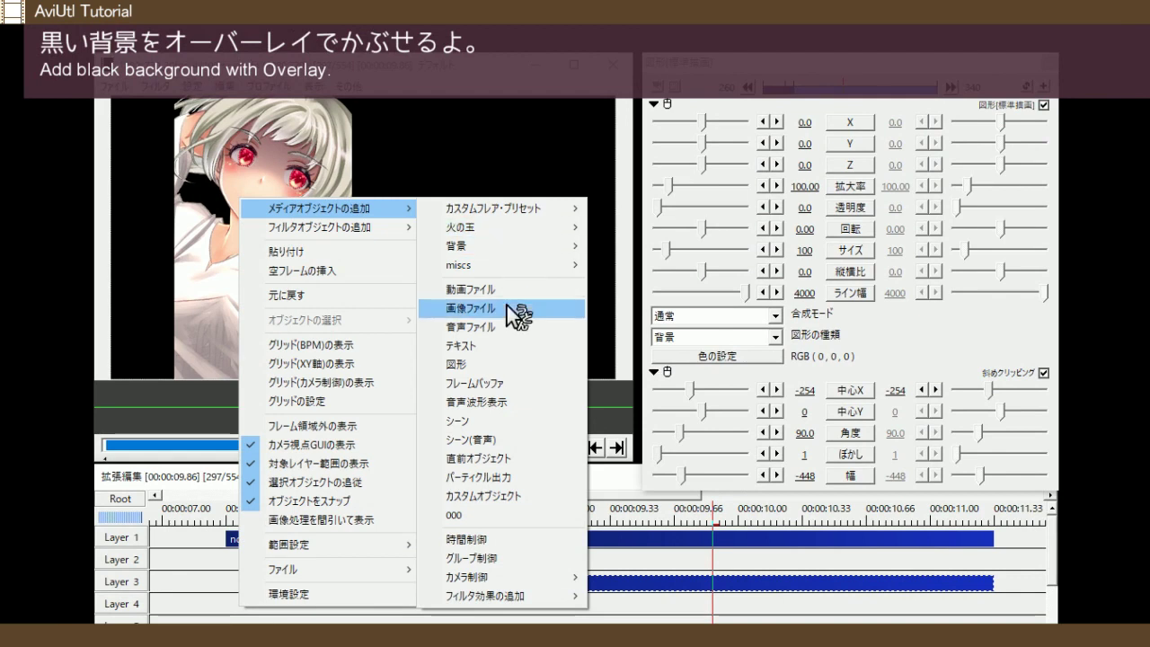
click(513, 364)
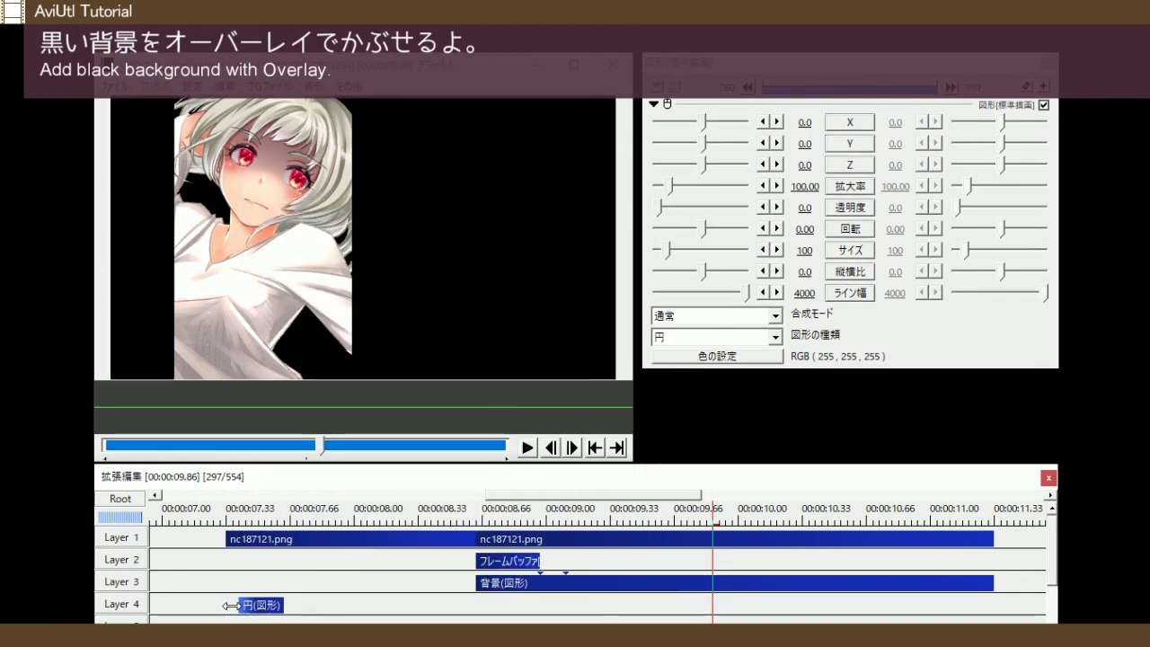
drag(284, 608, 408, 609)
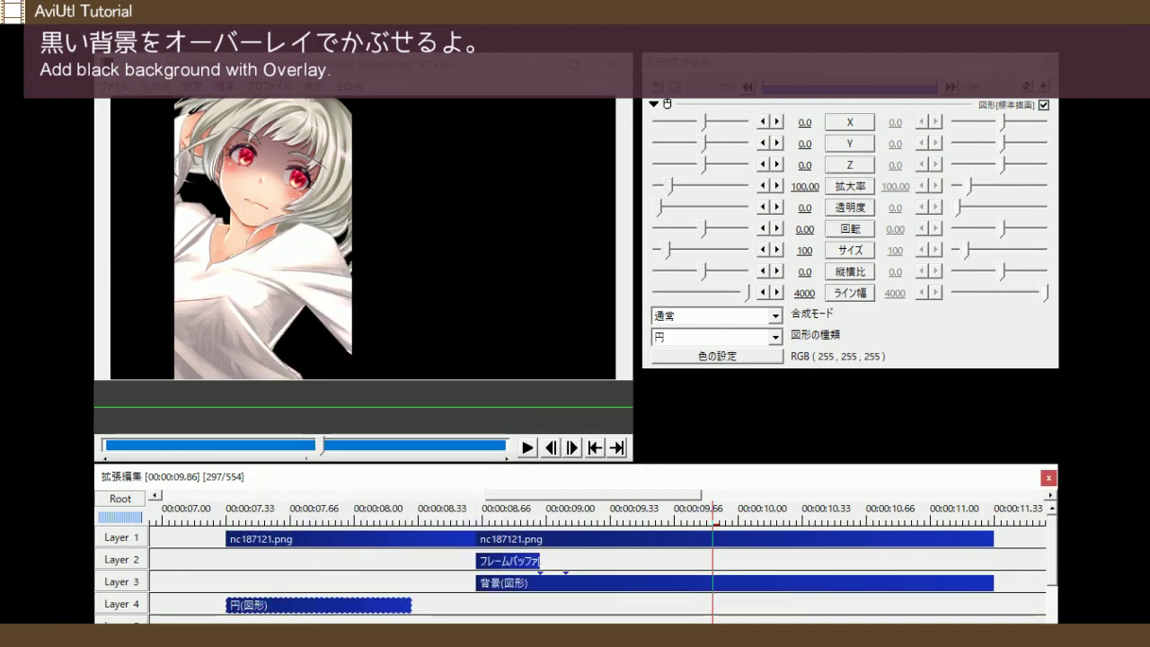
Make the Layer 4 figure a black background (背景, RGB 0,0,0) with the Overlay (オーバーレイ) blend mode
click(310, 515)
click(669, 338)
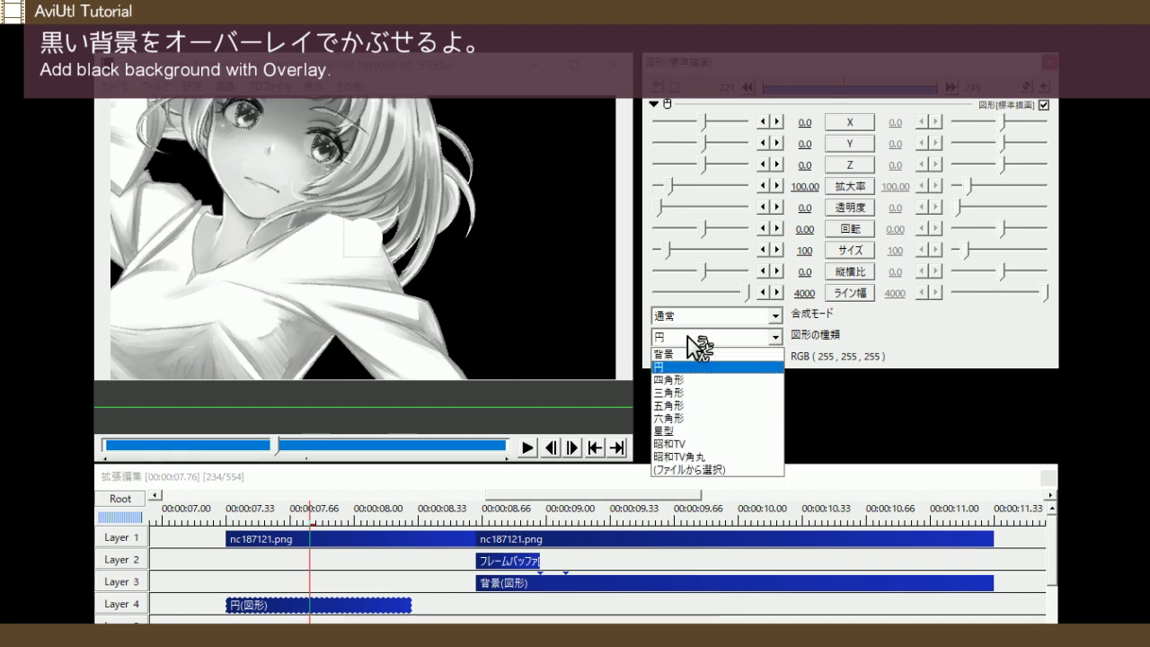
click(688, 360)
click(709, 357)
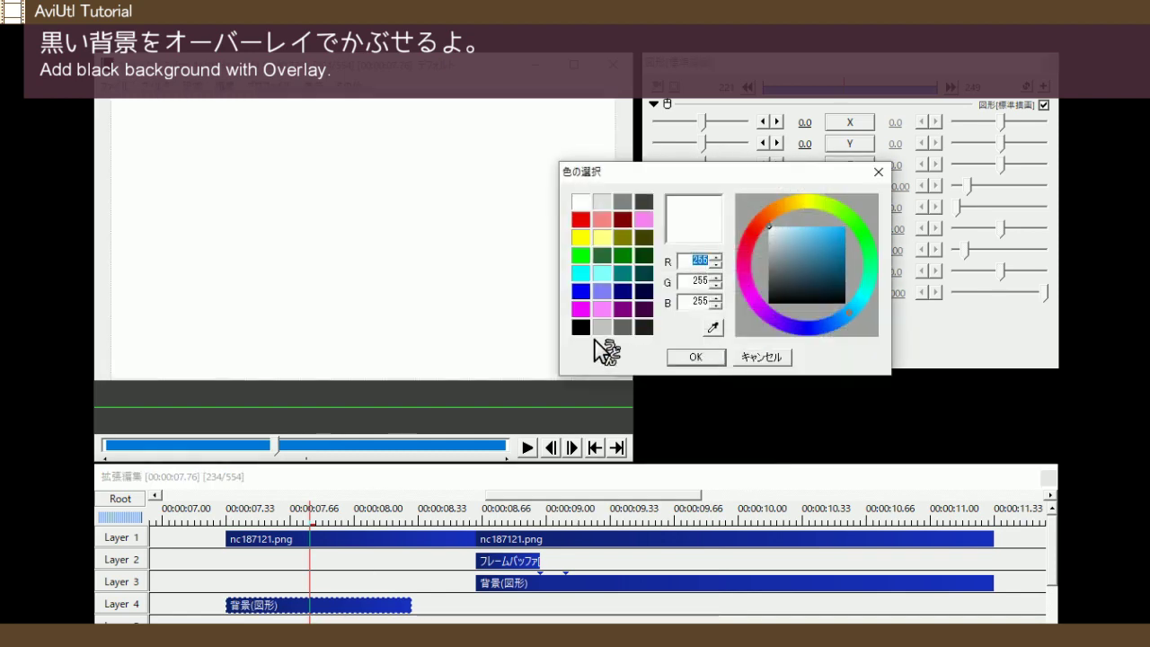
double_click(581, 328)
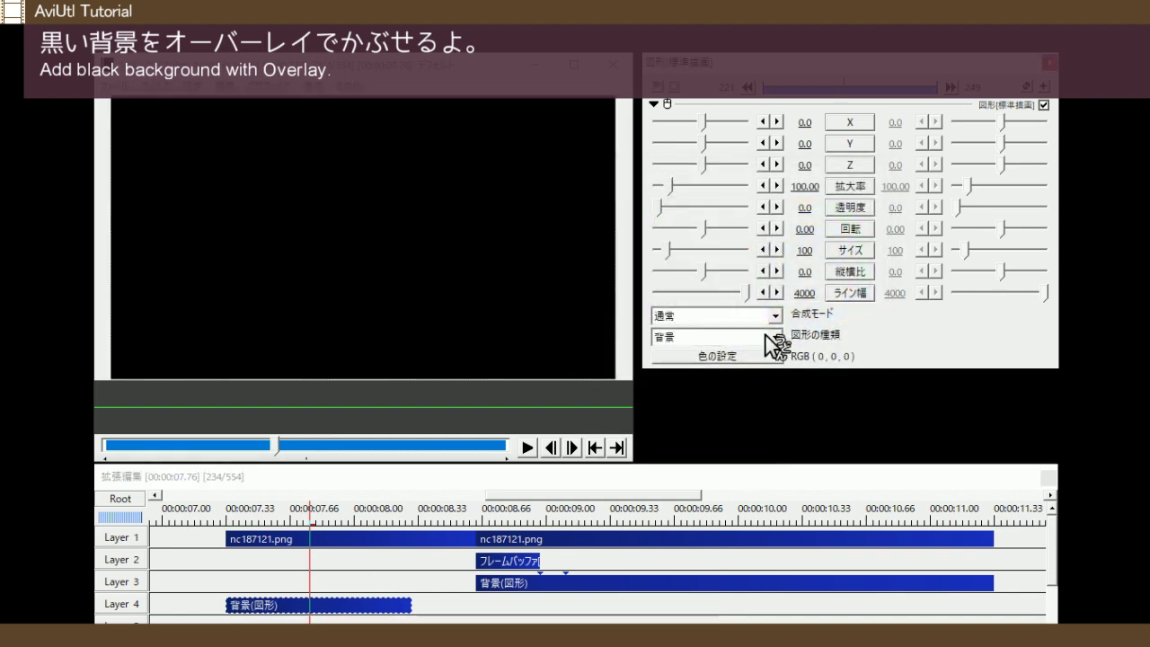
click(697, 315)
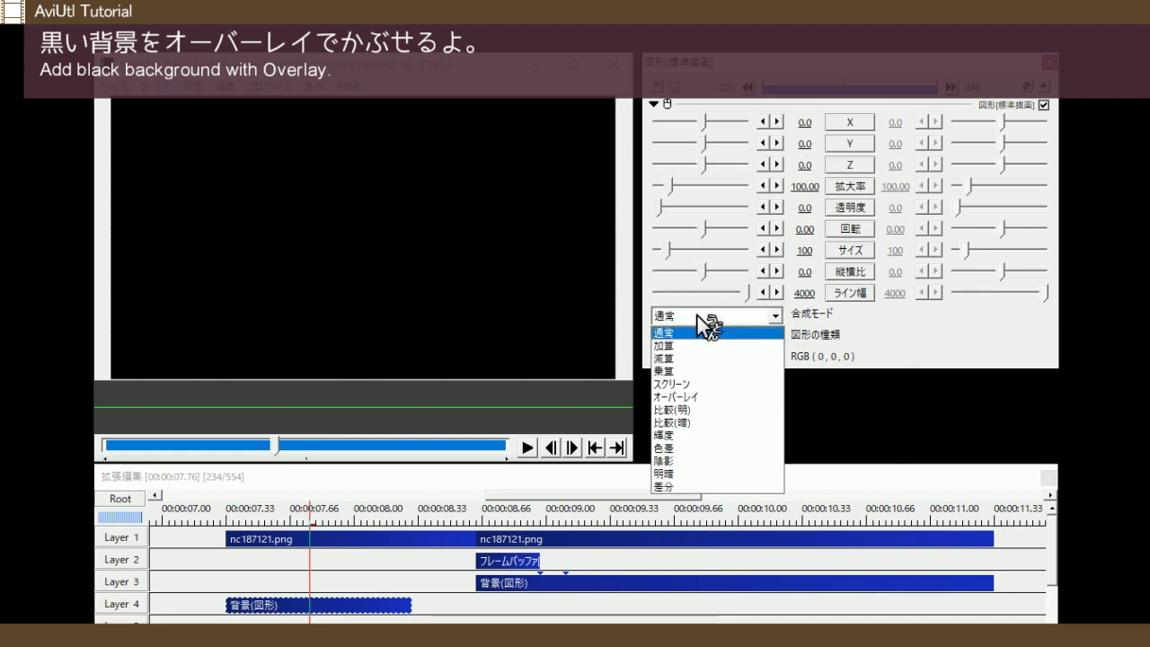
click(702, 398)
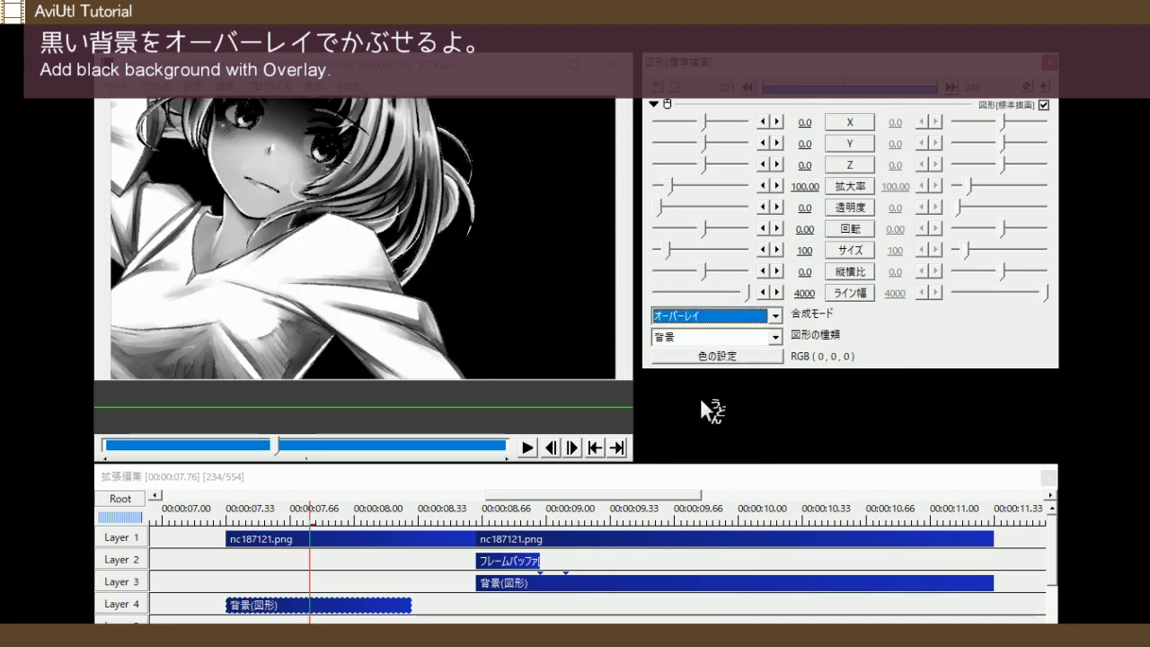
Extend the Layer 4 overlay background to the end of the second image clip and play back the transition
drag(310, 521, 380, 521)
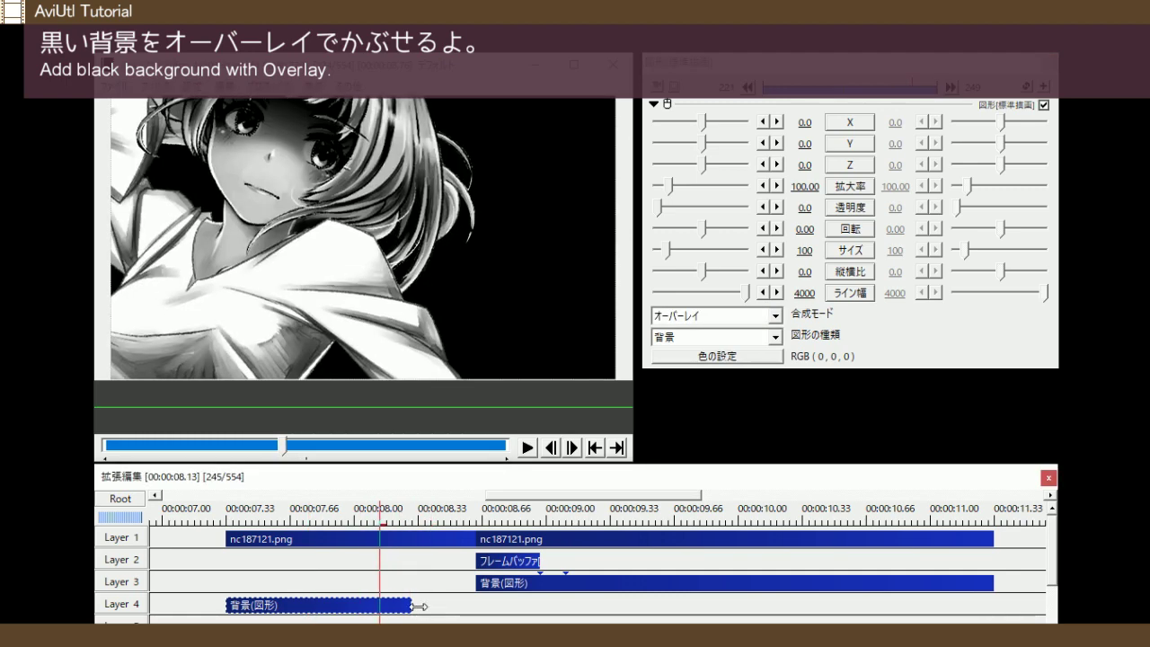
drag(419, 606, 616, 608)
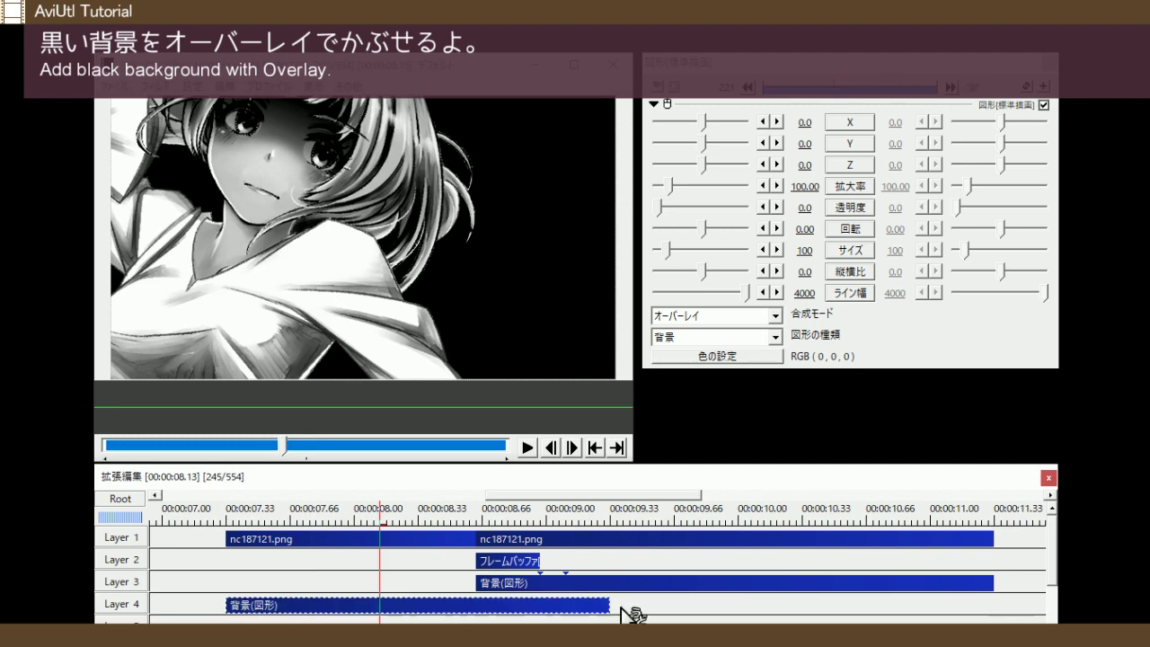
key(space)
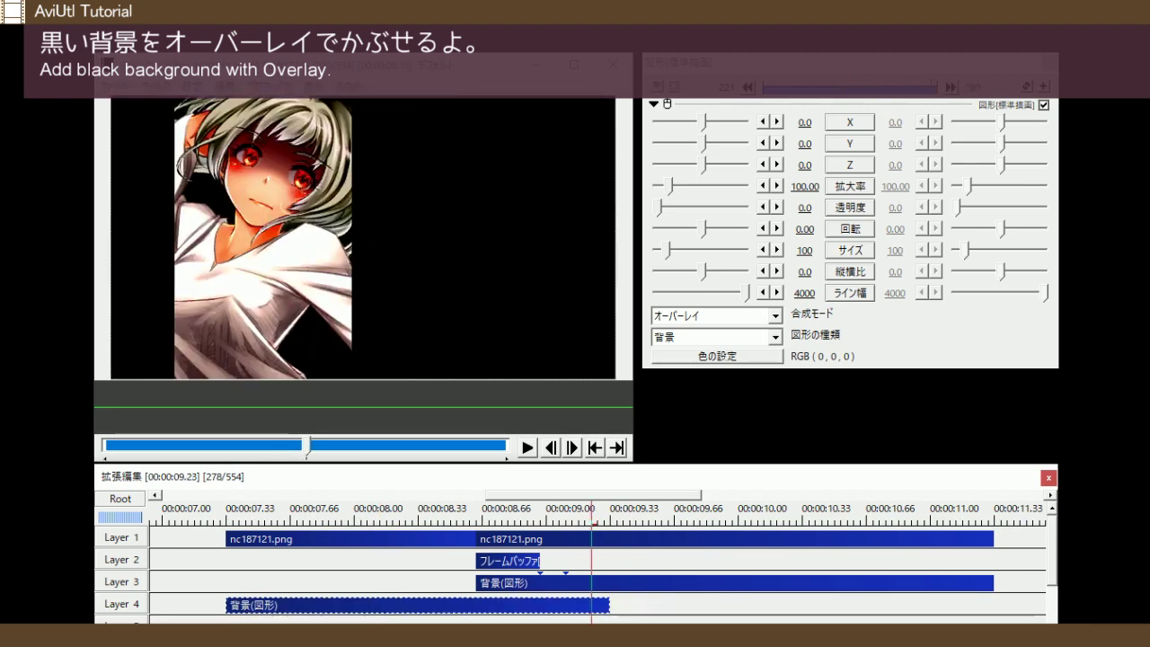
drag(598, 522, 571, 522)
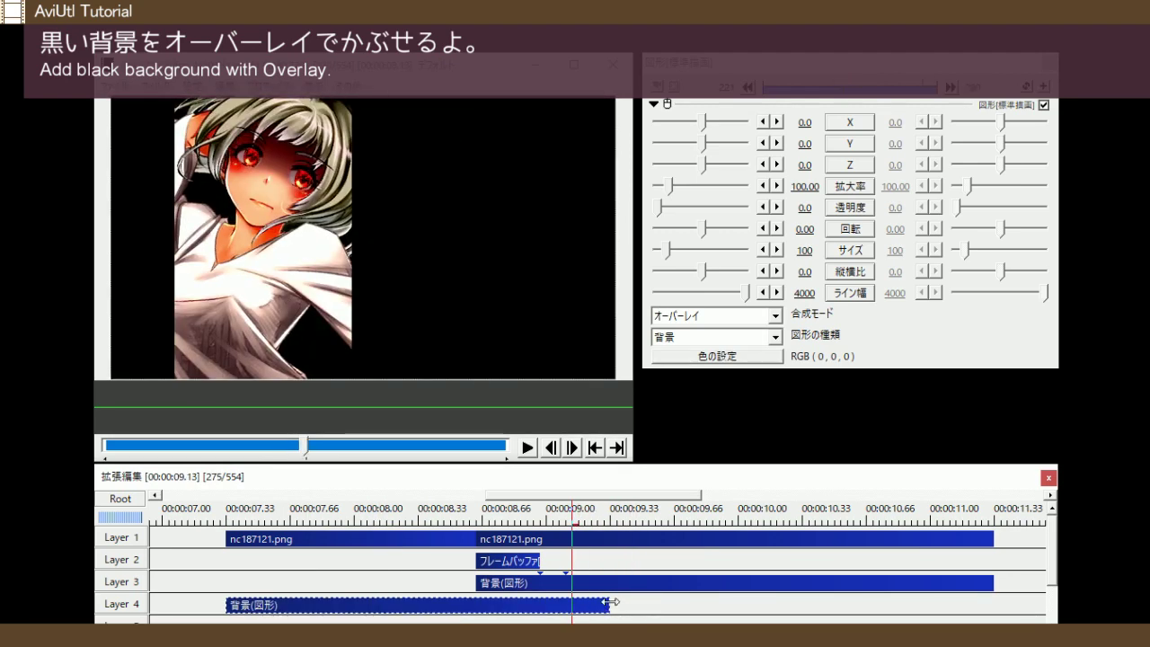
drag(610, 602, 992, 603)
click(469, 521)
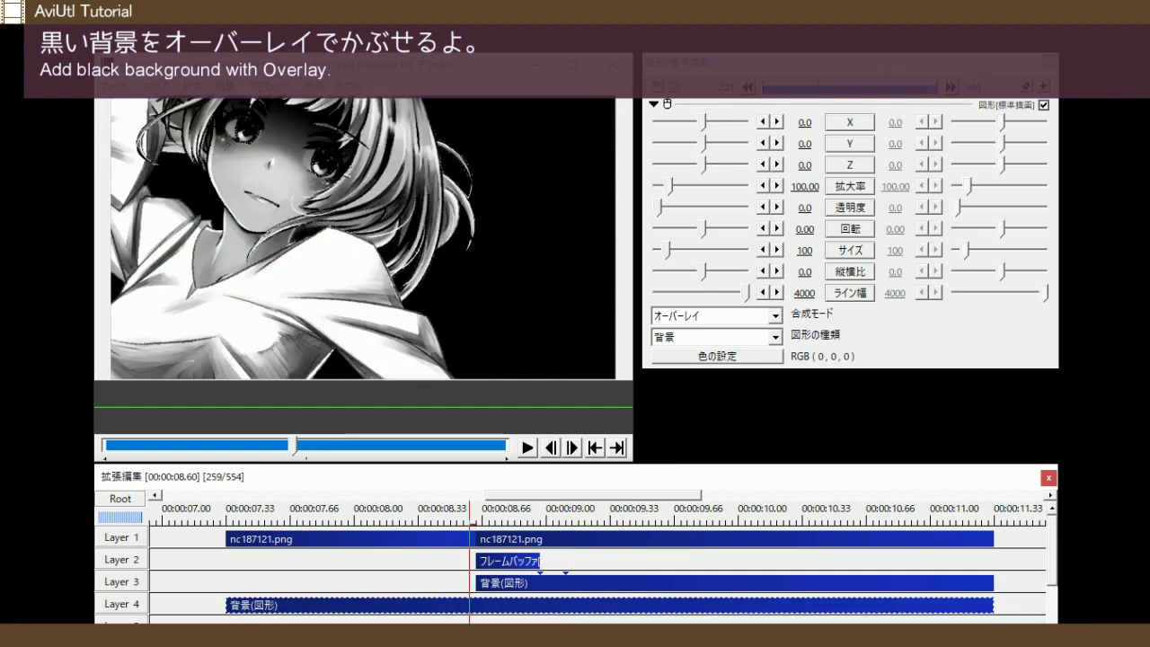
key(space)
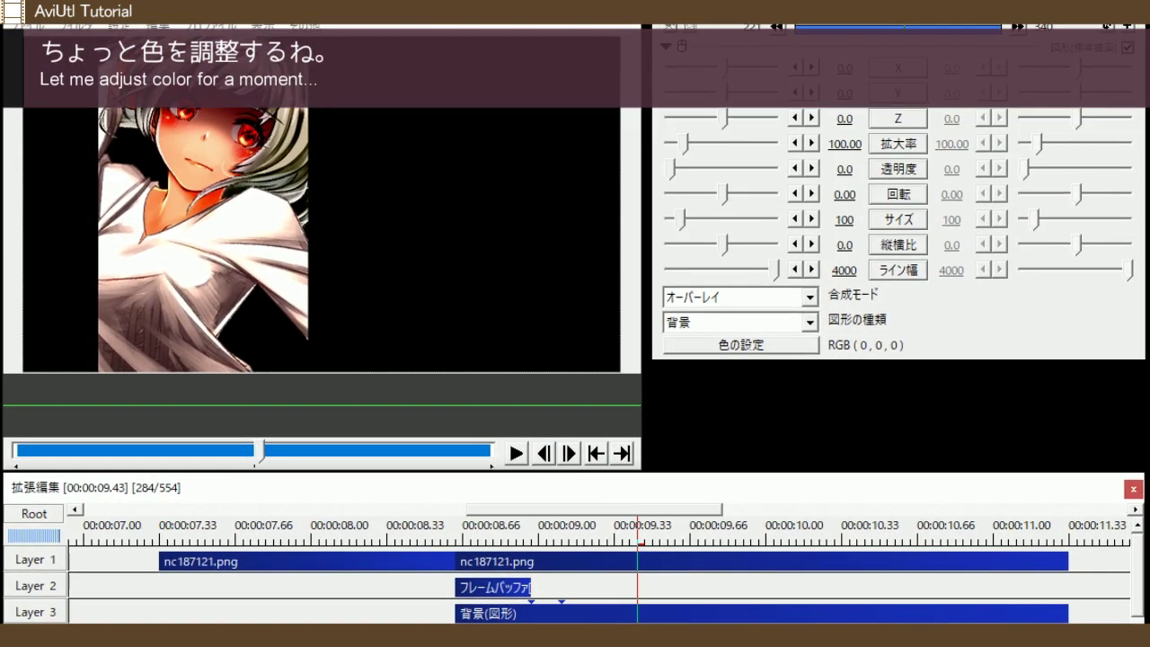
Change the frame buffer's monochrome (単色化) colour on Layer 2 to a bright cyan, about RGB 0, 232, 255
click(509, 535)
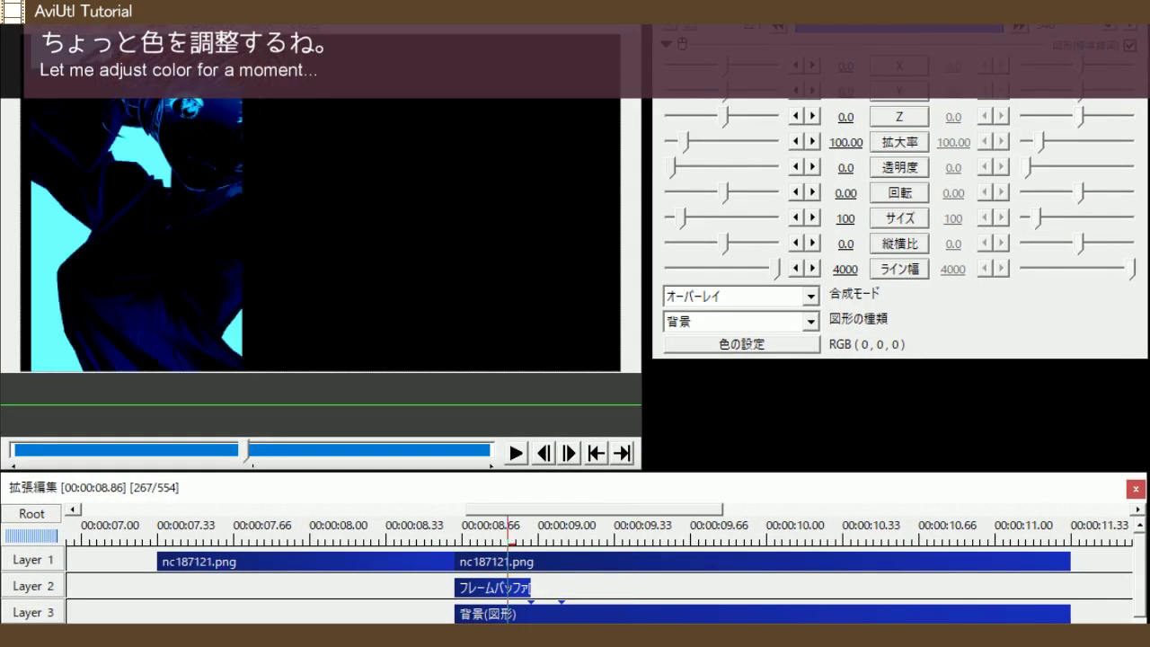
click(518, 589)
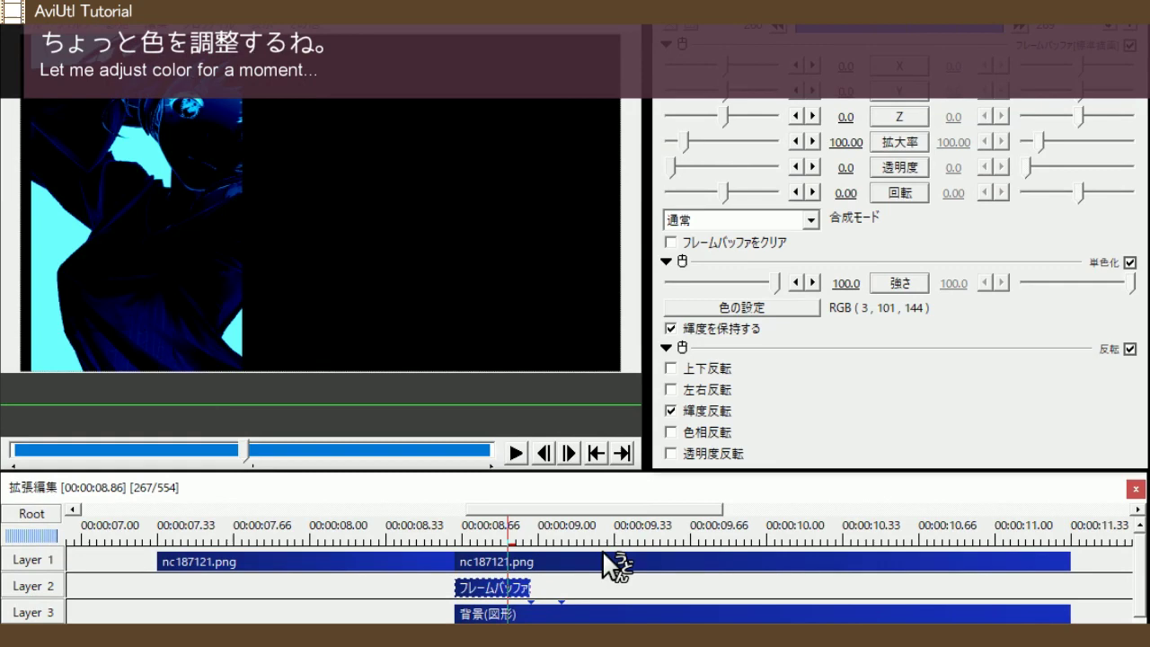
click(764, 308)
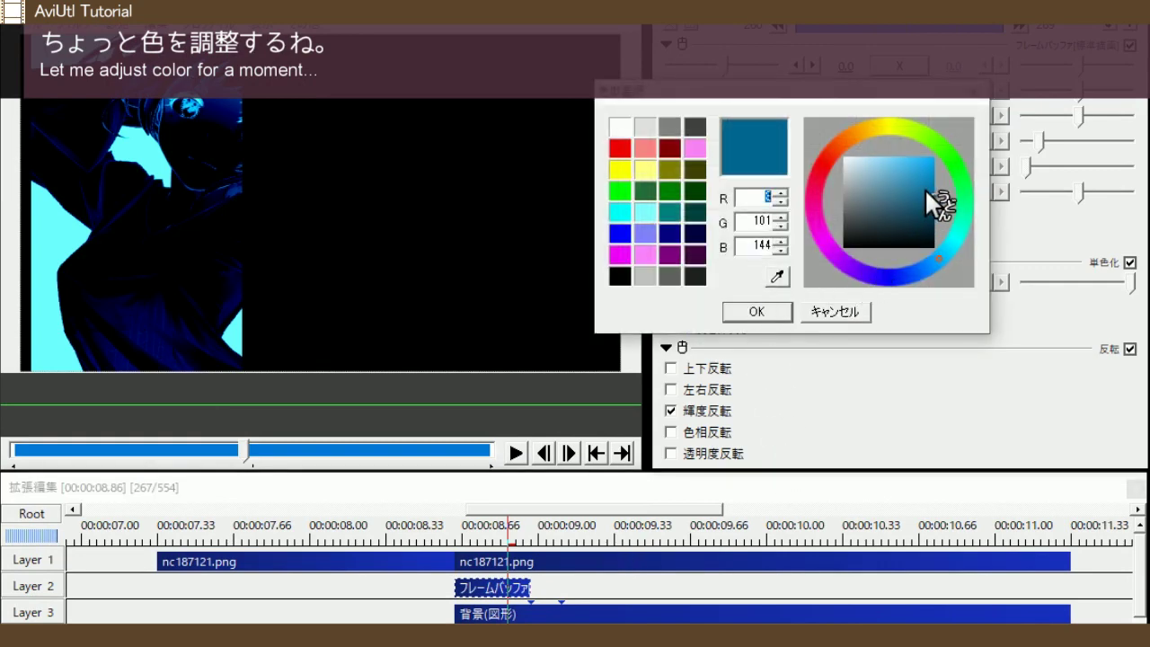
mouse_move(924, 188)
mouse_down()
mouse_move(932, 182)
mouse_move(913, 182)
mouse_move(946, 163)
mouse_up()
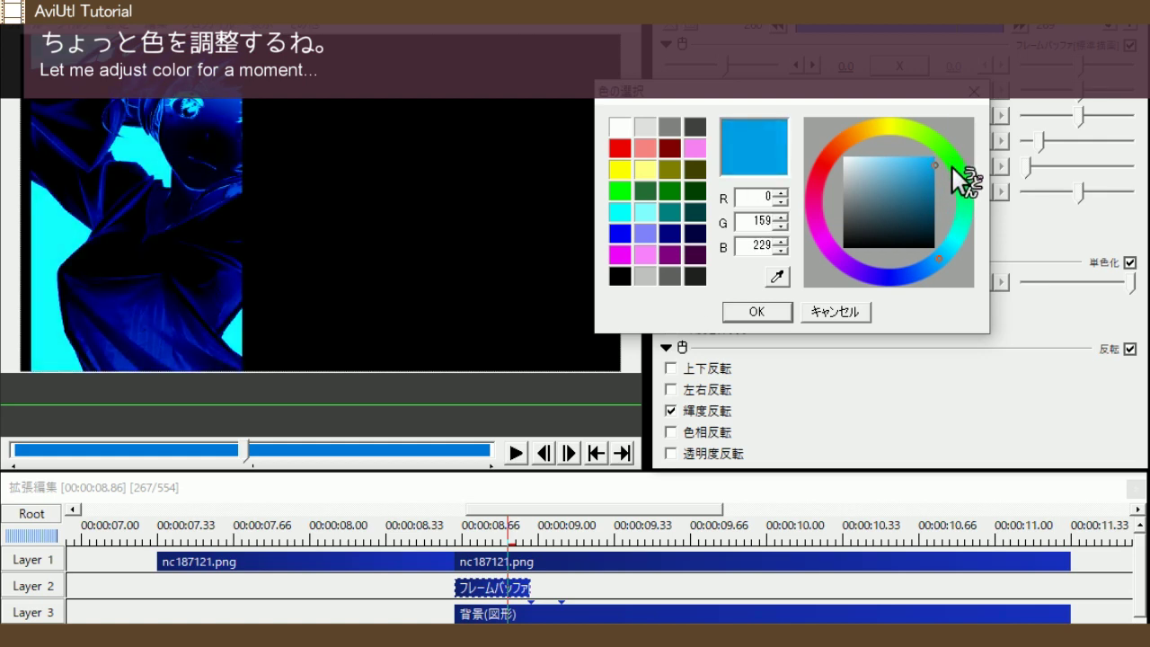
drag(950, 249, 952, 247)
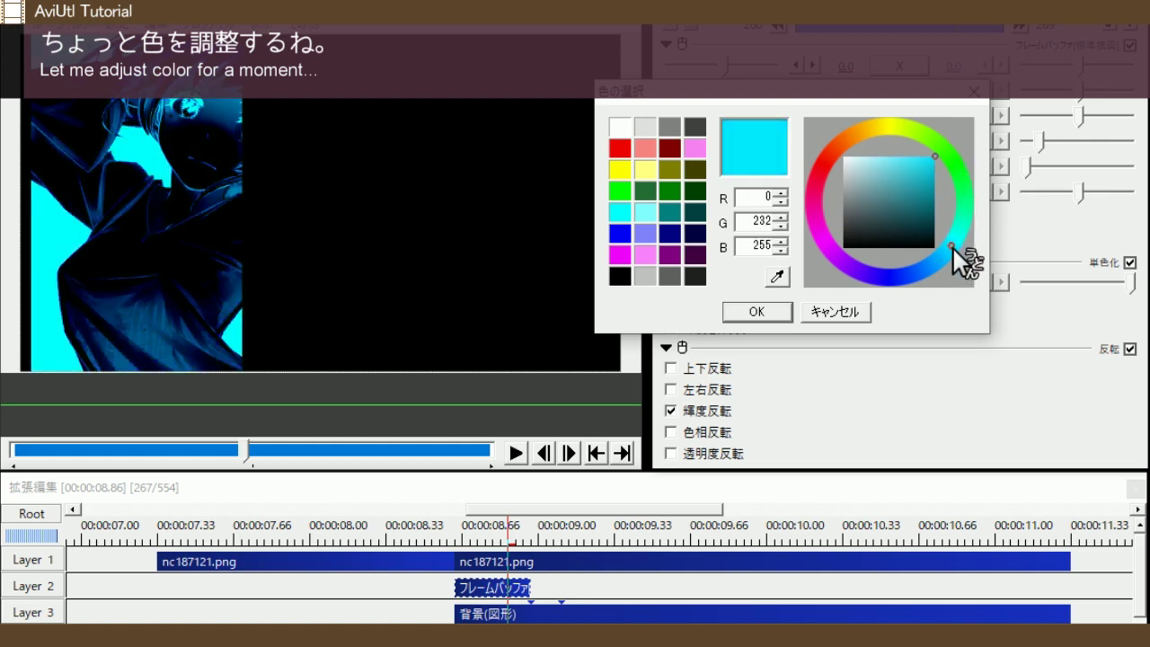
mouse_move(907, 187)
mouse_down()
mouse_move(931, 185)
mouse_move(940, 163)
mouse_up()
click(759, 312)
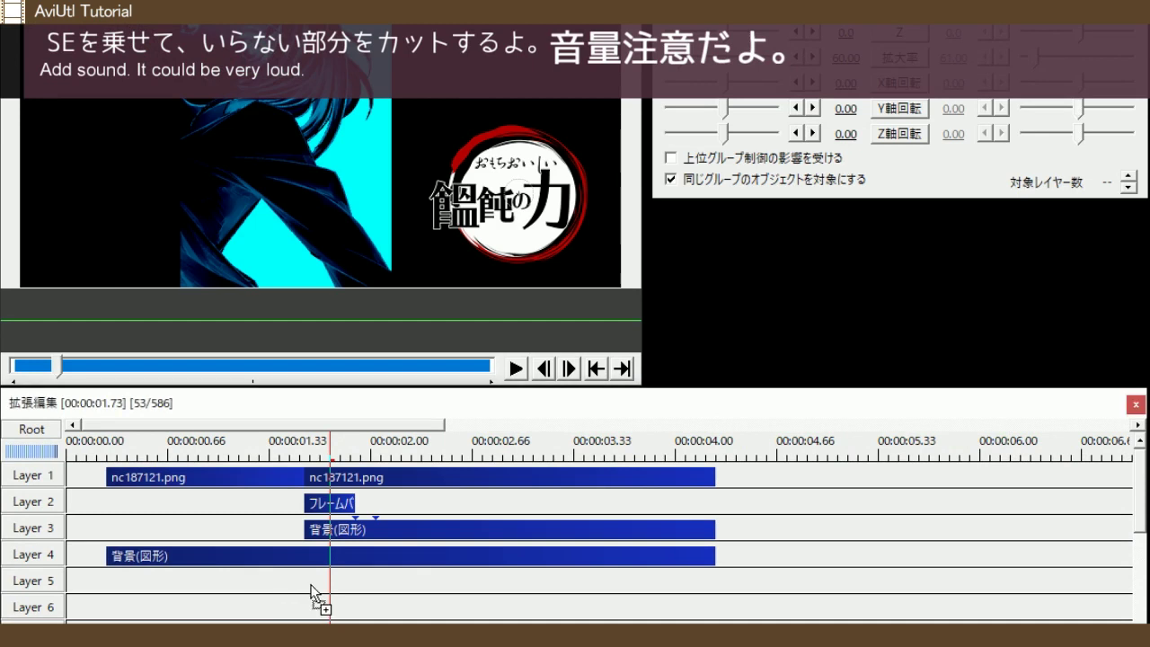
Add sword-battle1.mp3 on Layer 5 at the second image clip's start and play it back from just before it
drag(312, 589, 311, 589)
scroll(598, 530, up, 2)
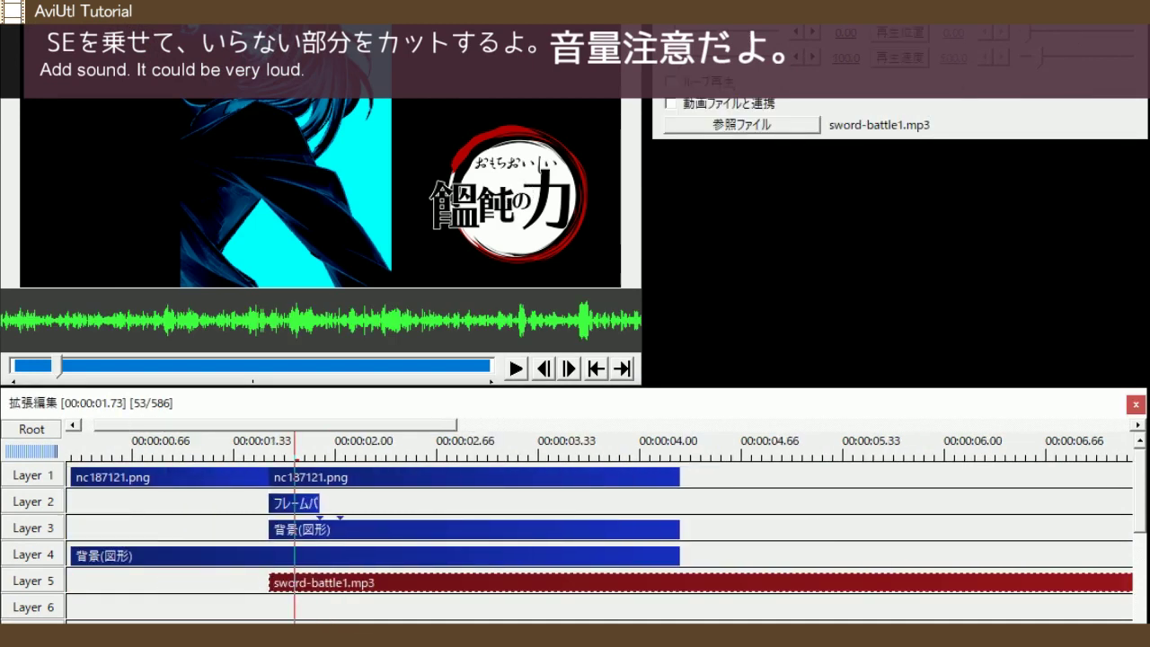
click(260, 617)
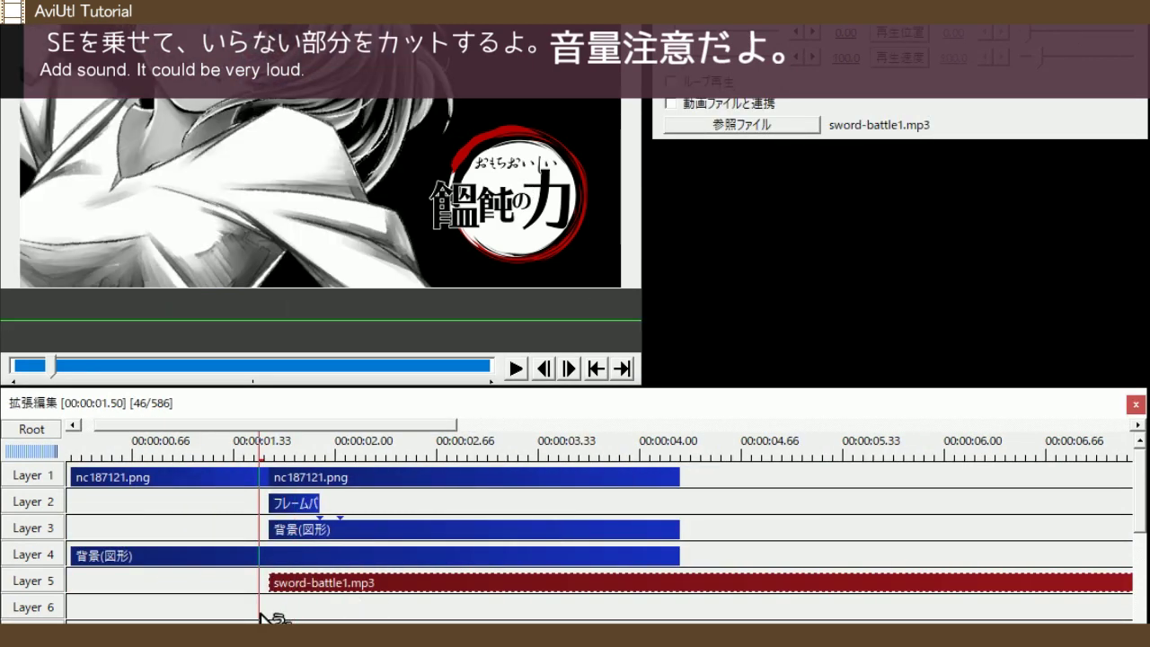
key(space)
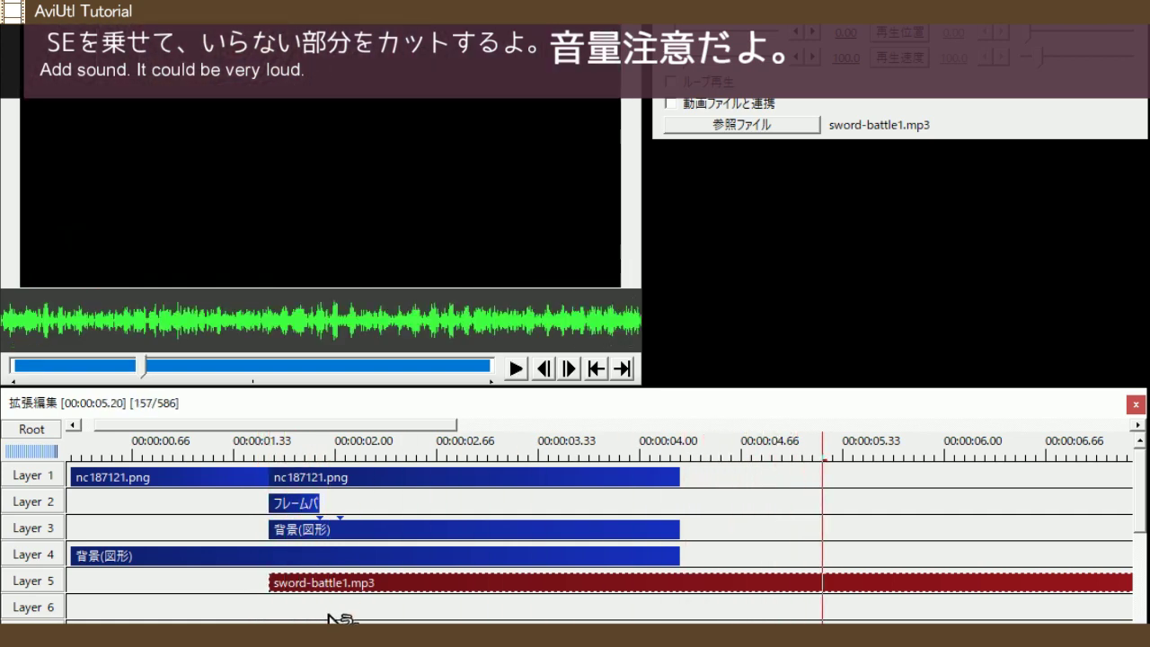
Split the sword-battle1.mp3 clip at frame 75 and delete the part after the split
click(407, 616)
right_click(408, 589)
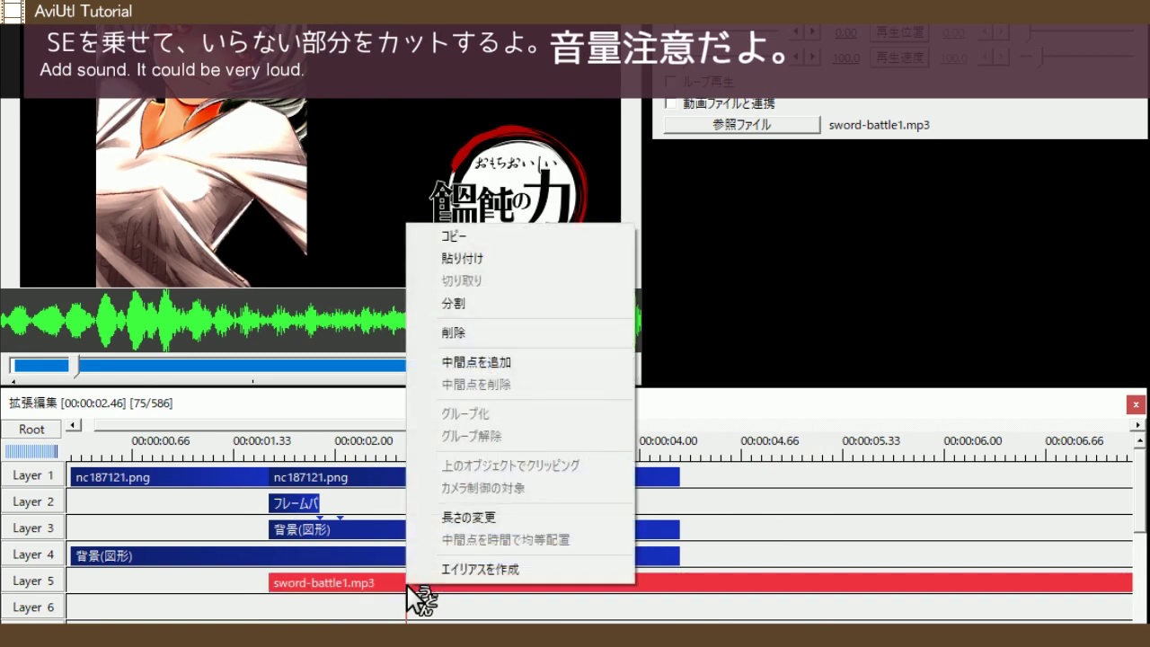
click(460, 303)
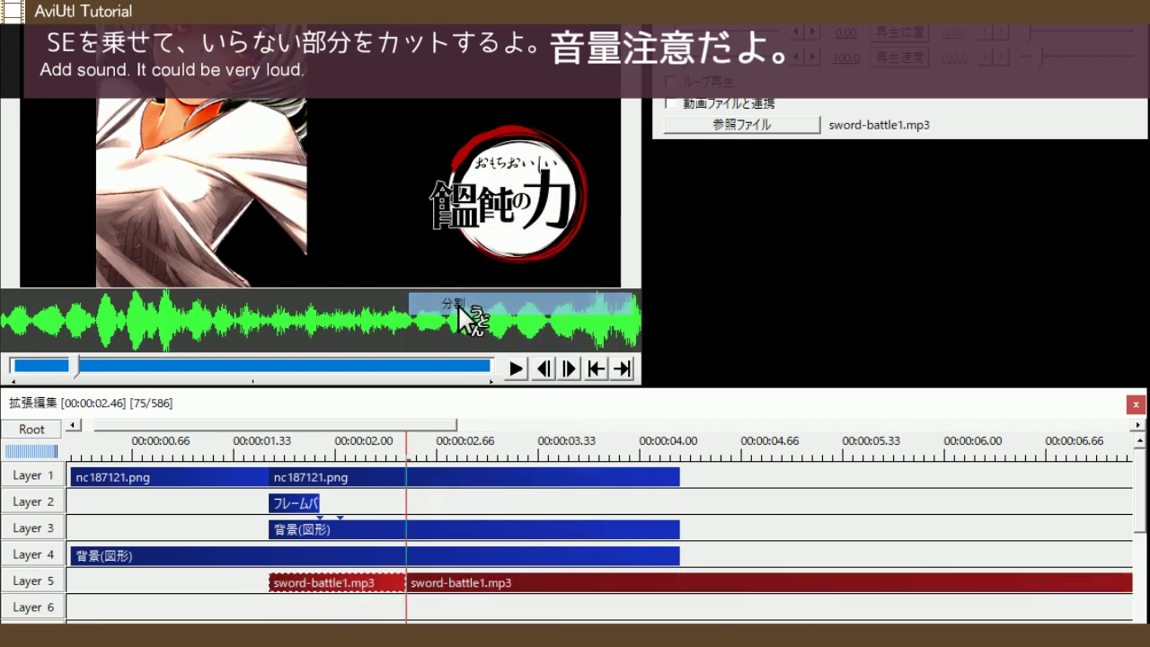
right_click(447, 579)
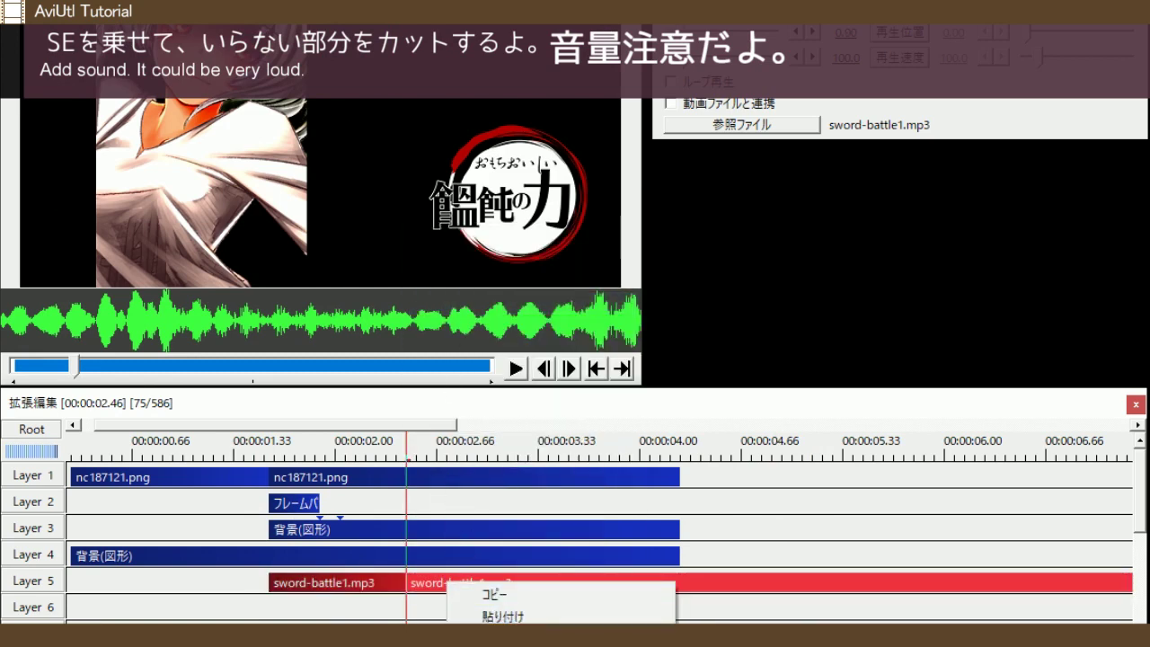
click(477, 640)
Play the shortened sword sound twice from the start of the second image clip to judge its length
click(274, 620)
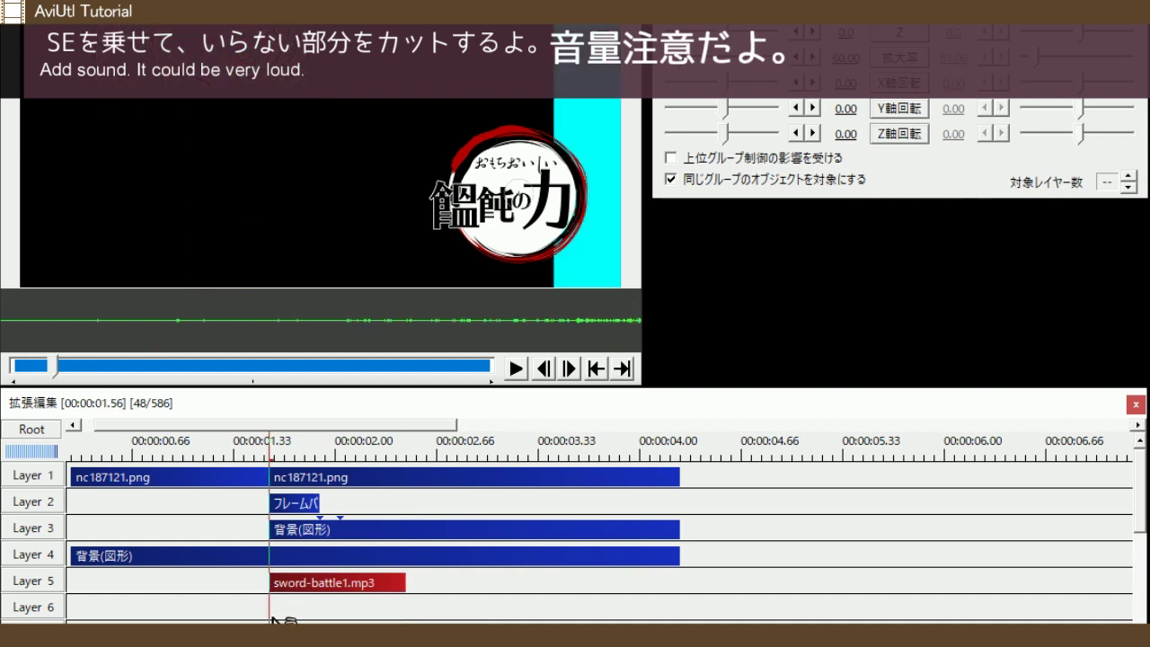
key(space)
key(space)
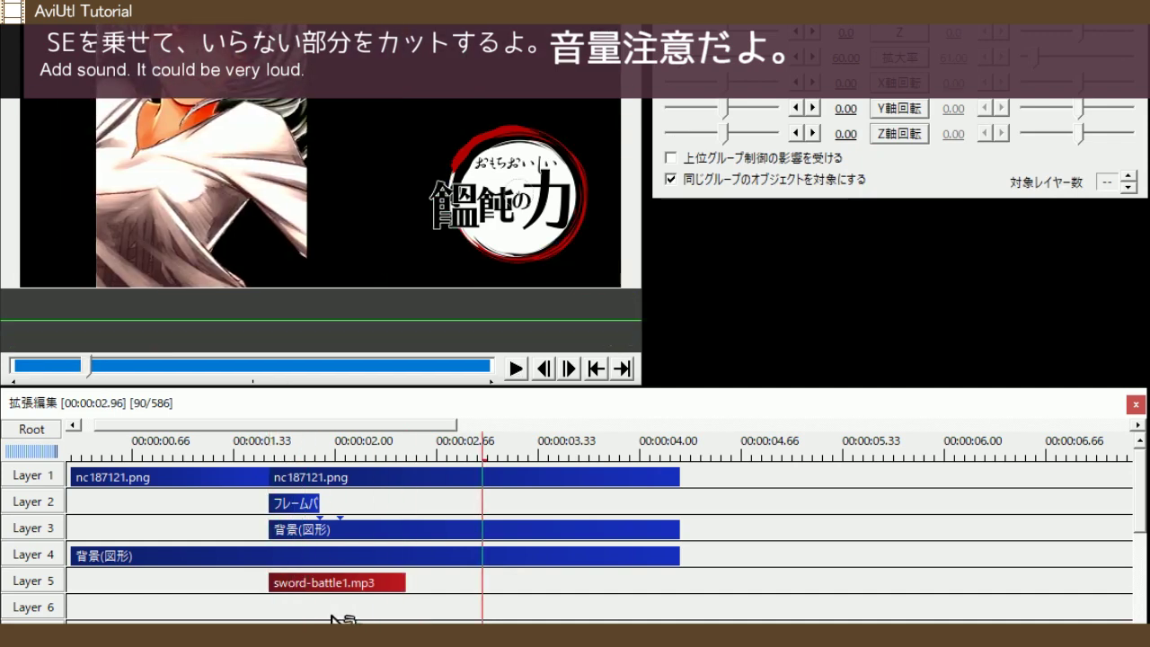
click(273, 618)
key(space)
key(space)
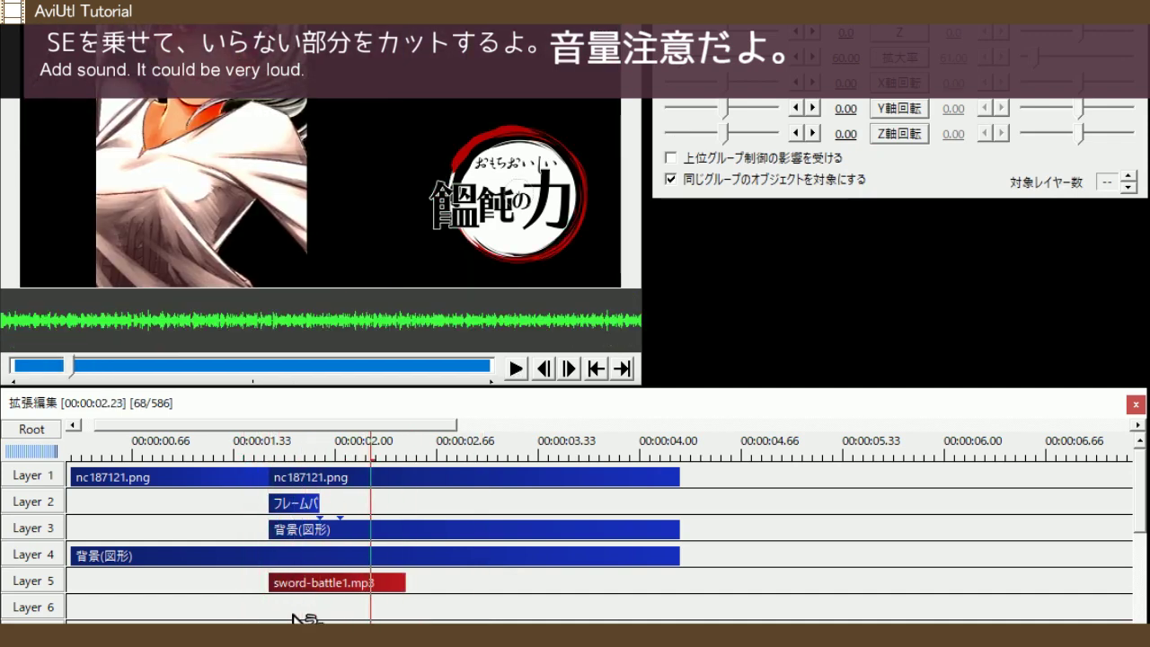
Split the sword-battle1.mp3 clip again at frame 68 and delete the remaining tail
click(393, 584)
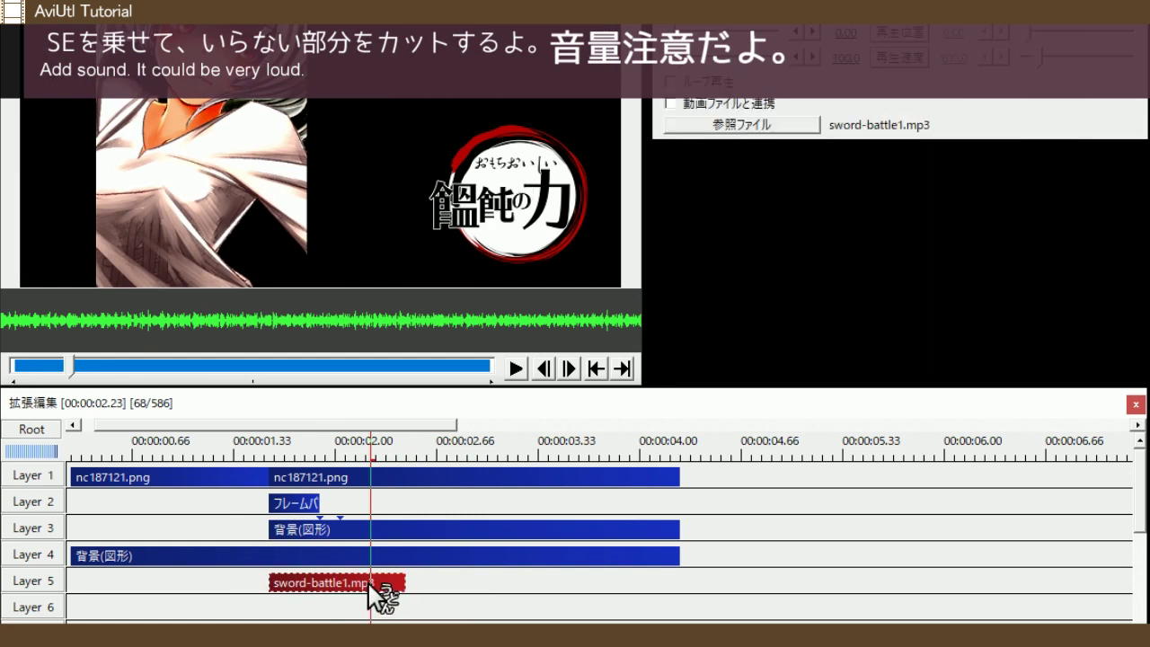
right_click(368, 581)
click(392, 587)
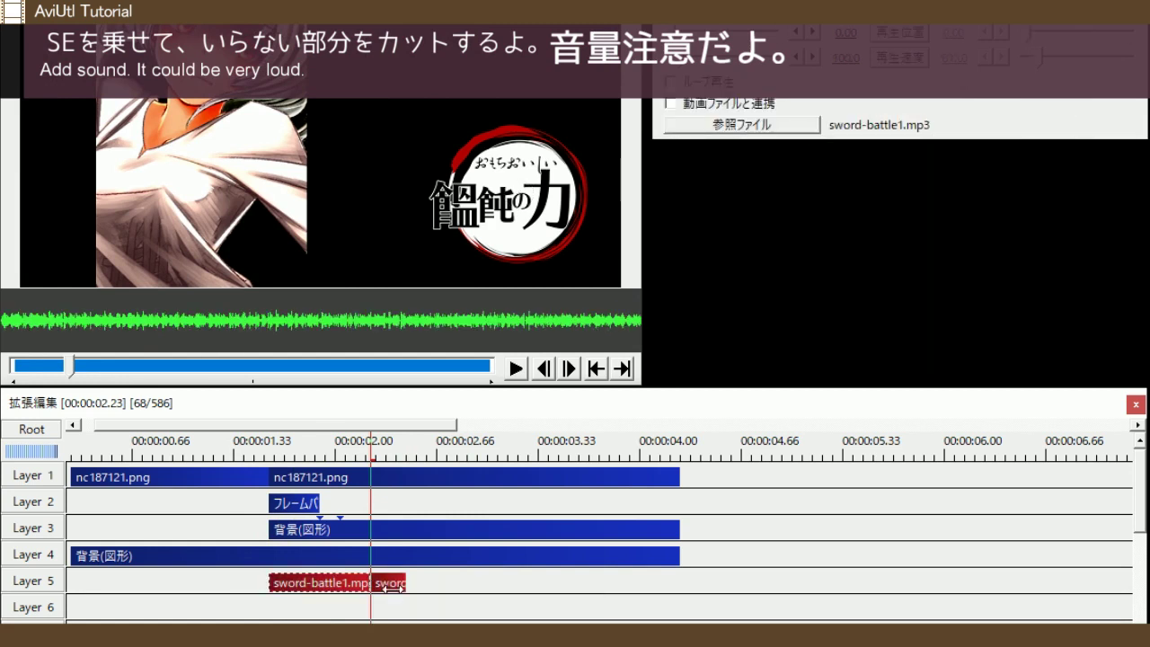
right_click(393, 587)
click(449, 334)
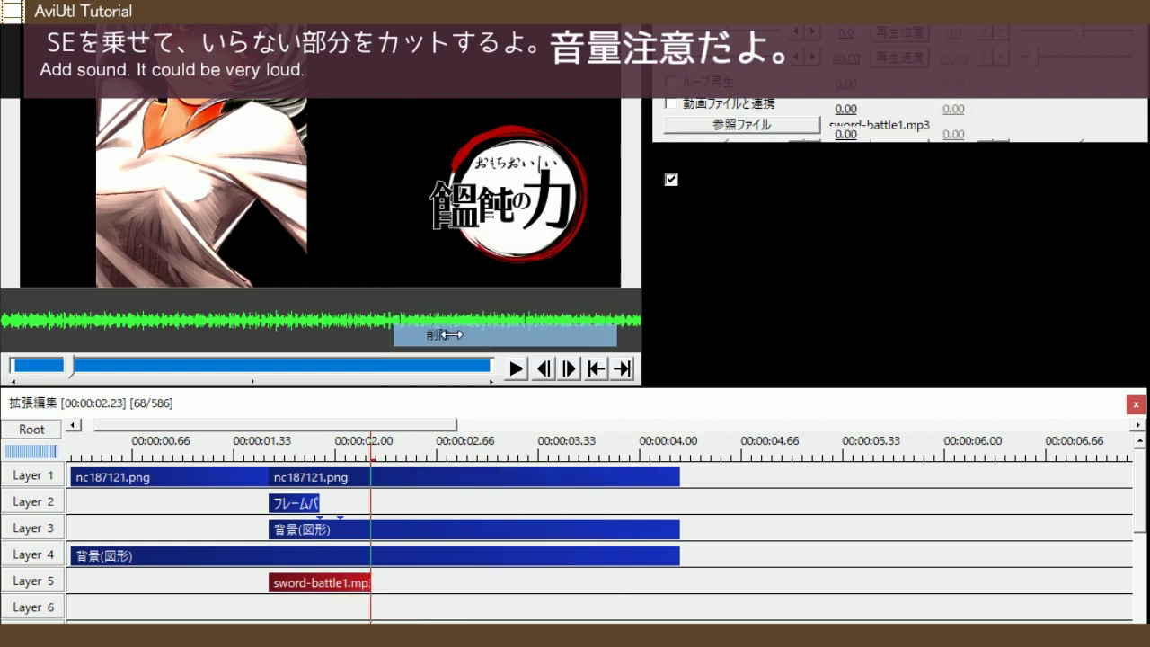
Replay the transition from the second image clip's start to check the newly trimmed sword sound
click(267, 620)
key(space)
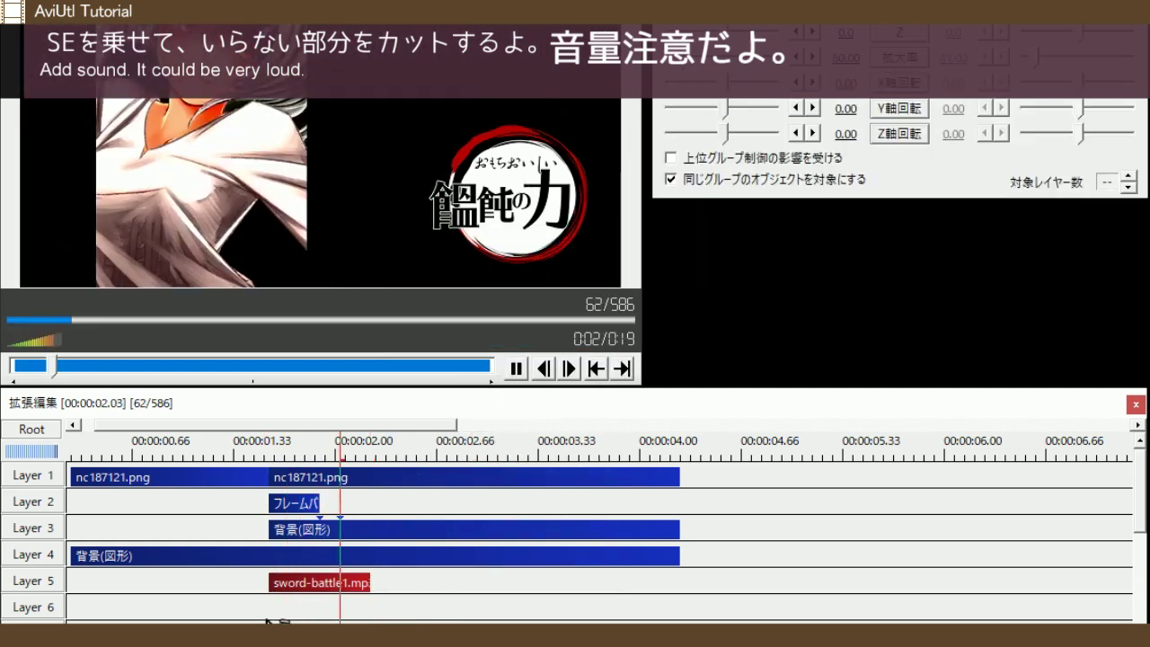
key(space)
key(space)
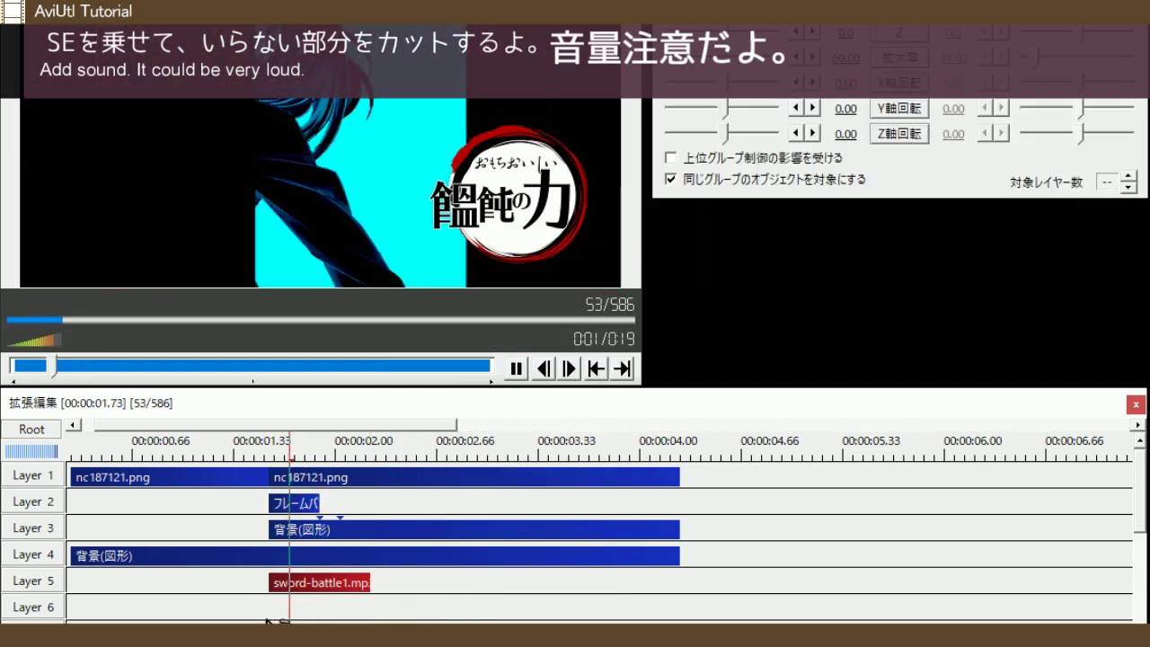
Add a volume fade (音量フェード) to the sword-battle1.mp3 clip with the fade-out (アウト) set to 1.00
click(341, 584)
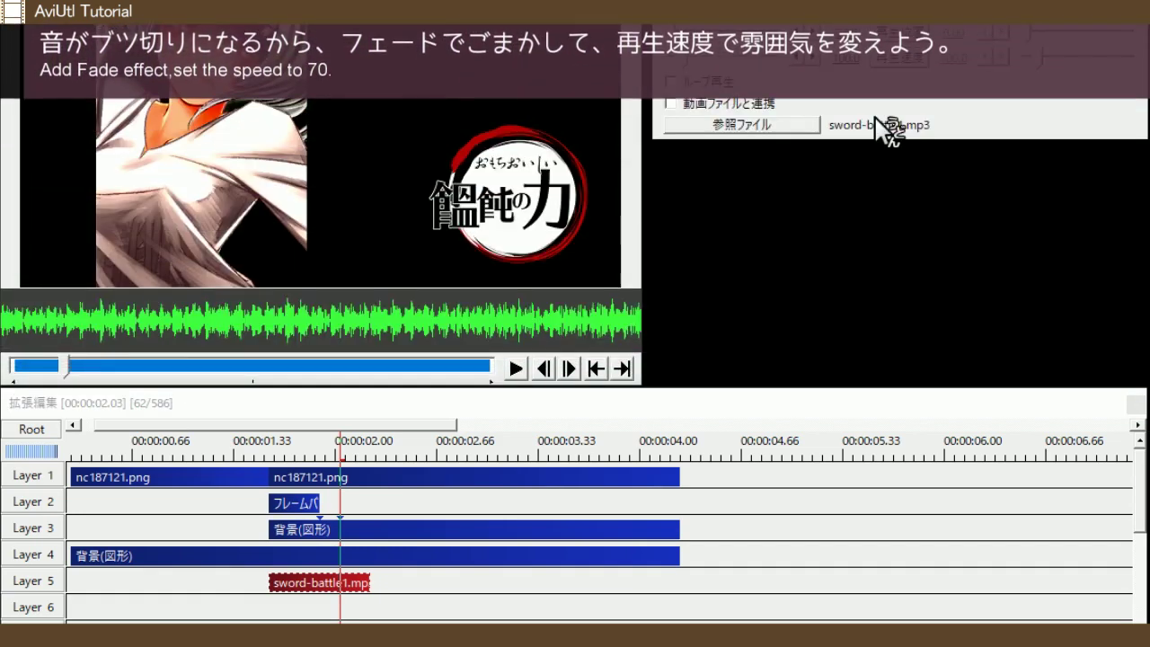
right_click(886, 129)
mouse_move(935, 133)
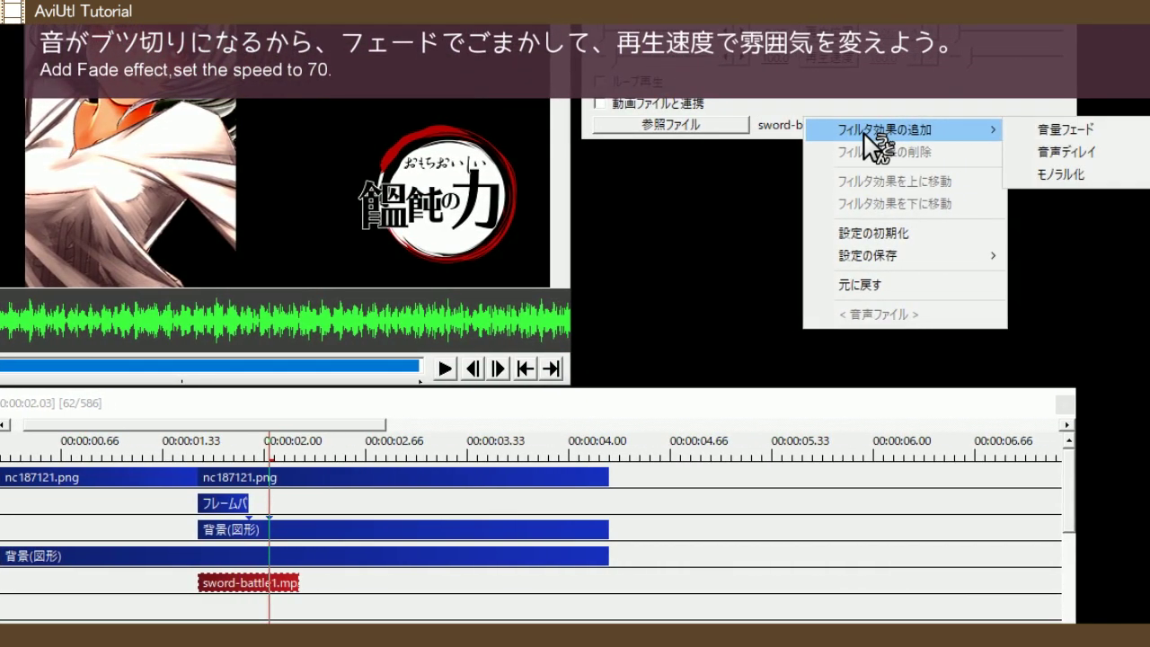
click(1058, 132)
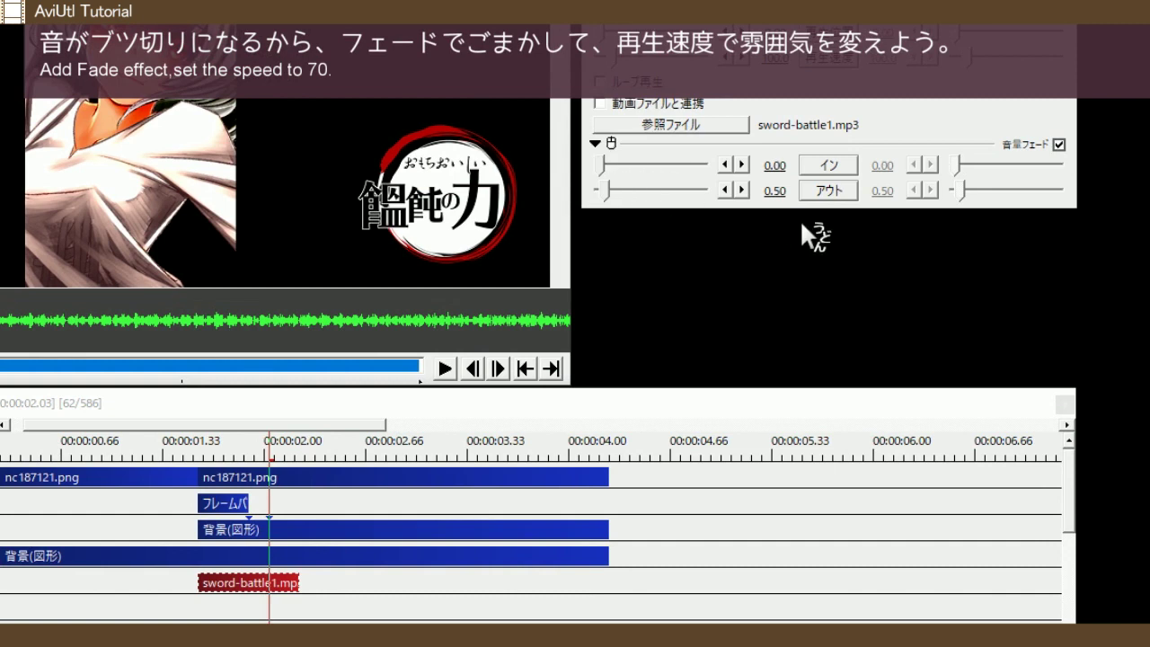
text(1)
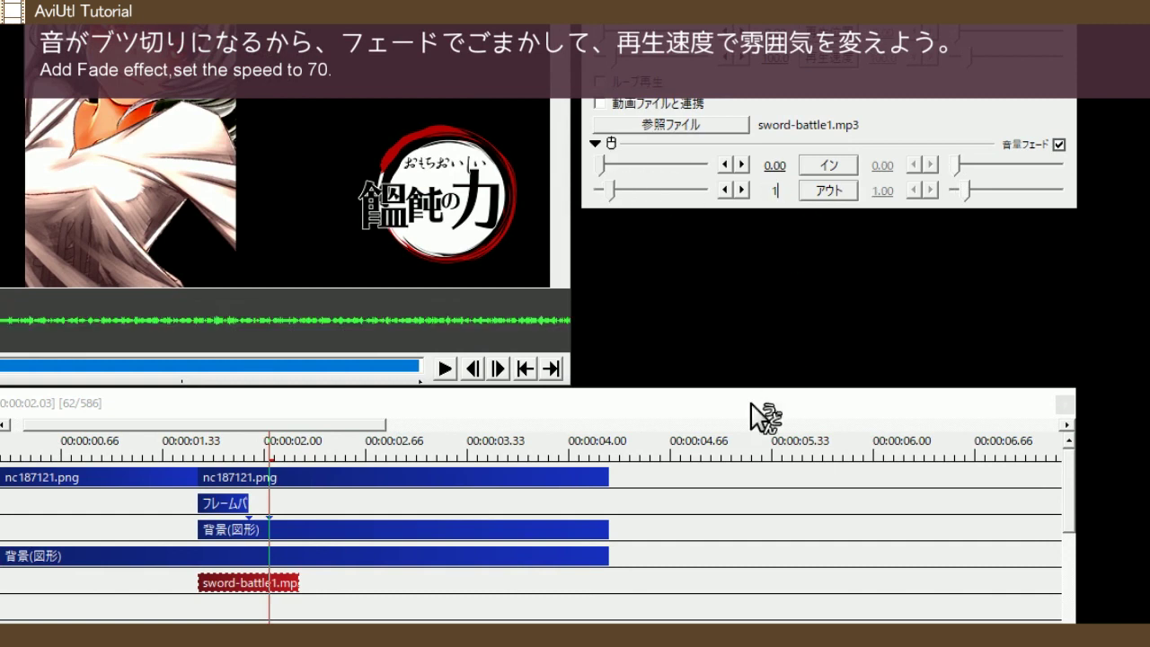
Play back the transition repeatedly from just before the sword sound to check its fade-out
click(180, 616)
key(space)
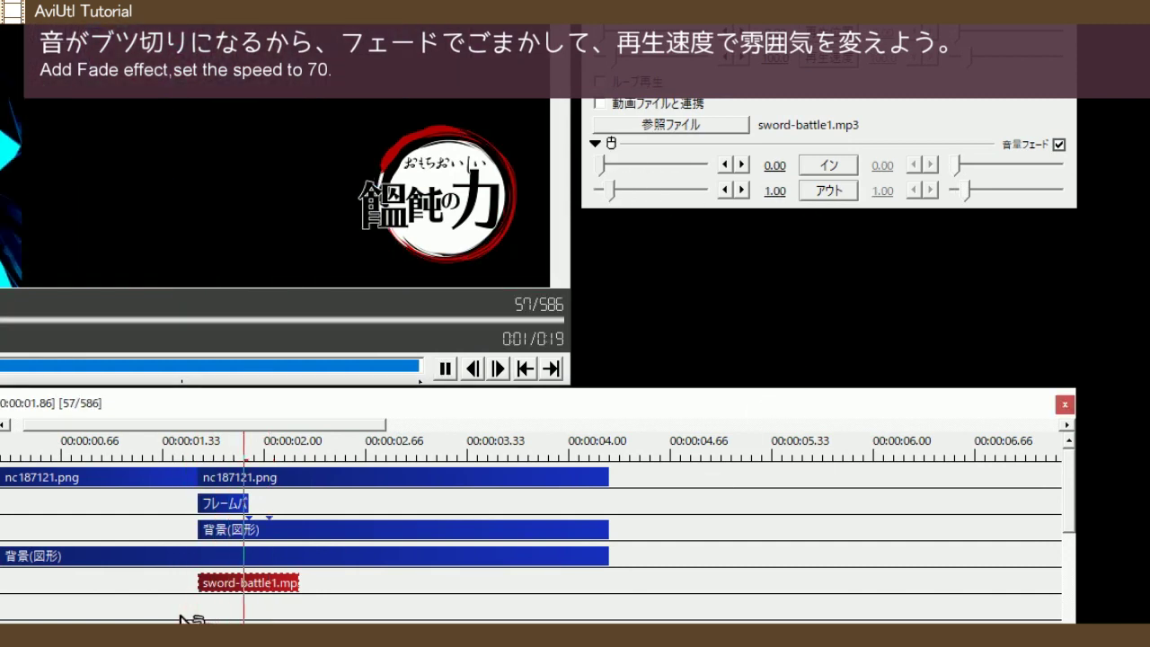
key(space)
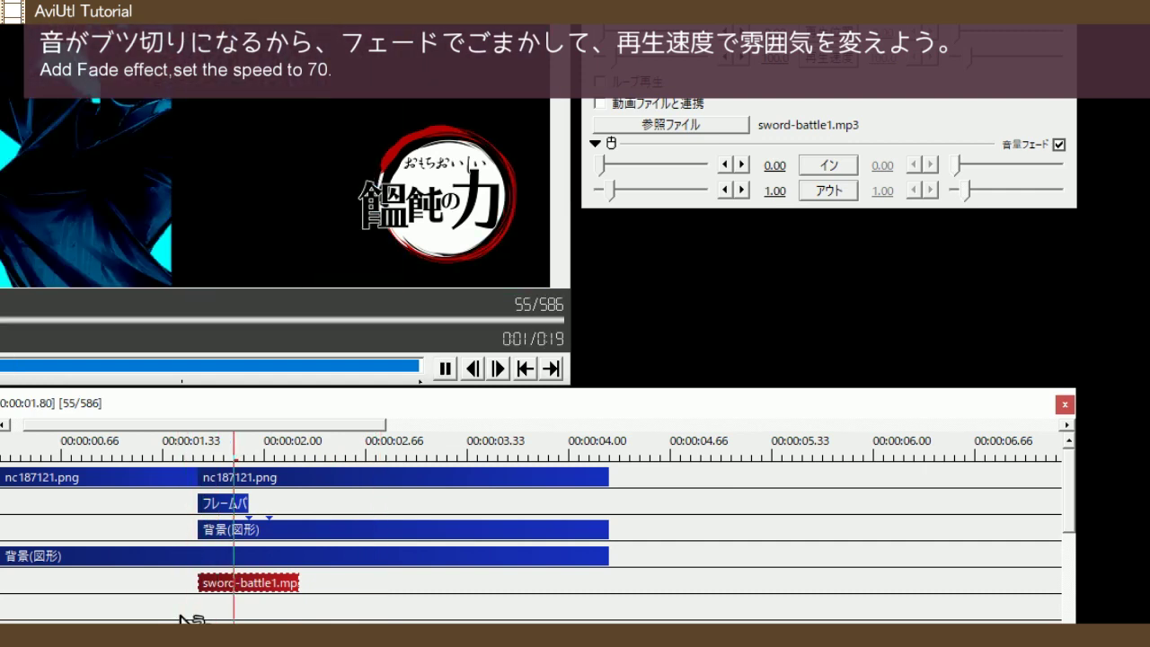
key(space)
click(245, 618)
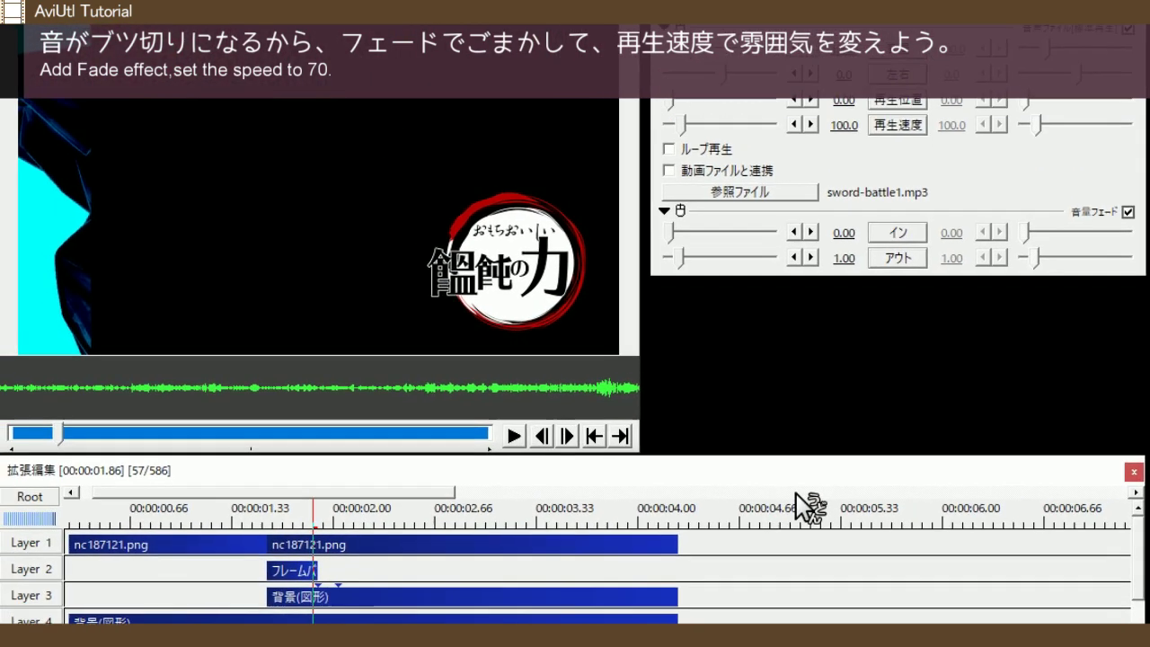
Set the sword sound's playback speed (再生速度) to 70 and play back the transition
click(842, 126)
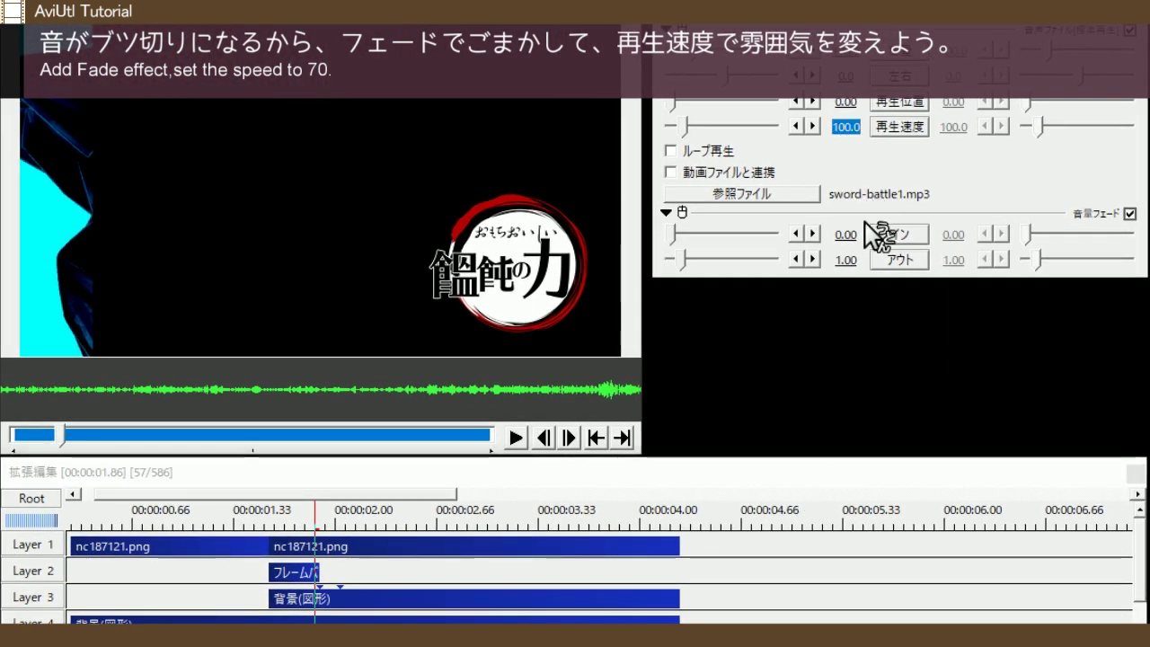
text(70)
key(Return)
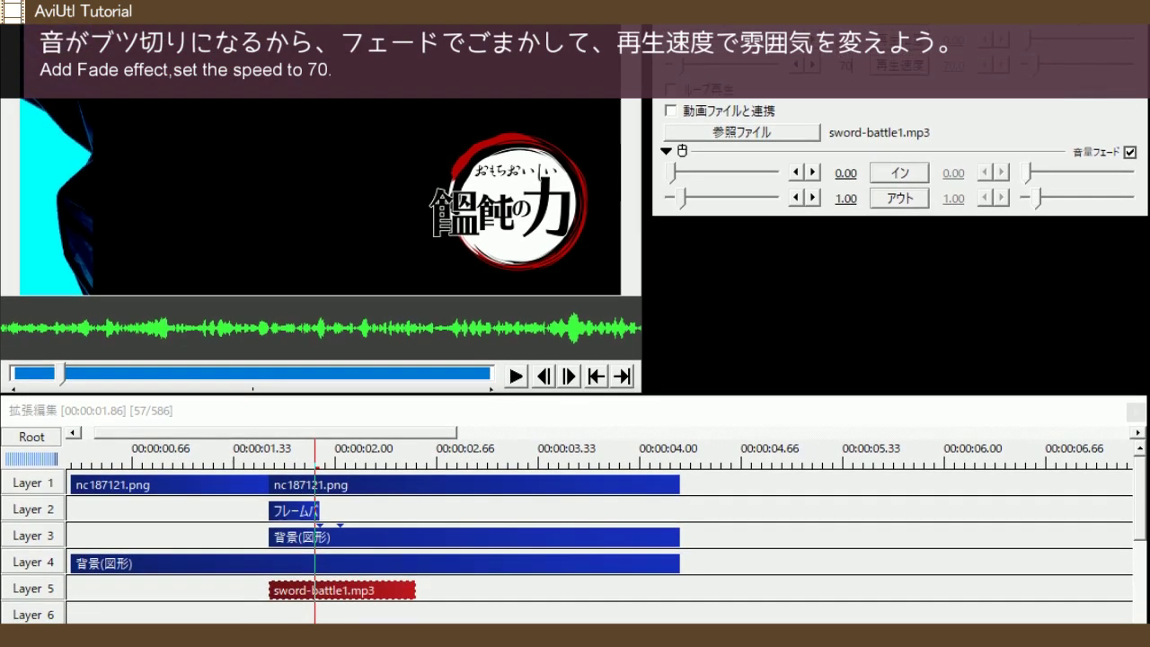
click(244, 615)
key(space)
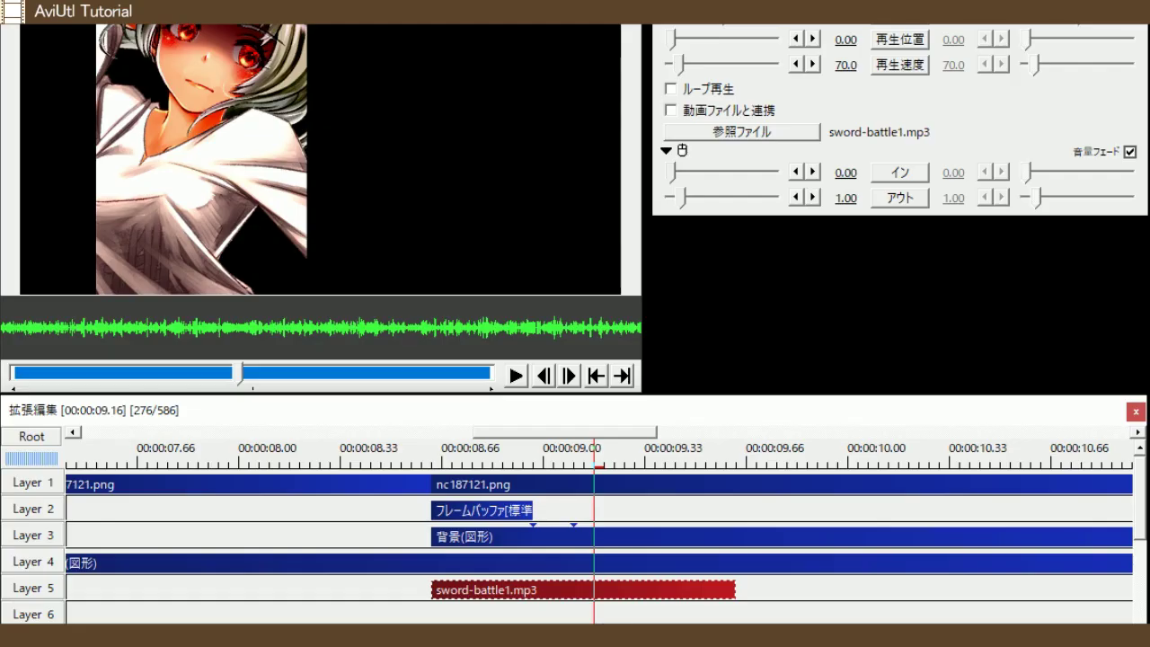
Move all the objects on Layers 1–5 together near the timeline's beginning, leaving a short gap, and return the playhead to the first frame
click(38, 460)
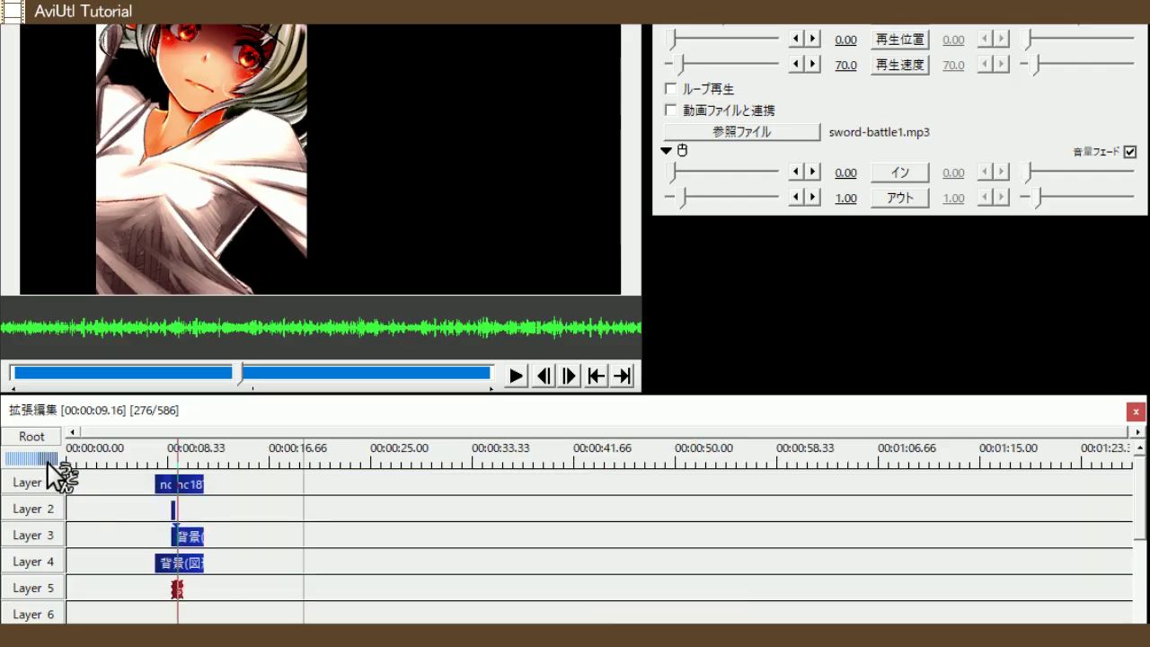
click(50, 460)
drag(483, 584, 318, 474)
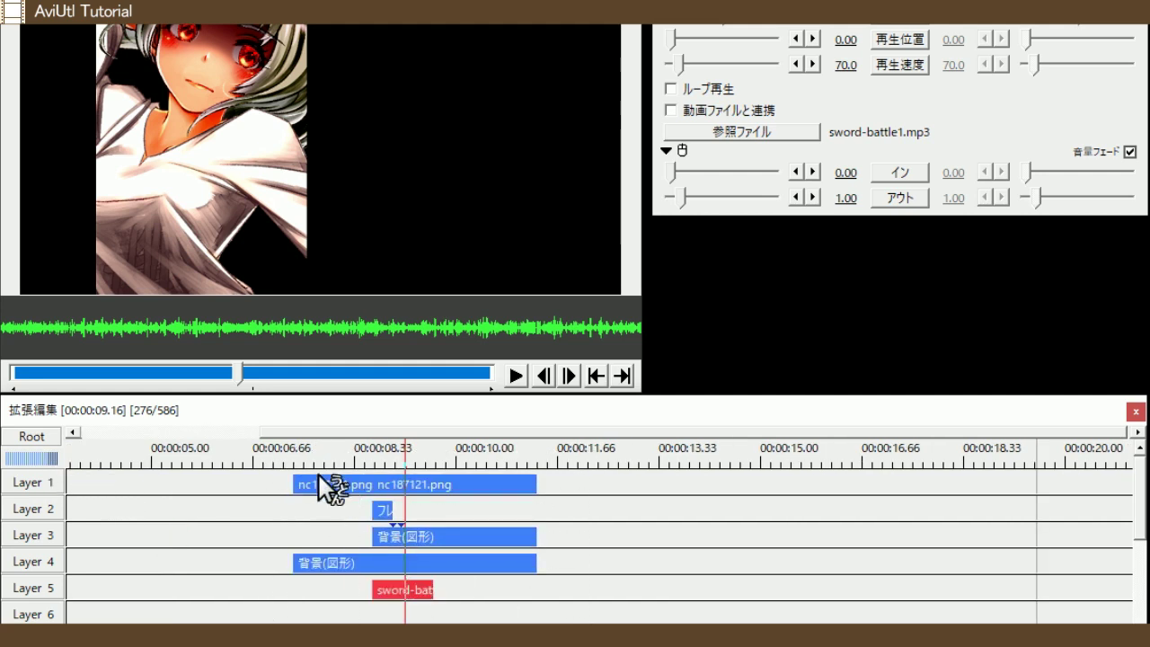
drag(485, 503, 12, 482)
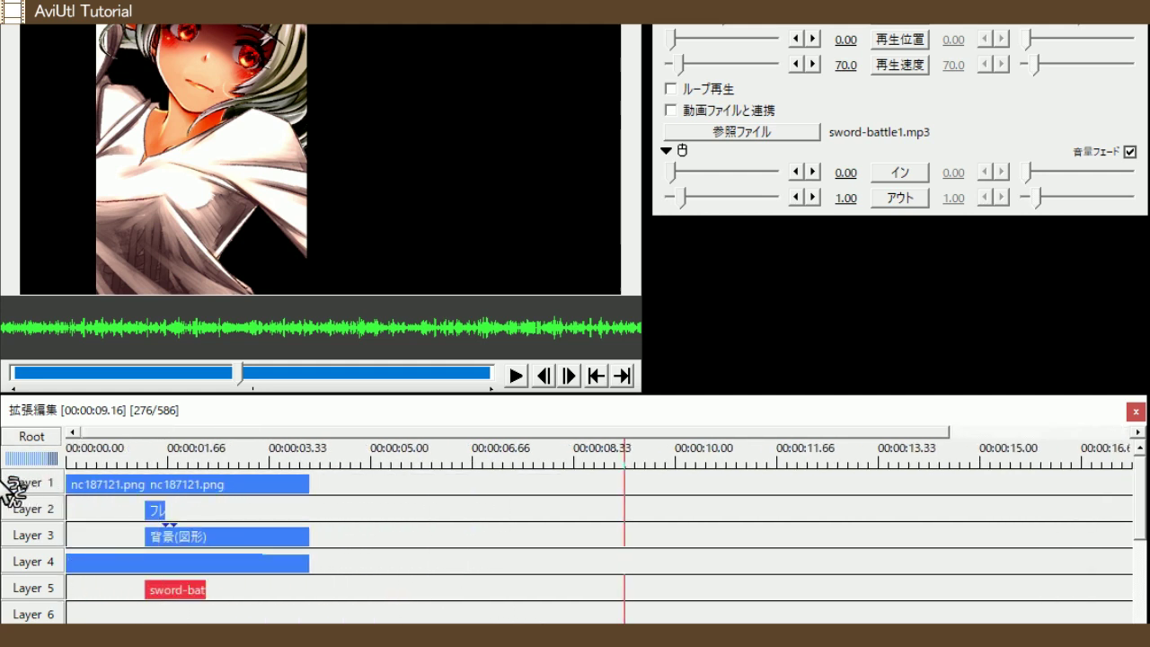
mouse_move(251, 480)
mouse_down()
mouse_move(301, 488)
mouse_move(266, 486)
mouse_up()
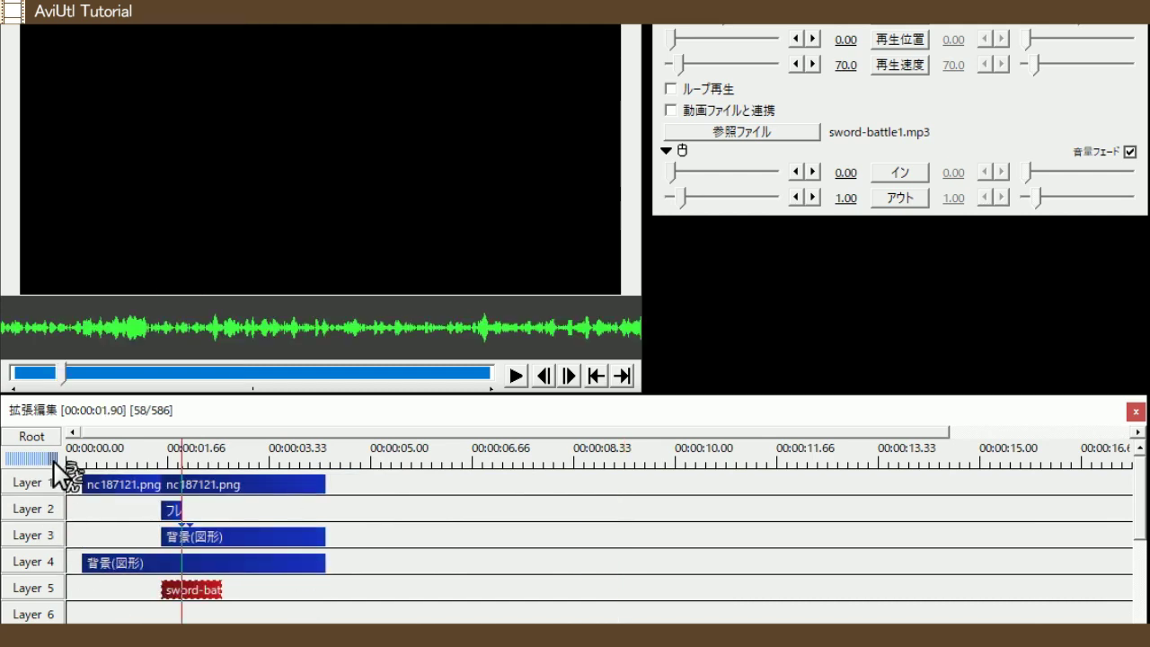
click(54, 460)
drag(107, 513, 4, 513)
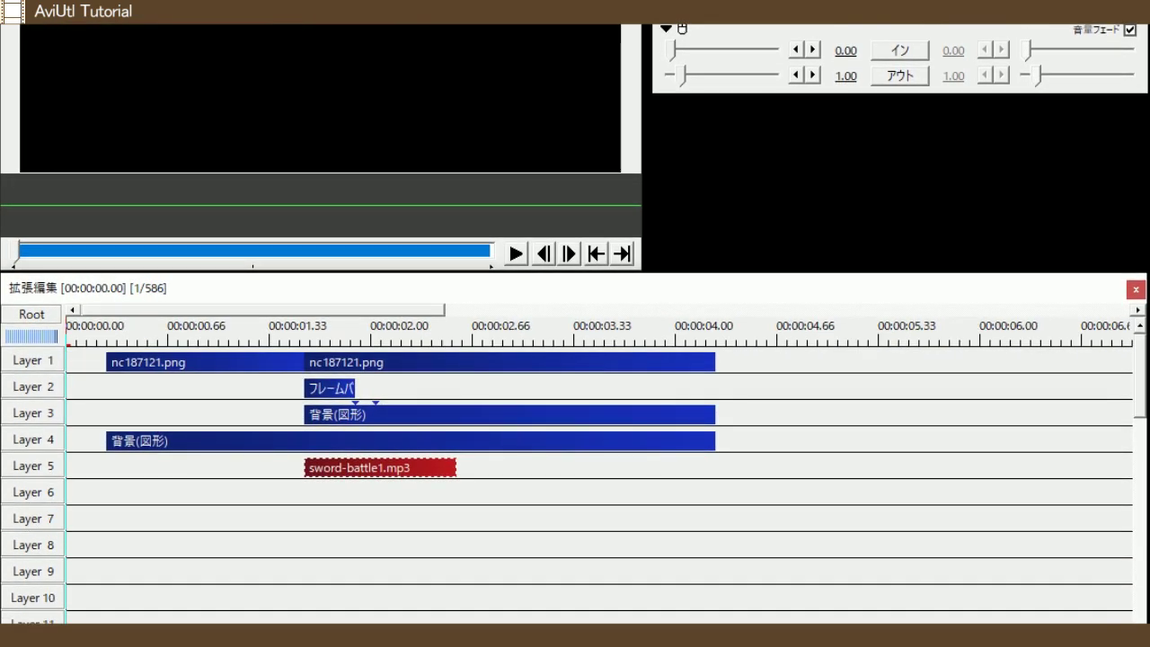
Advance playback to 00:00:00.76 and place the image f0337_1.png on Layer 8 as a short clip spanning the playhead
key(space)
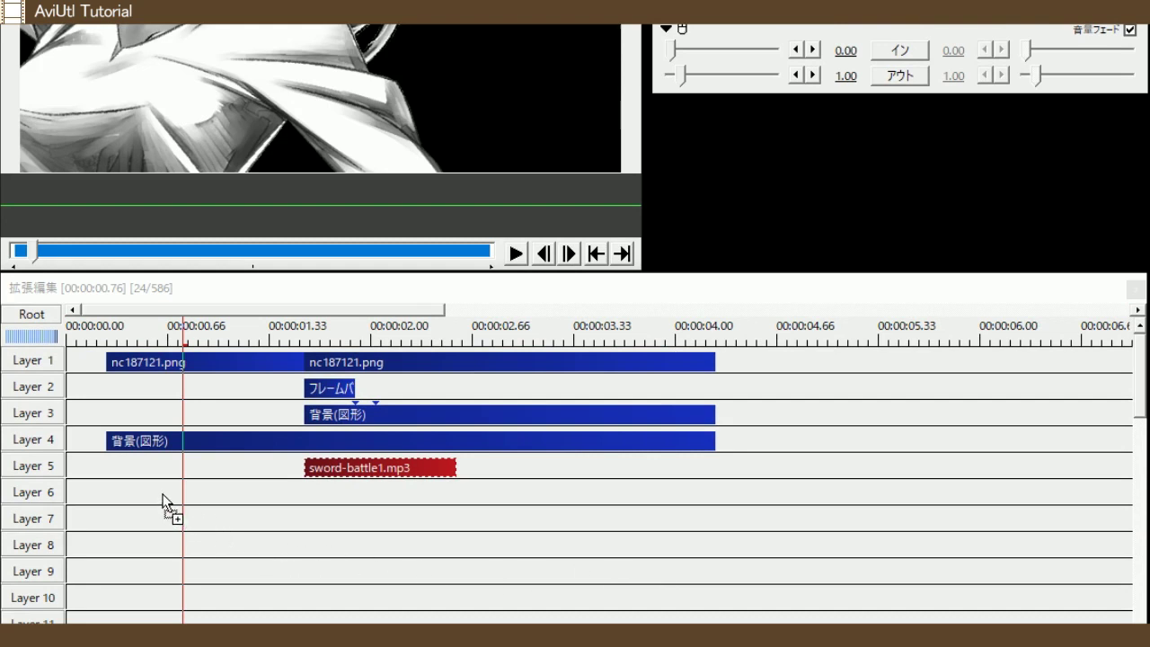
drag(163, 499, 191, 526)
click(189, 499)
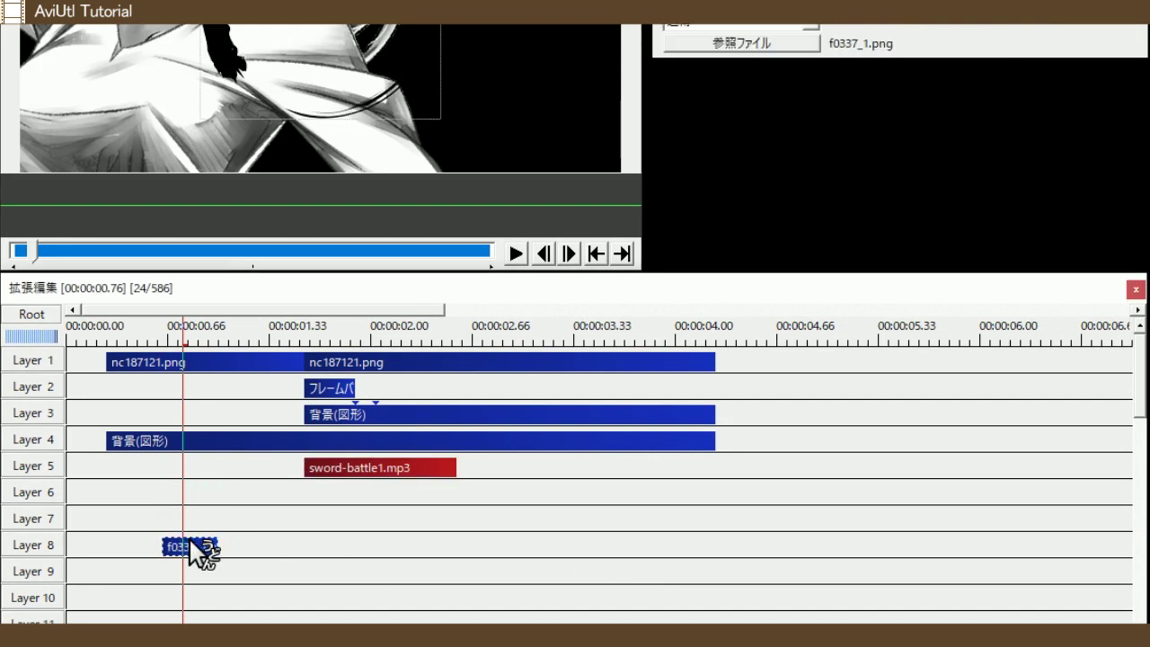
Add a monochrome effect (単色化) in red, RGB (255, 0, 0), to the ring image and set its rotation (回転) to 60
right_click(899, 36)
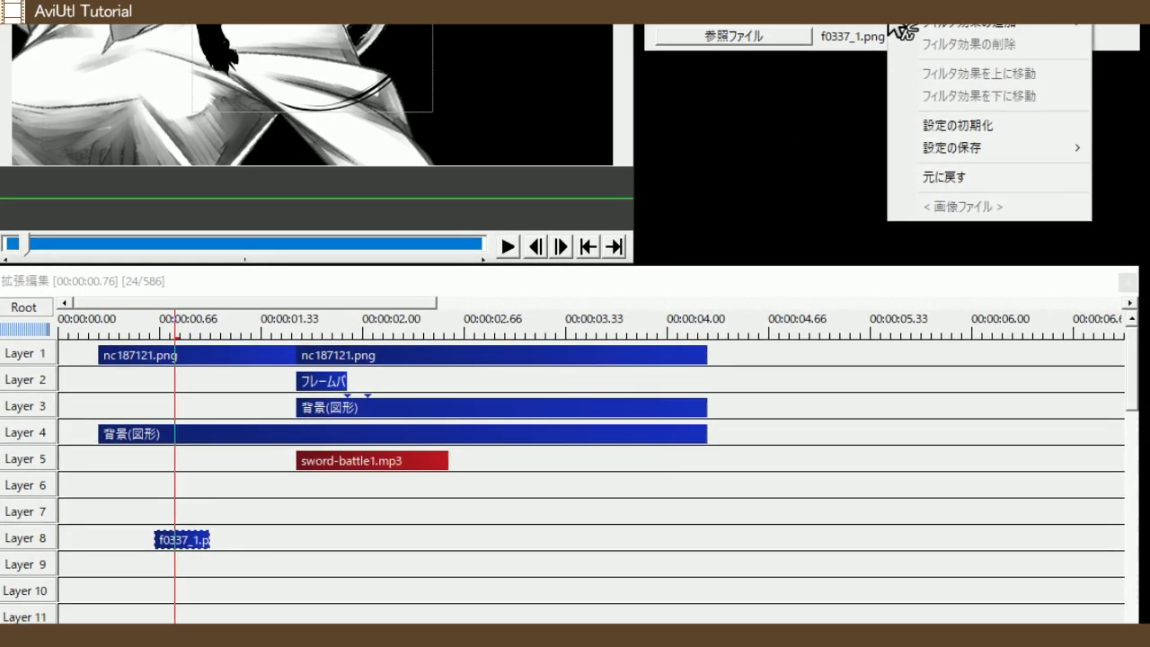
mouse_move(907, 36)
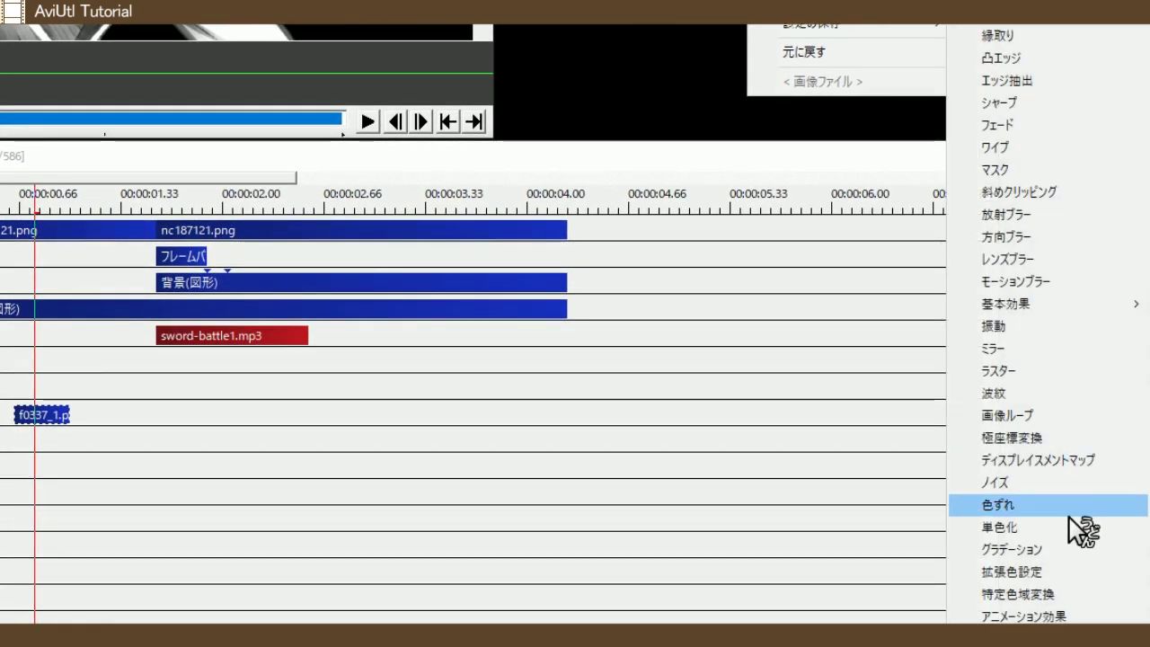
click(1074, 527)
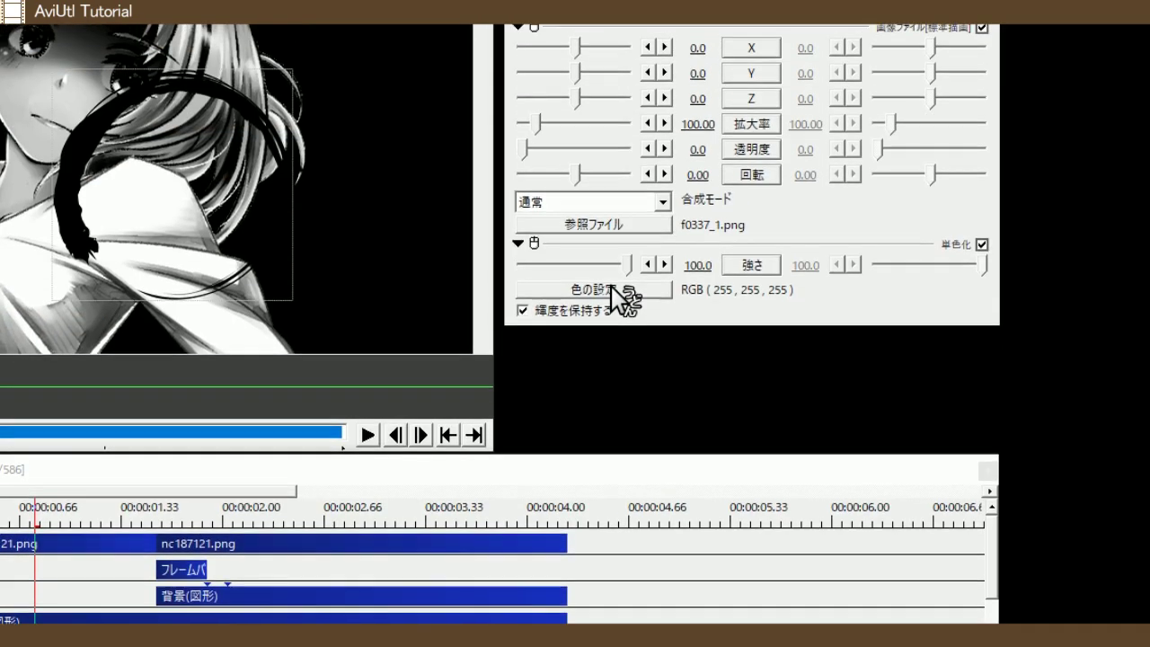
click(616, 290)
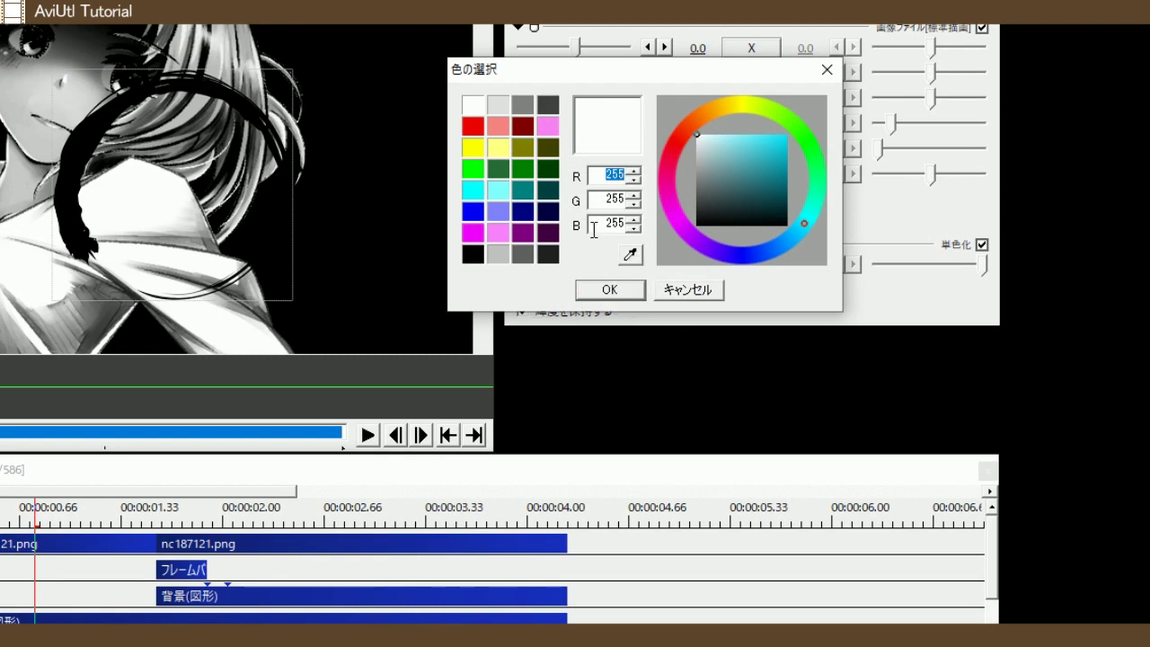
double_click(469, 130)
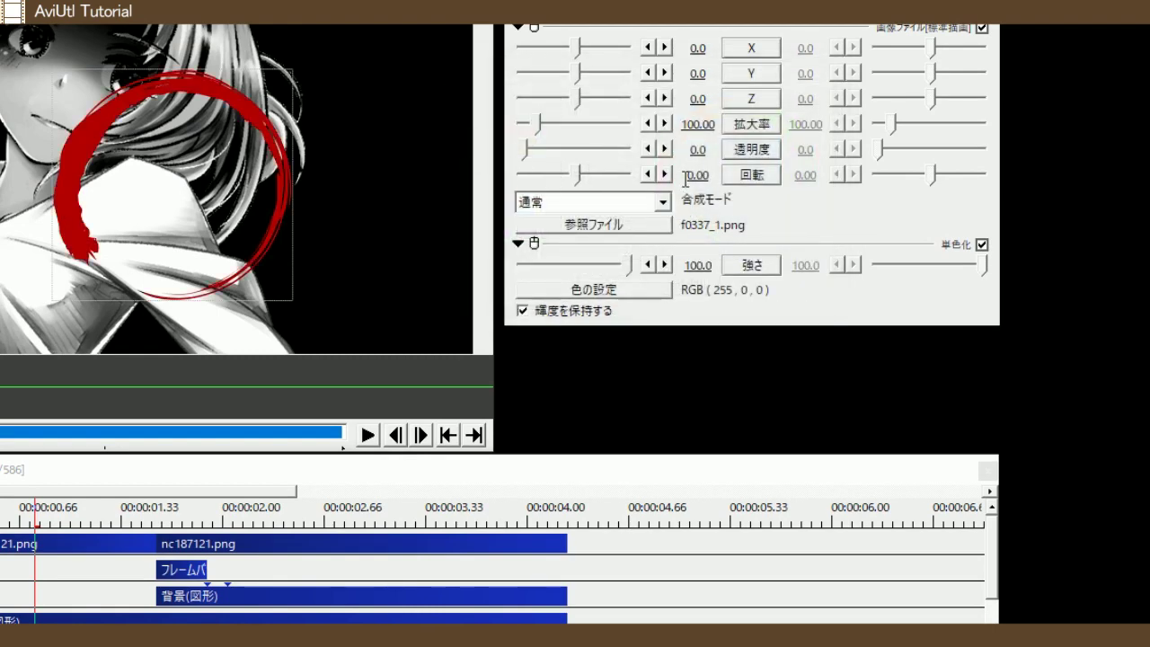
drag(686, 177, 744, 178)
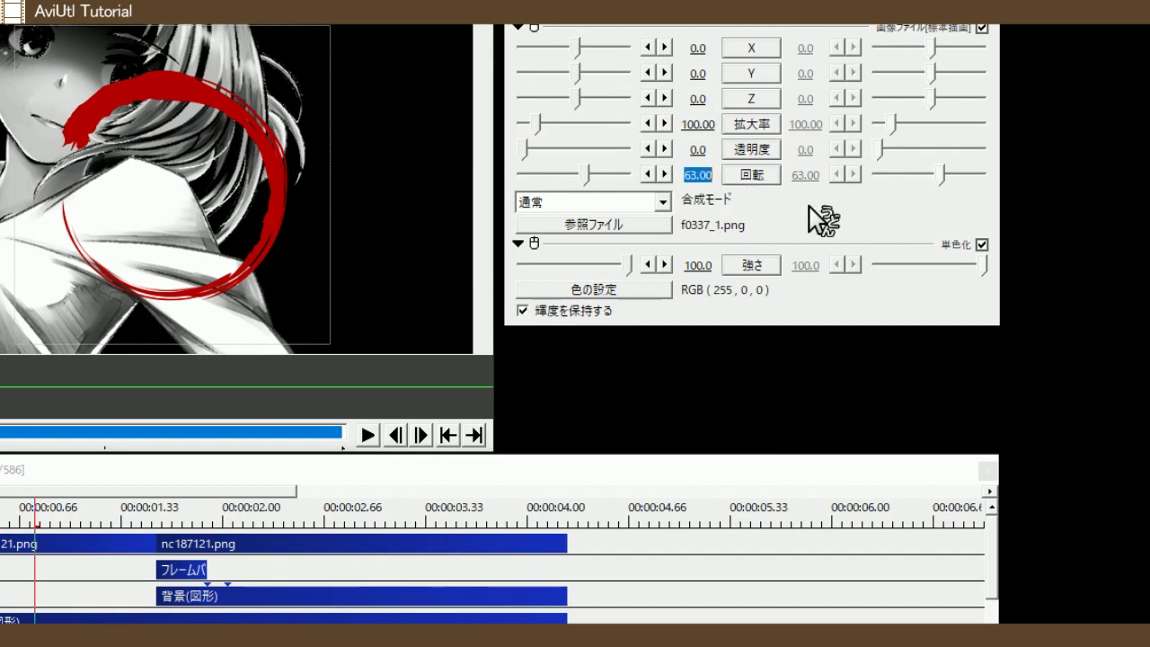
text(60)
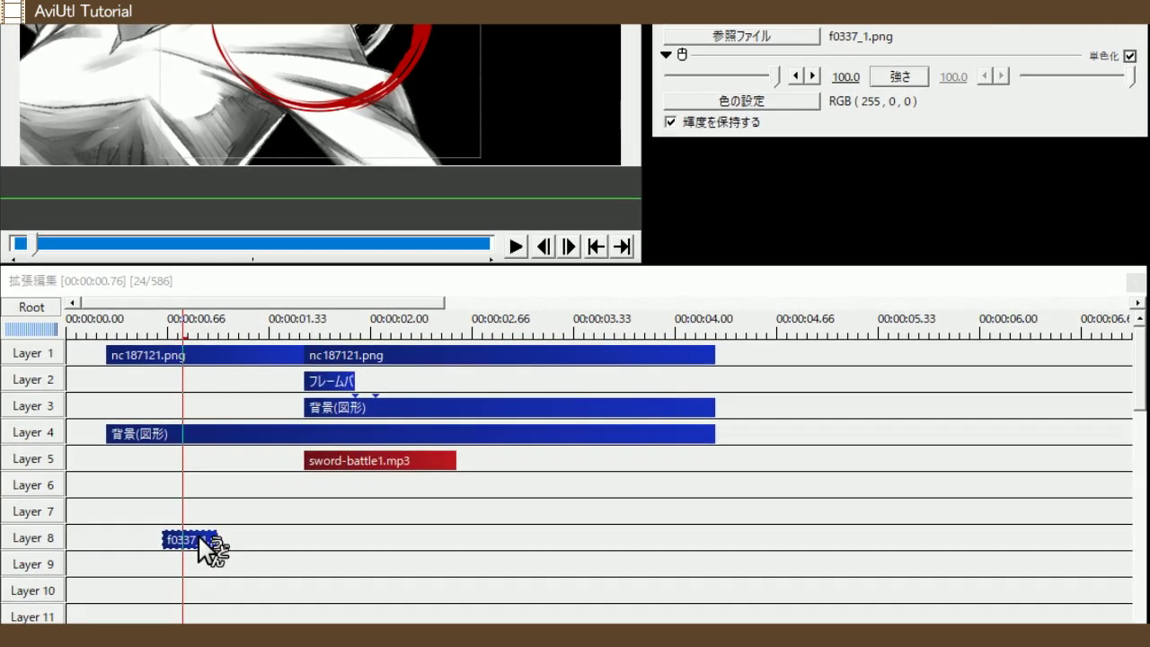
Duplicate the red ring clip from Layer 8 onto Layer 9 at the same start time
right_click(178, 542)
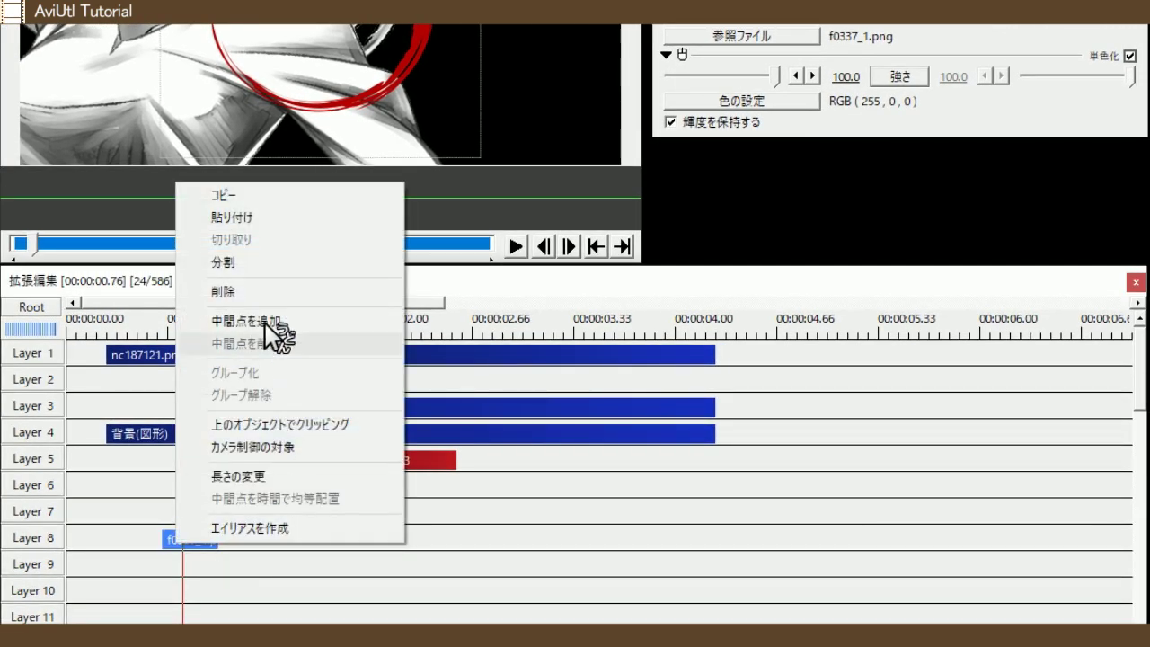
click(260, 198)
right_click(164, 565)
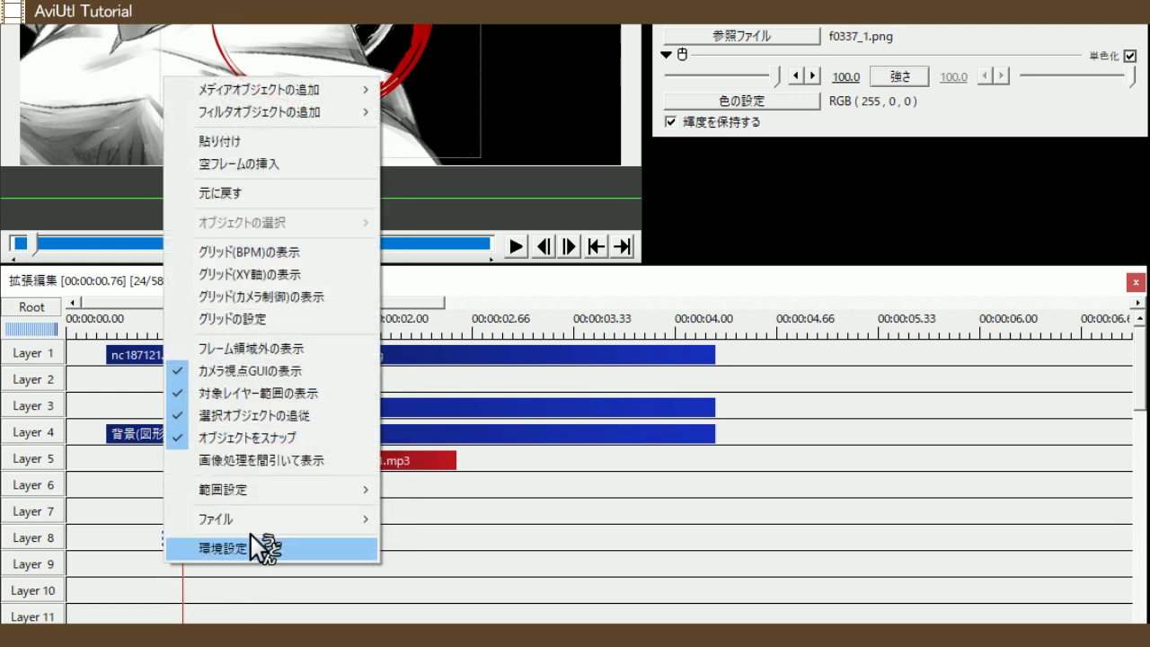
click(260, 142)
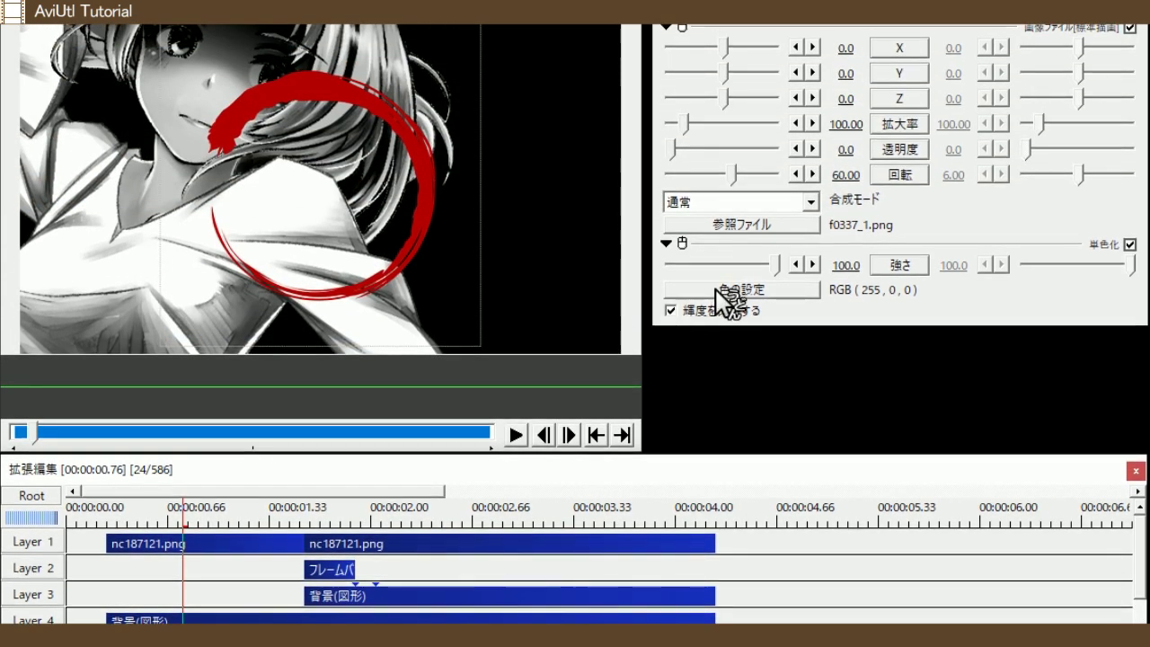
Turn off the Layer 9 ring's monochrome effect (単色化), scale it to 93 and turn it counterclockwise
click(1130, 244)
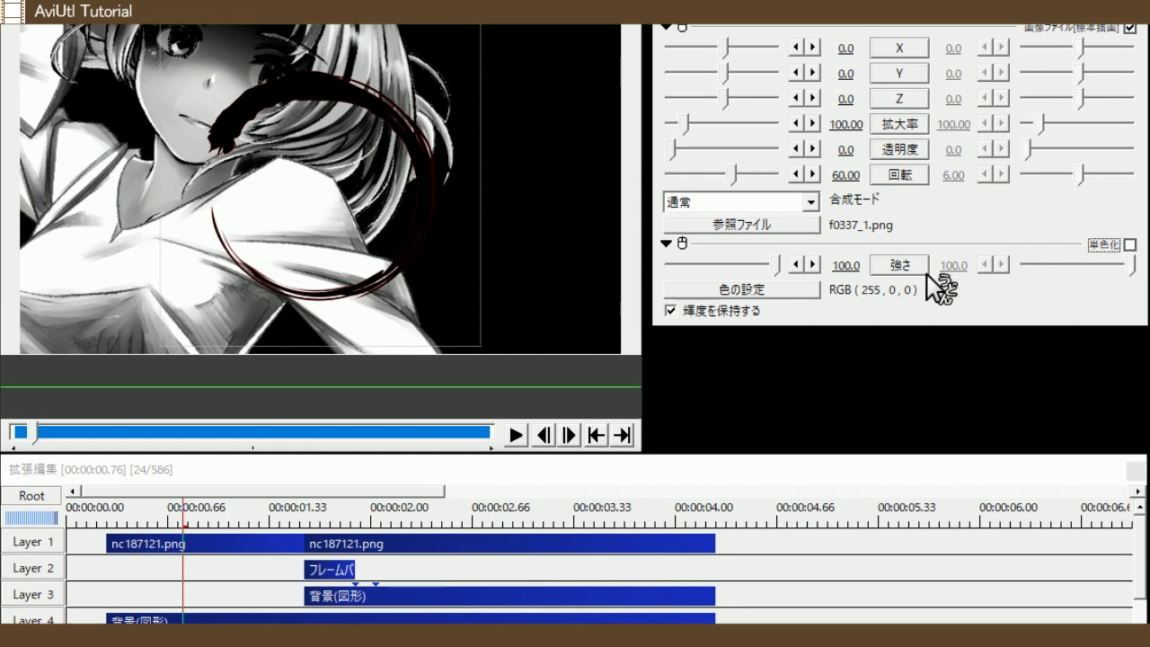
drag(853, 126, 844, 126)
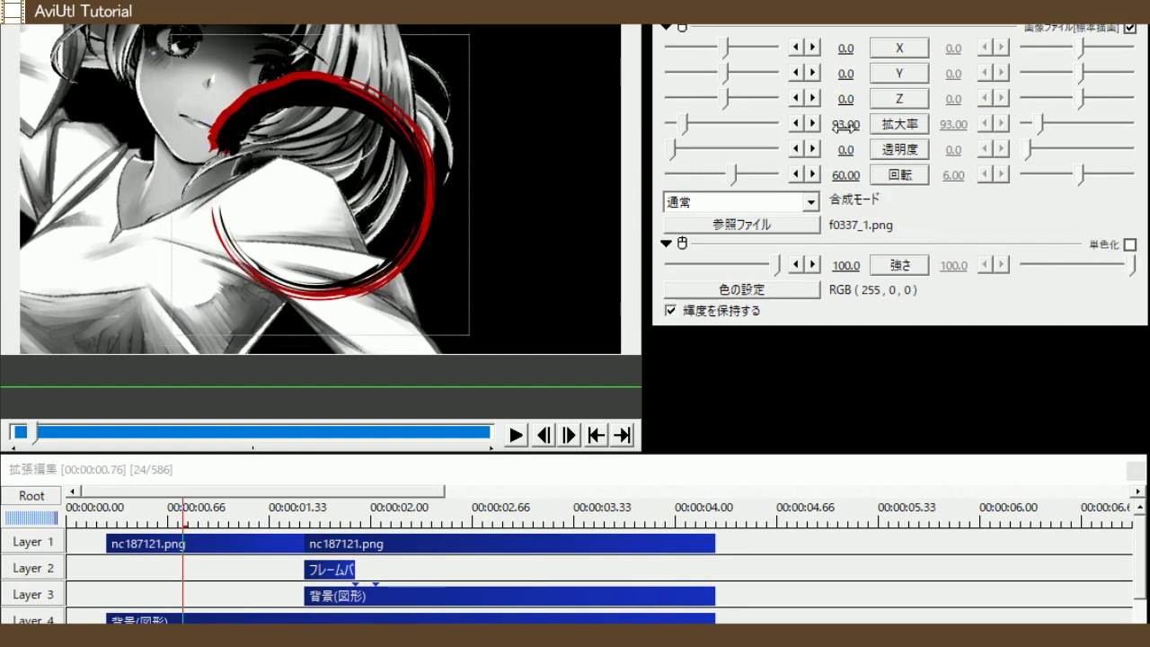
drag(858, 169, 835, 175)
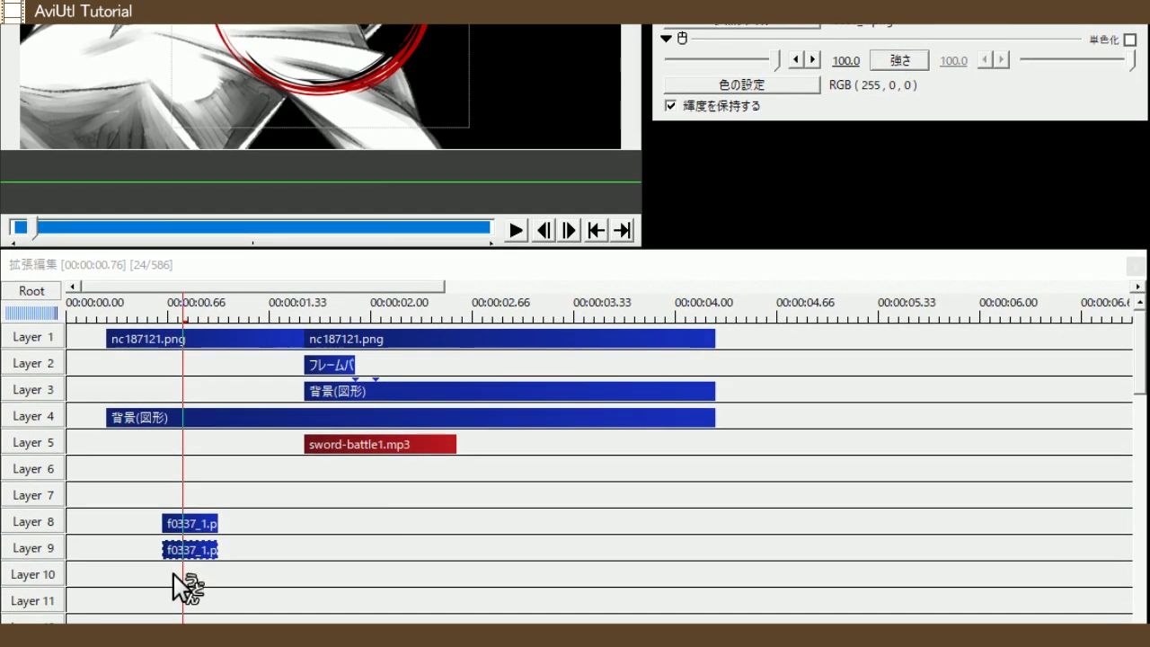
Paste another ring copy on Layer 10, colour it white, RGB (255, 255, 255), with luminance preservation (輝度を保持する) off, and scale it to about 81
right_click(170, 573)
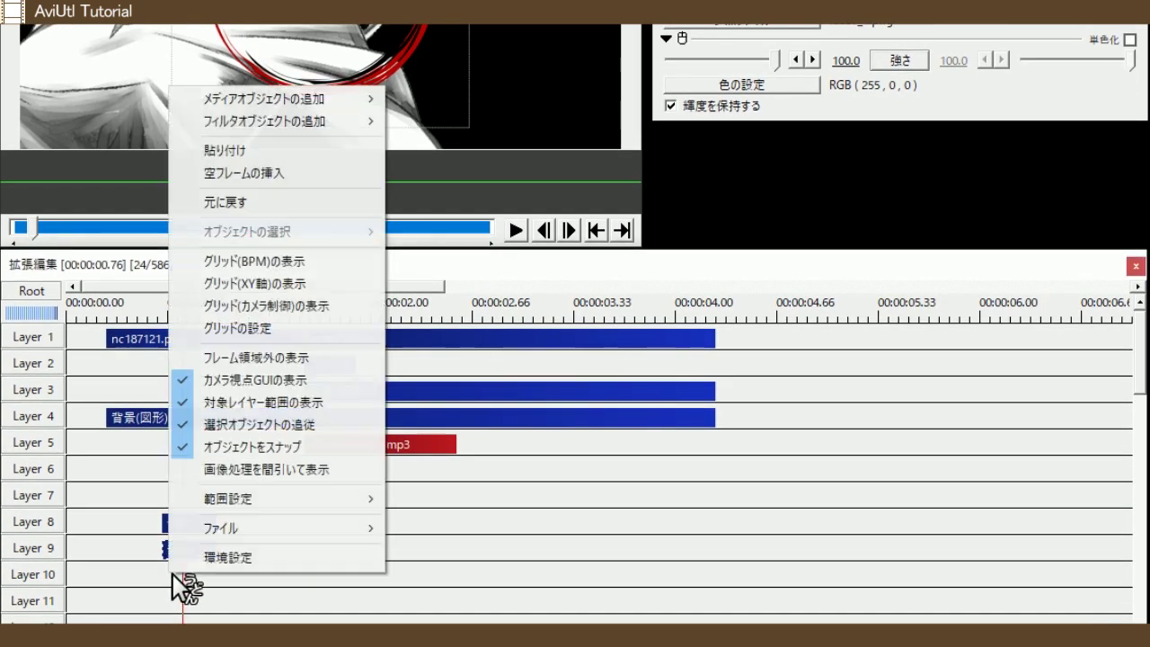
click(272, 150)
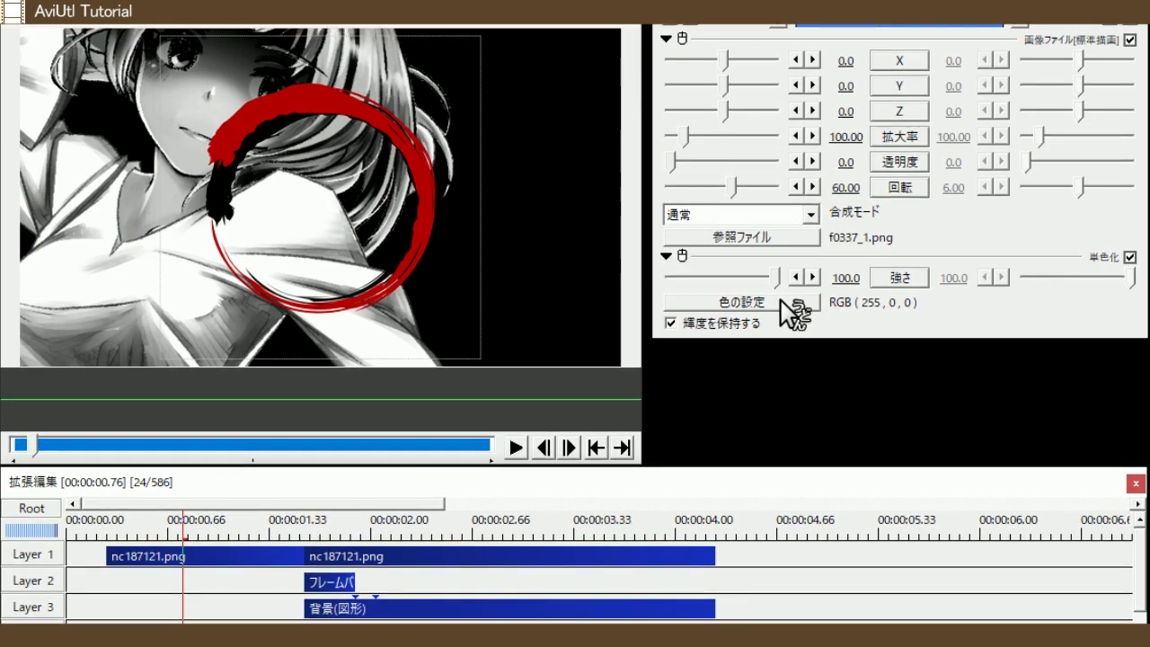
click(742, 85)
key(Escape)
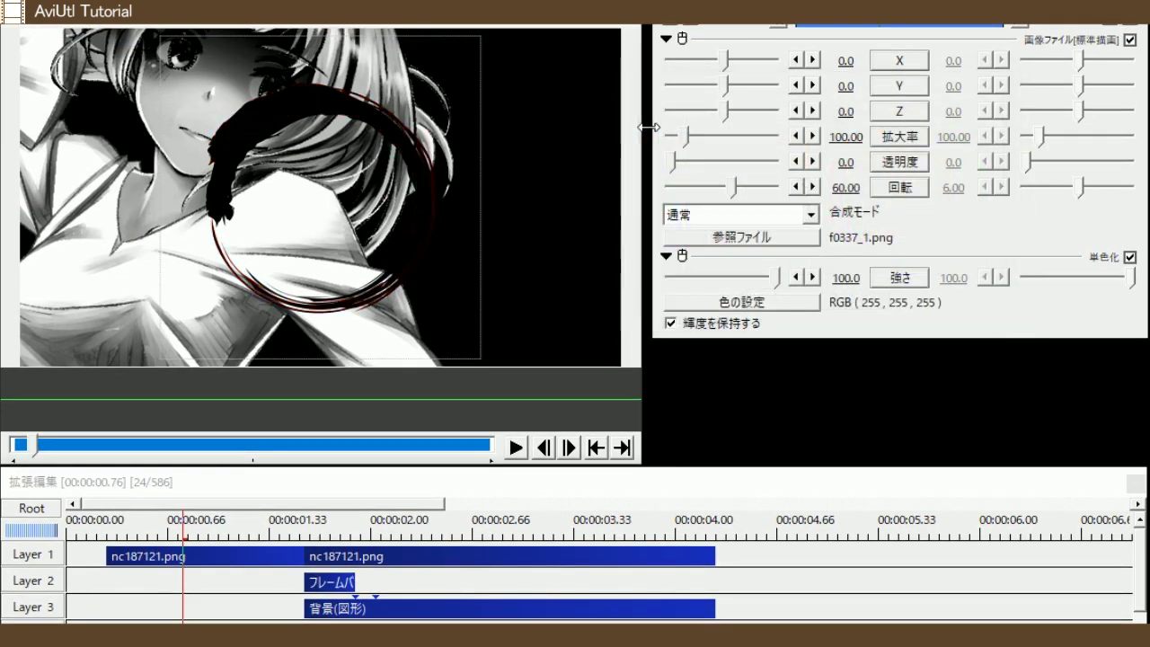
click(709, 325)
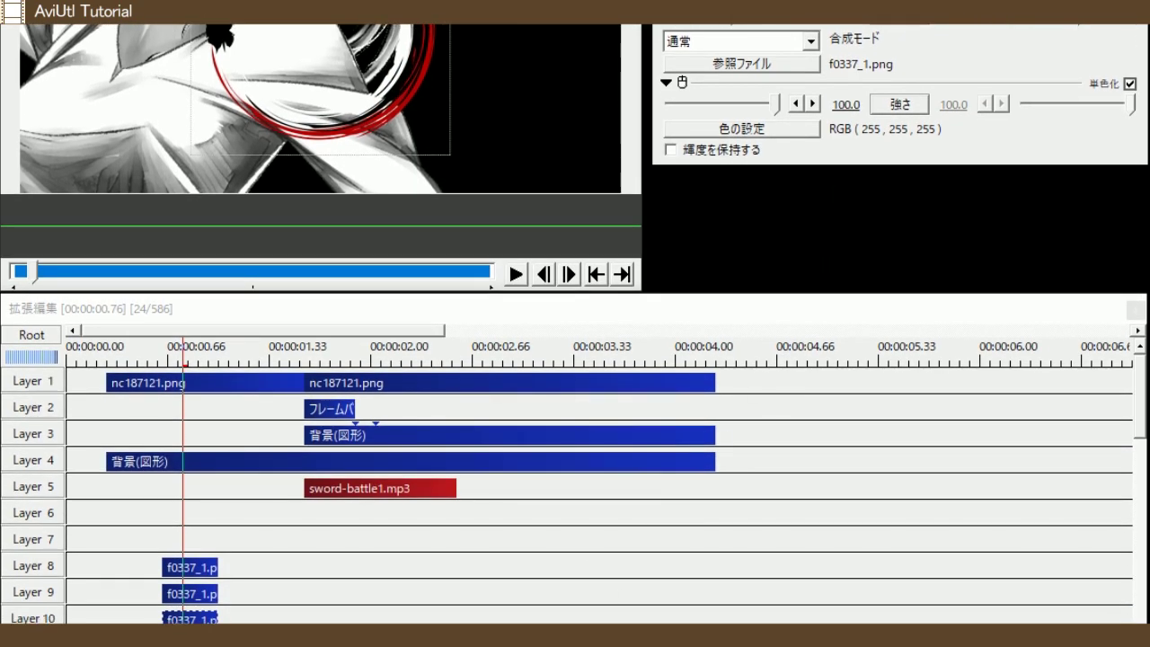
Add a white circle shape (図形) on Layer 7, sized about 453 to fill the ring, and shift it slightly left along X
right_click(164, 542)
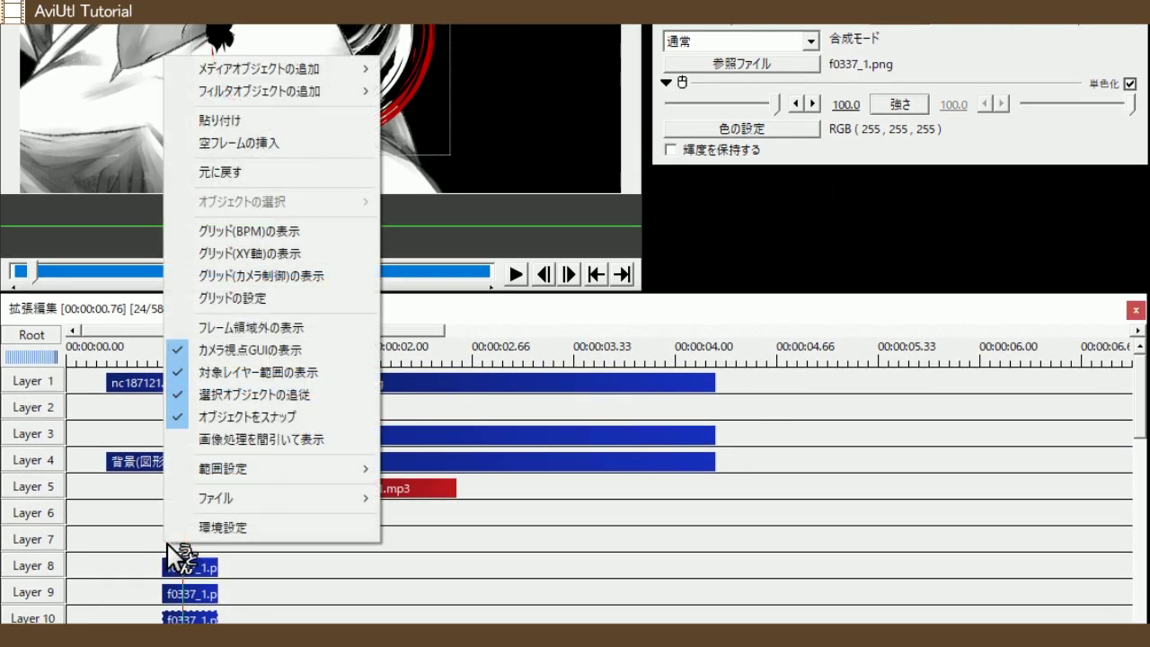
mouse_move(329, 75)
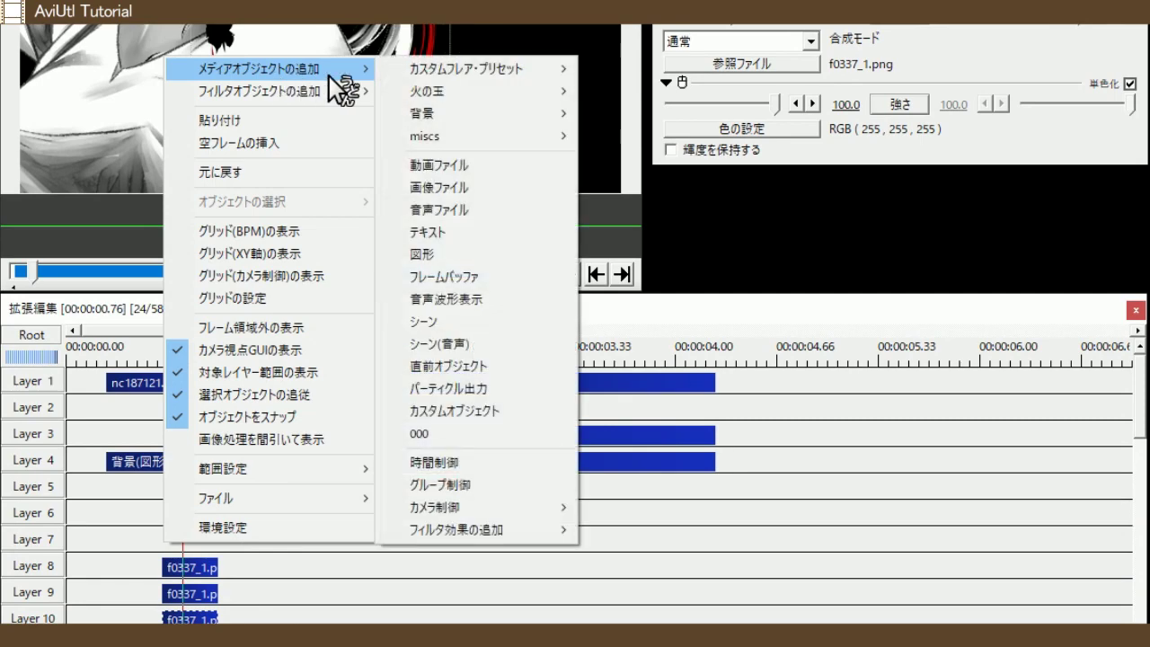
click(486, 254)
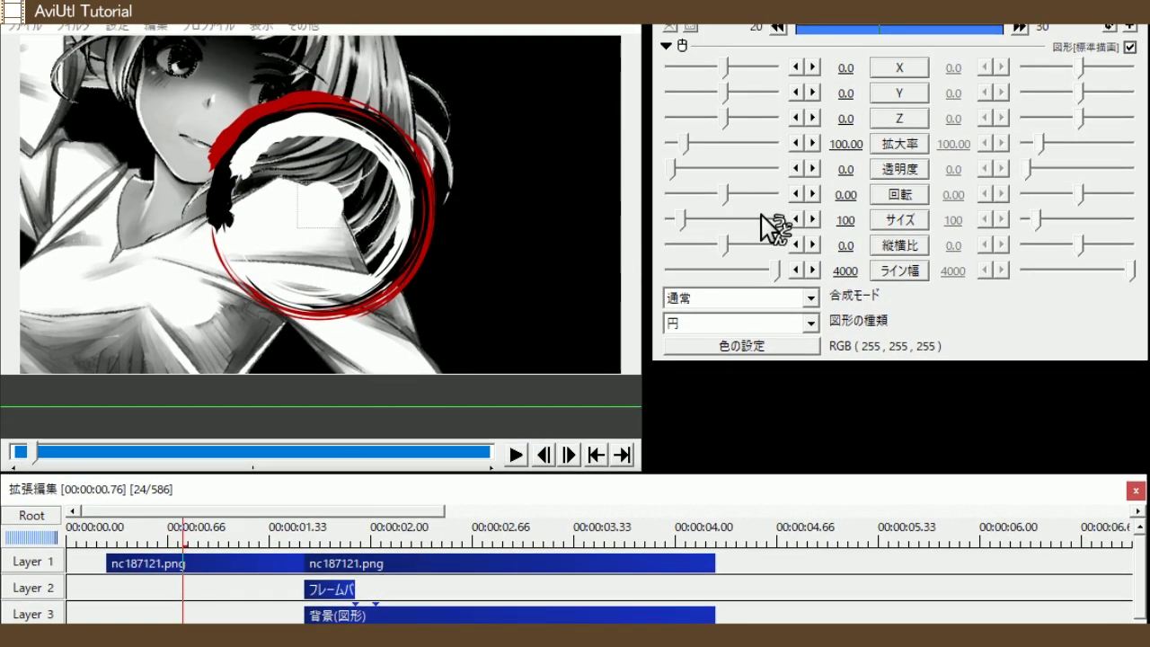
drag(844, 225, 886, 213)
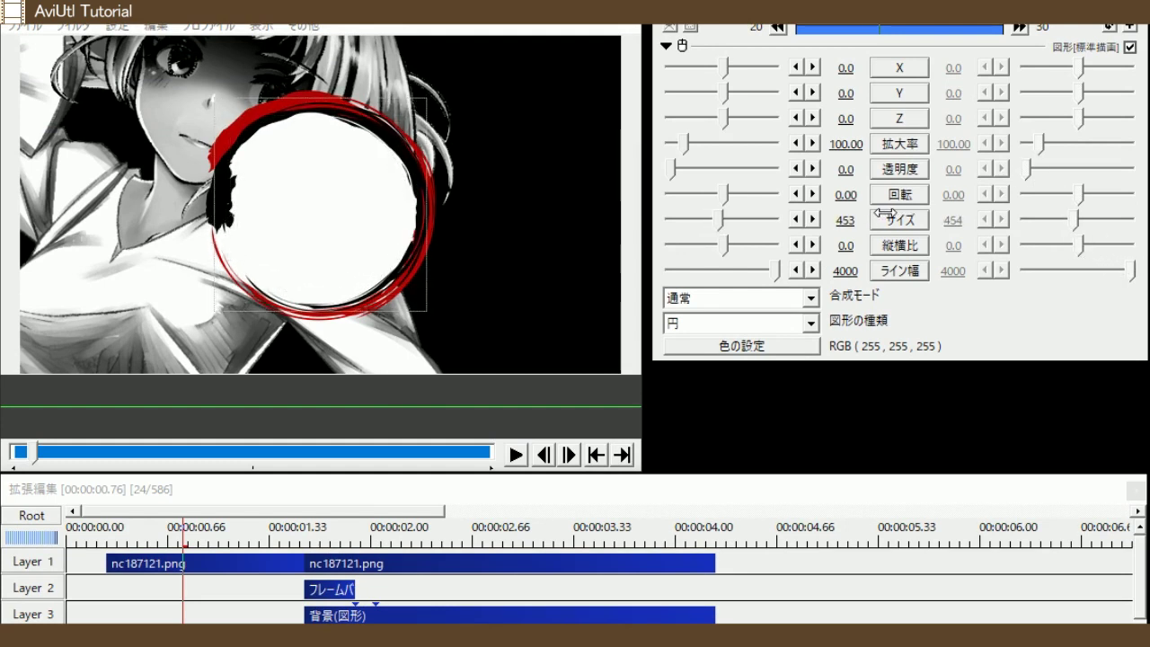
drag(866, 70, 842, 70)
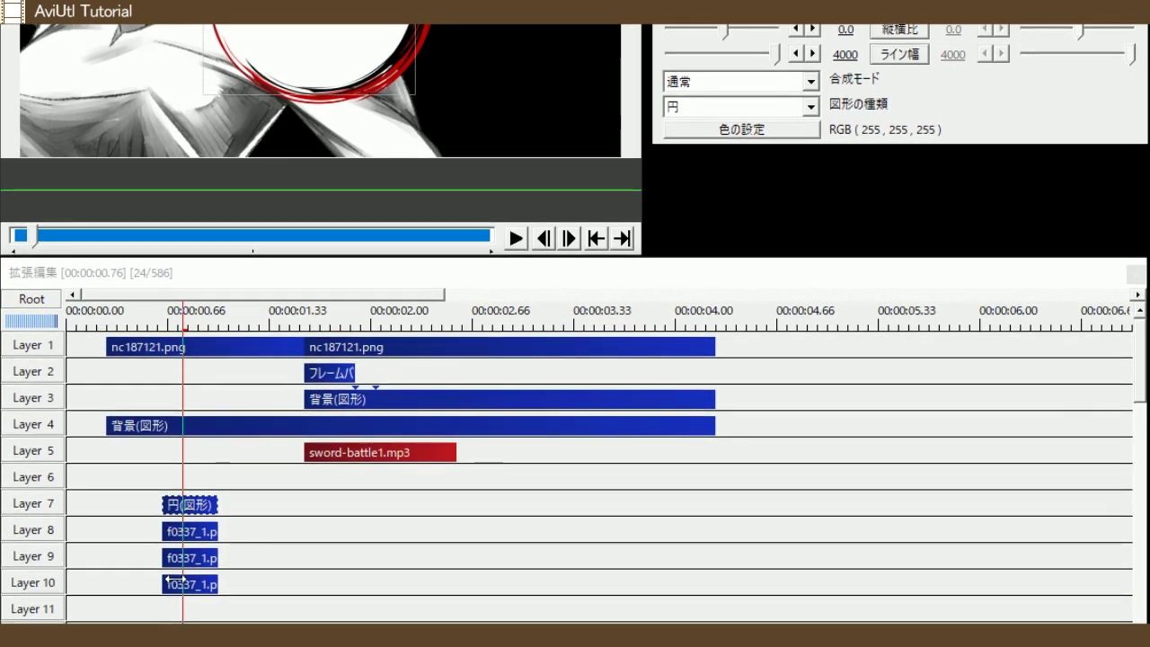
Rotate the white ring on Layer 10 counterclockwise
click(173, 581)
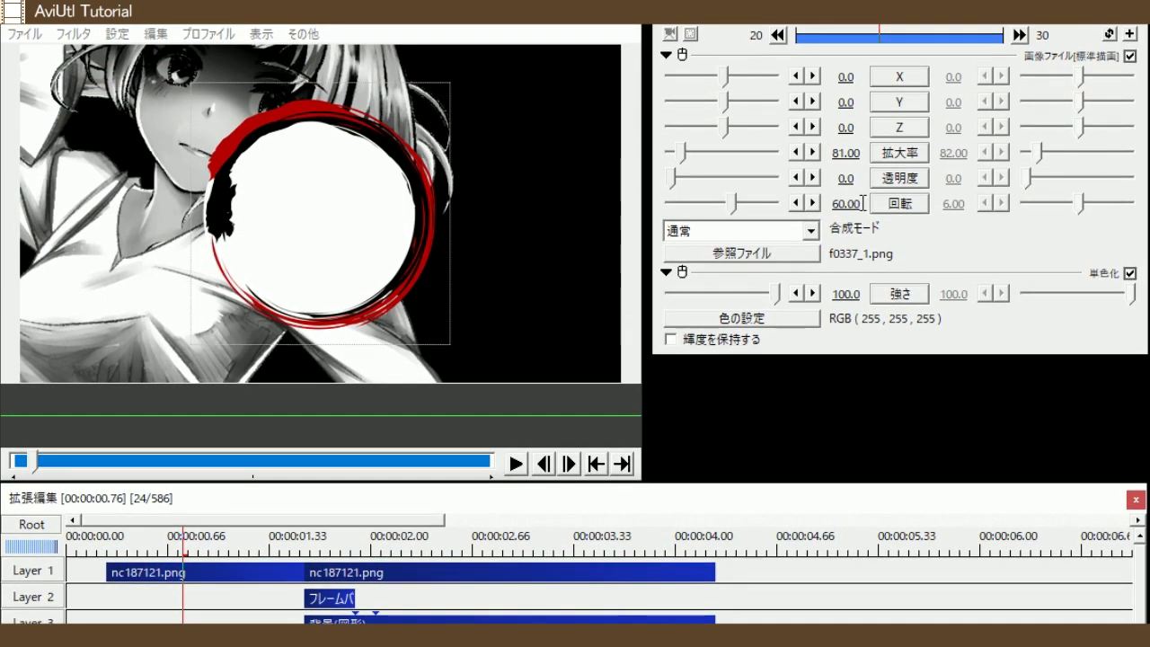
drag(862, 203, 815, 212)
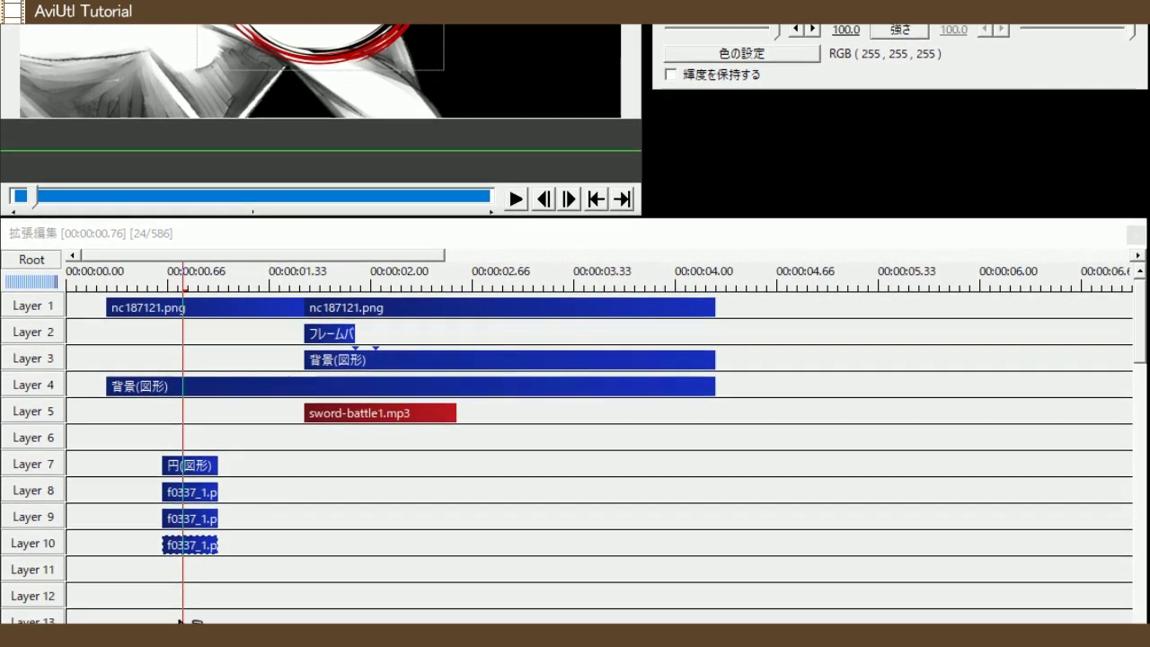
Add a text object (テキスト) on Layer 11 below the ring clips and enter the kanji 饂 as its text
right_click(167, 574)
mouse_move(331, 106)
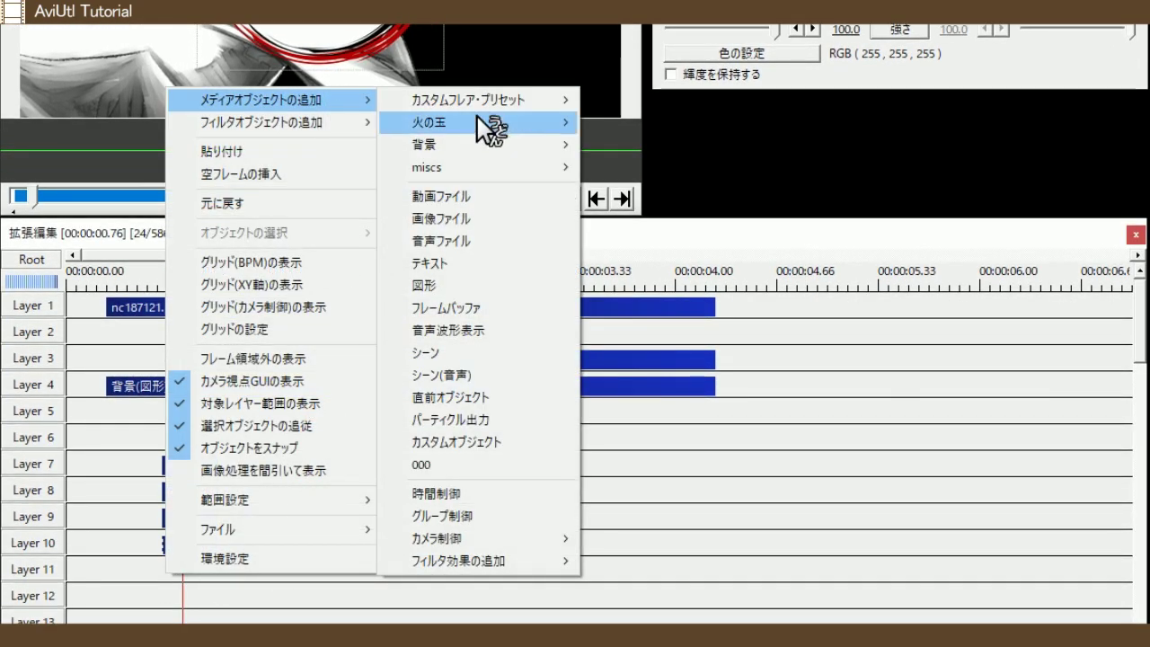
click(488, 264)
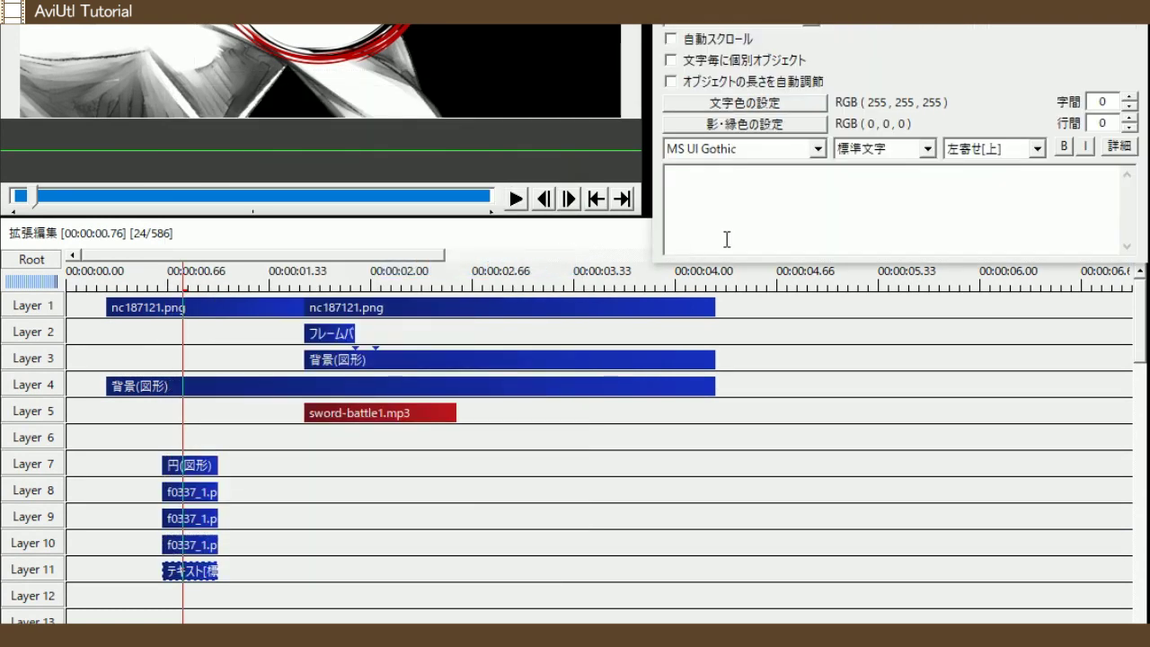
click(768, 184)
key(Zenkaku_Hankaku)
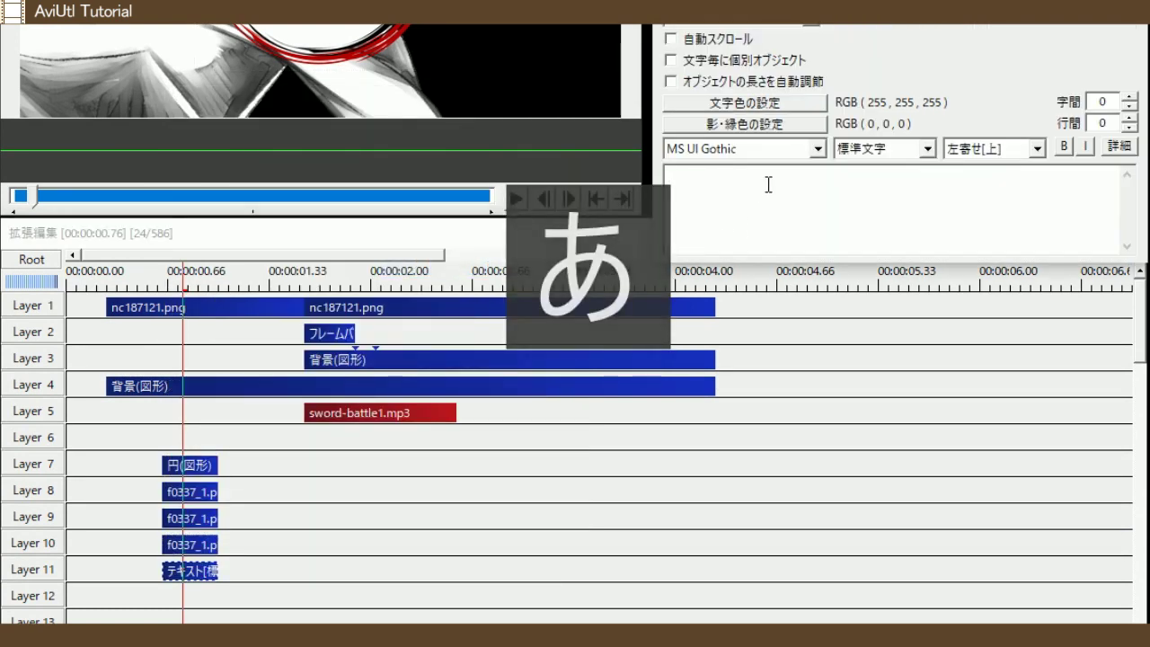
text(うどん)
key(space)
key(space)
key(Return)
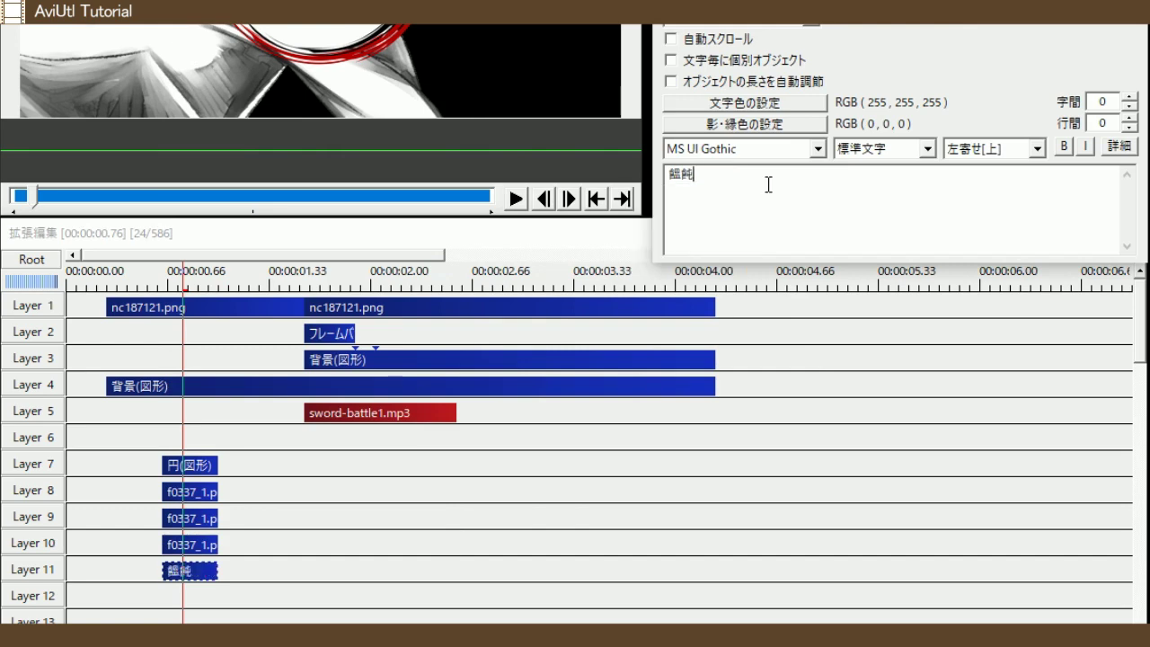
Set the kanji text's font to 漢字タイポス415 Std R
click(819, 148)
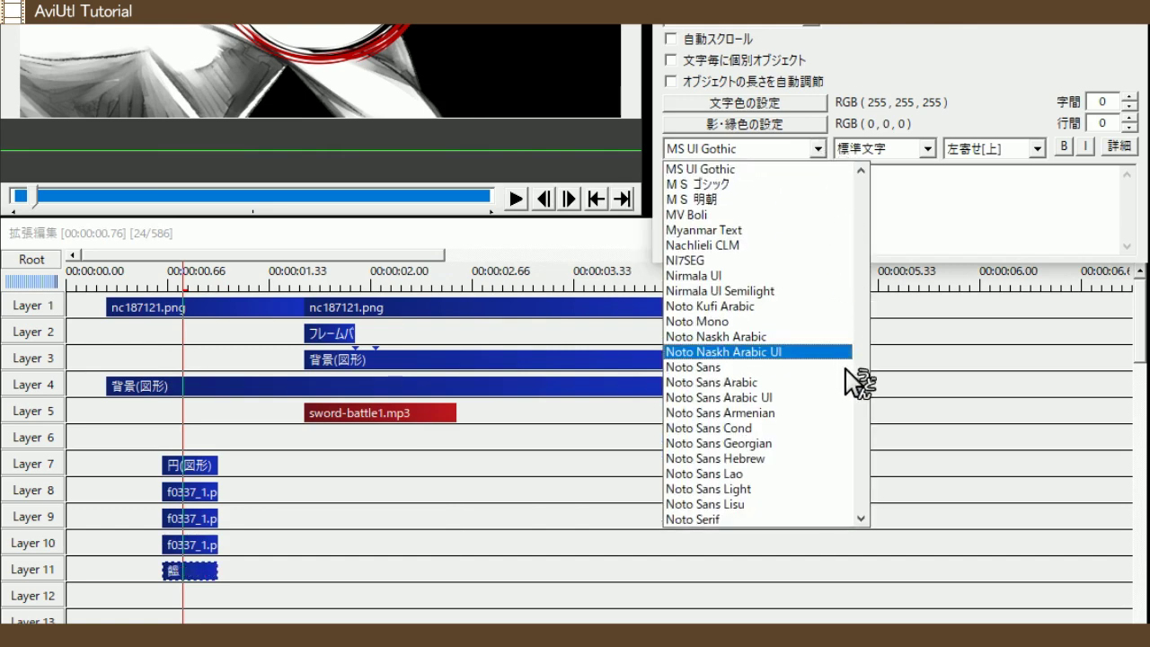
drag(865, 381, 858, 481)
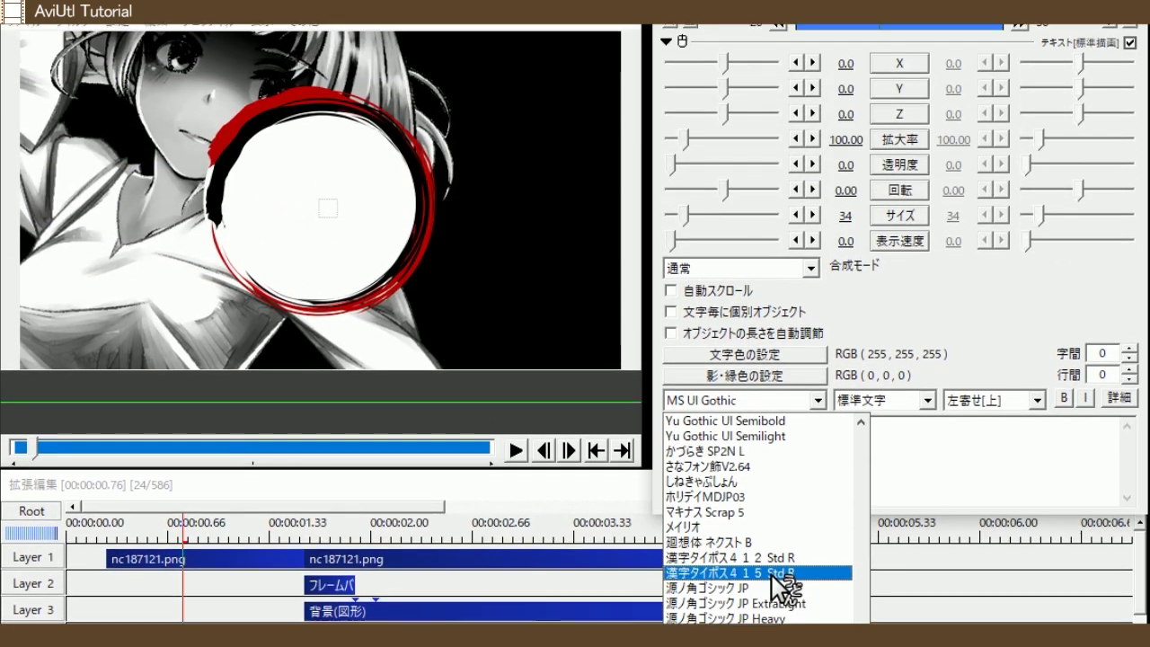
click(780, 321)
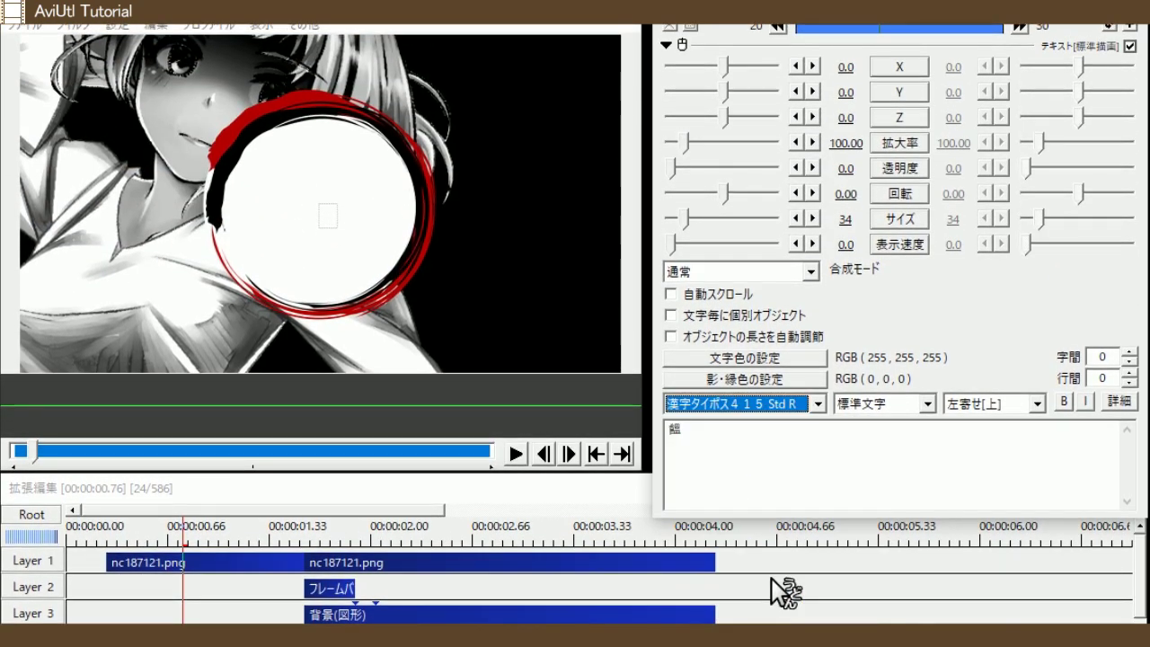
Colour the kanji text black, RGB (0, 0, 0), and enlarge it with the scale (拡大率) at 80 and size (サイズ) about 208
click(797, 362)
double_click(655, 338)
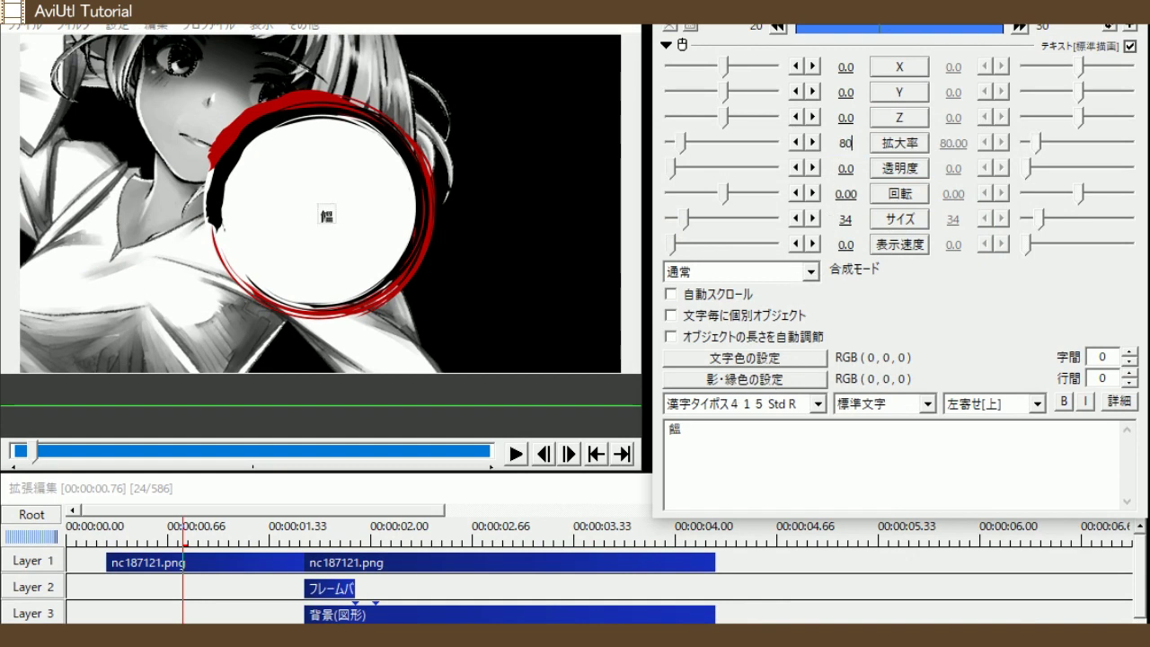
drag(871, 219, 1015, 219)
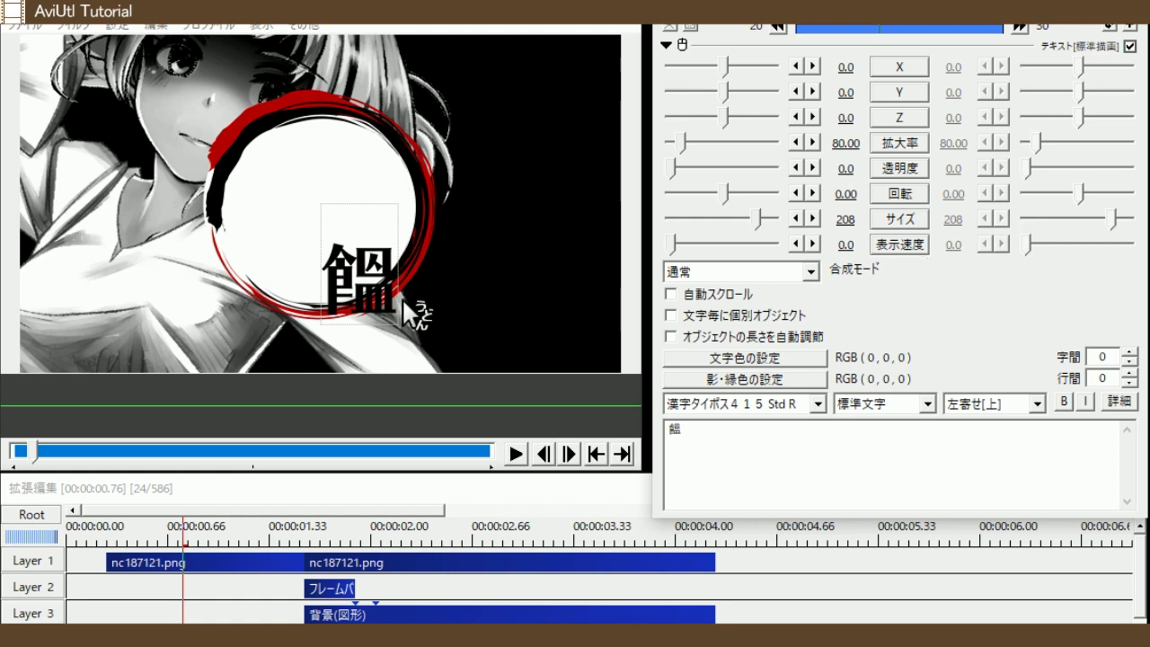
Give the 饂 text a white 縁取り outline, RGB (255, 255, 255), and place it at size 231 over the ring's left edge, X -318, Y -139
drag(402, 297, 236, 253)
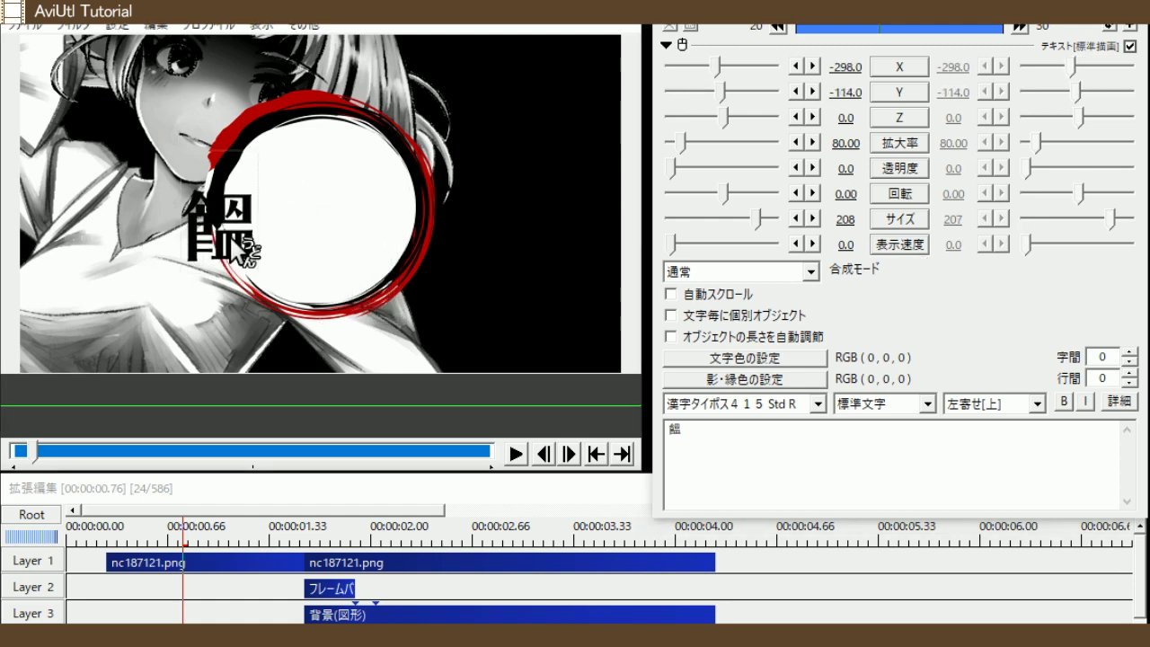
right_click(907, 280)
mouse_move(1111, 288)
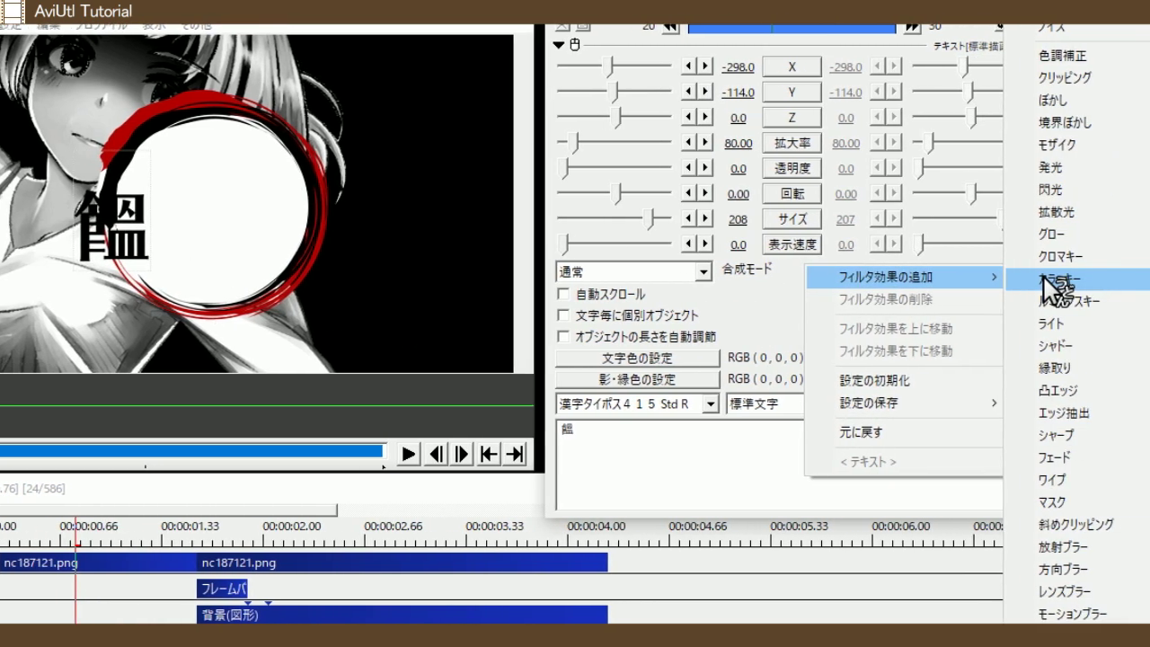
click(1051, 364)
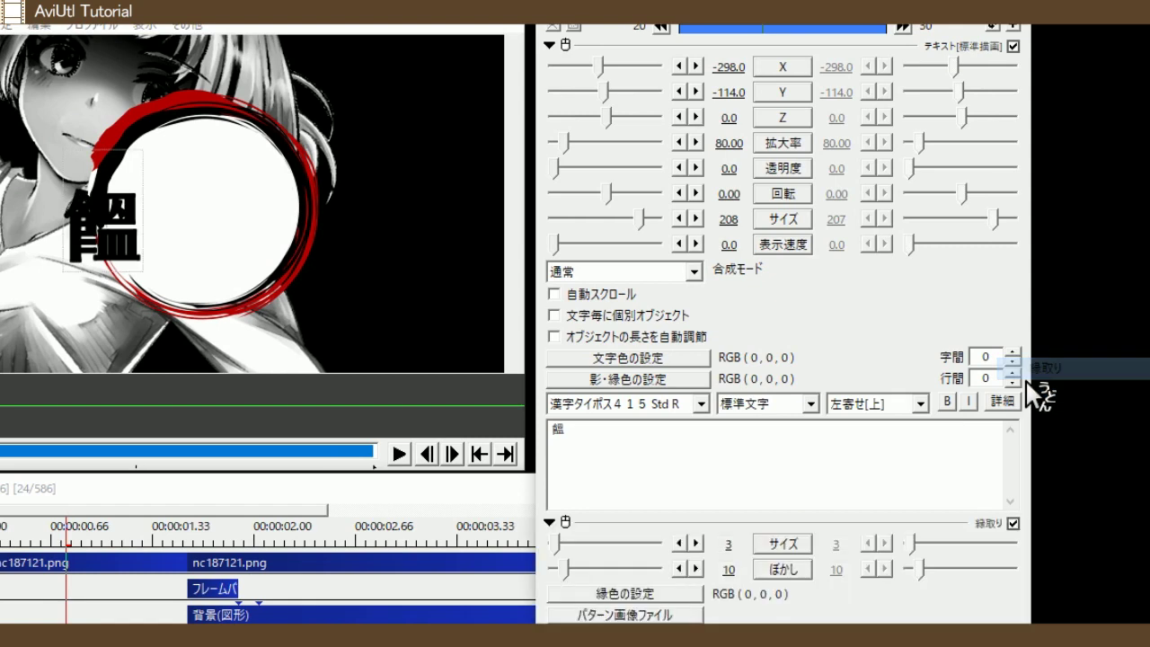
click(670, 598)
double_click(539, 418)
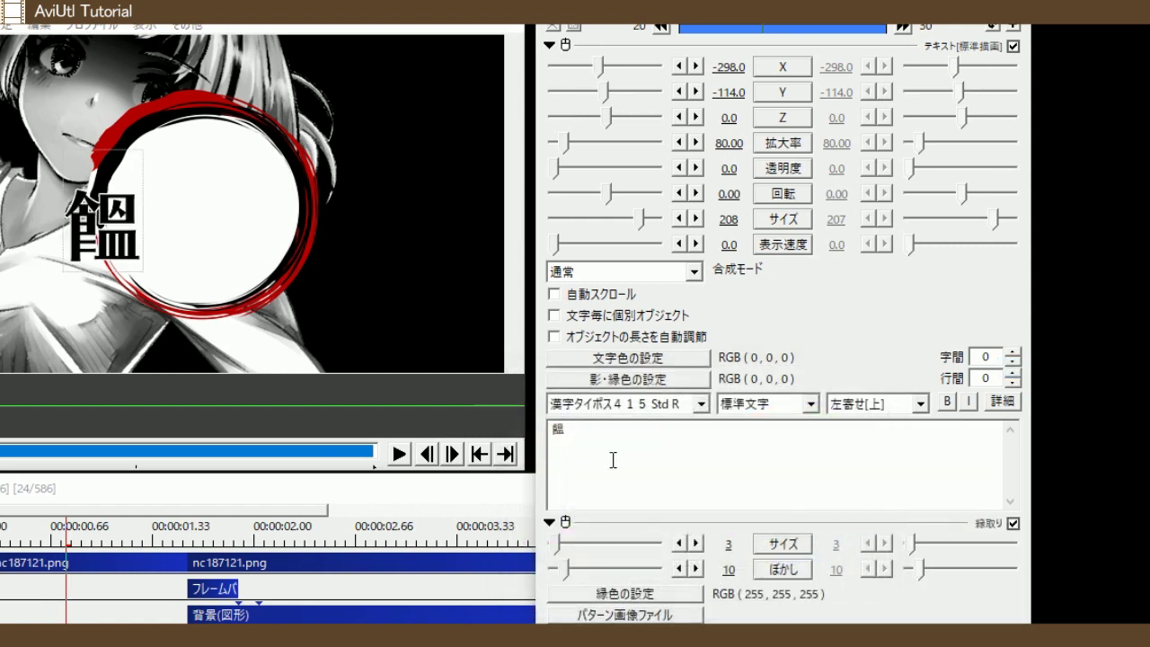
drag(726, 216, 746, 216)
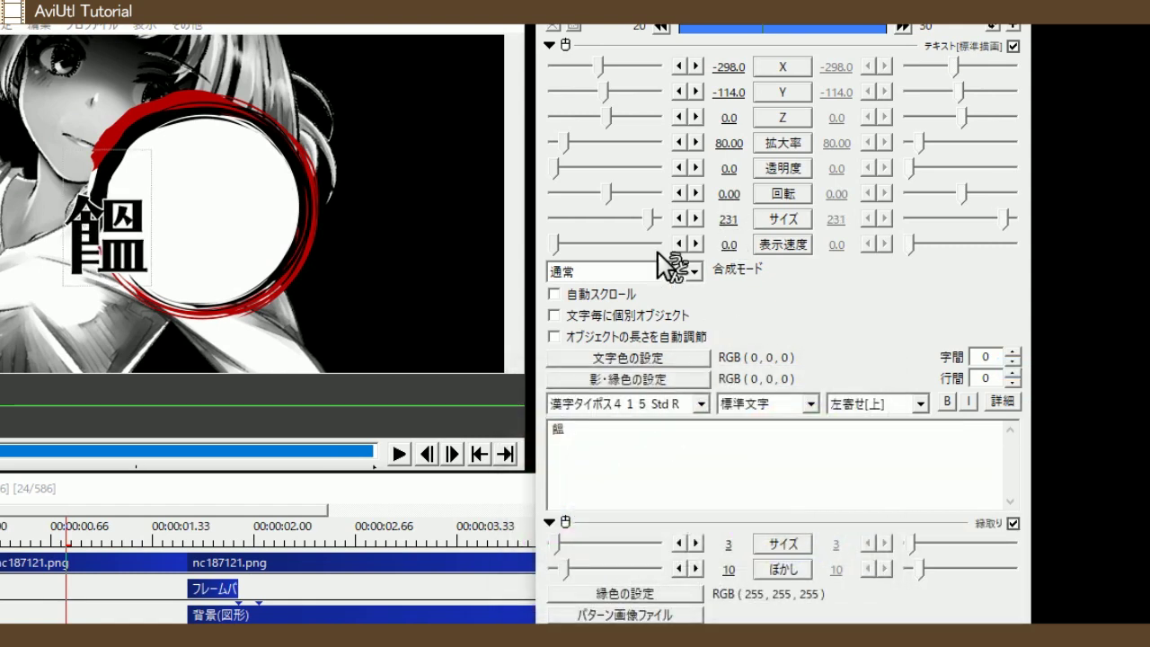
drag(115, 247, 99, 231)
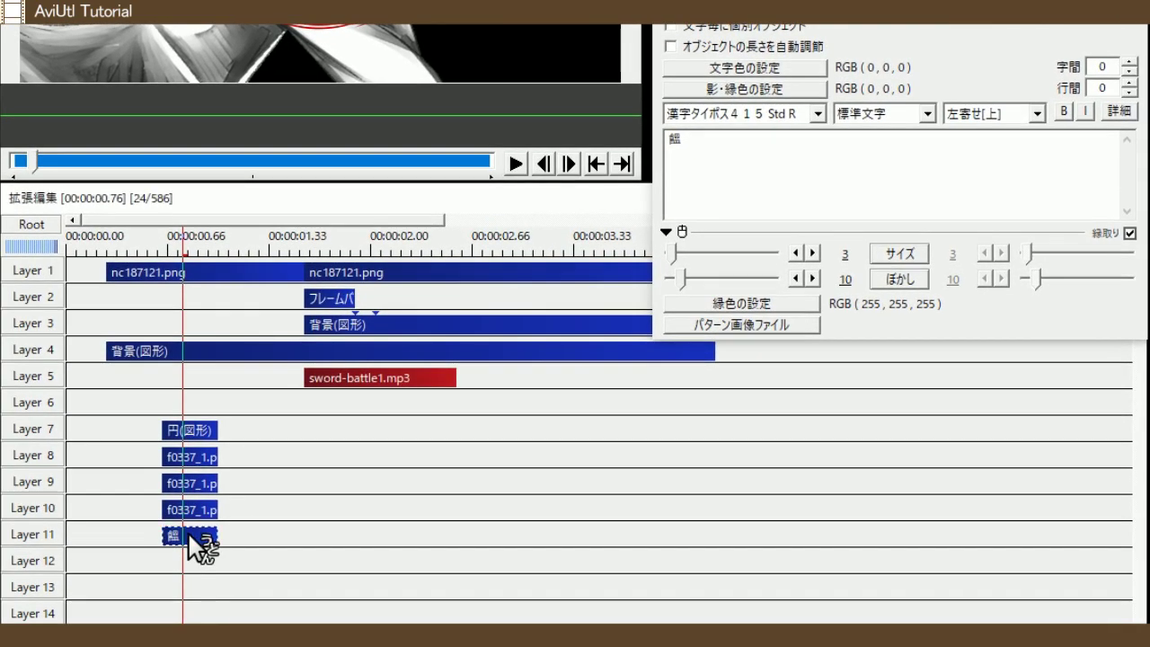
Copy the 饂 text onto Layer 12 and change the copy's text to 飩
right_click(188, 531)
right_click(171, 561)
click(272, 135)
drag(777, 163, 522, 134)
text(udon)
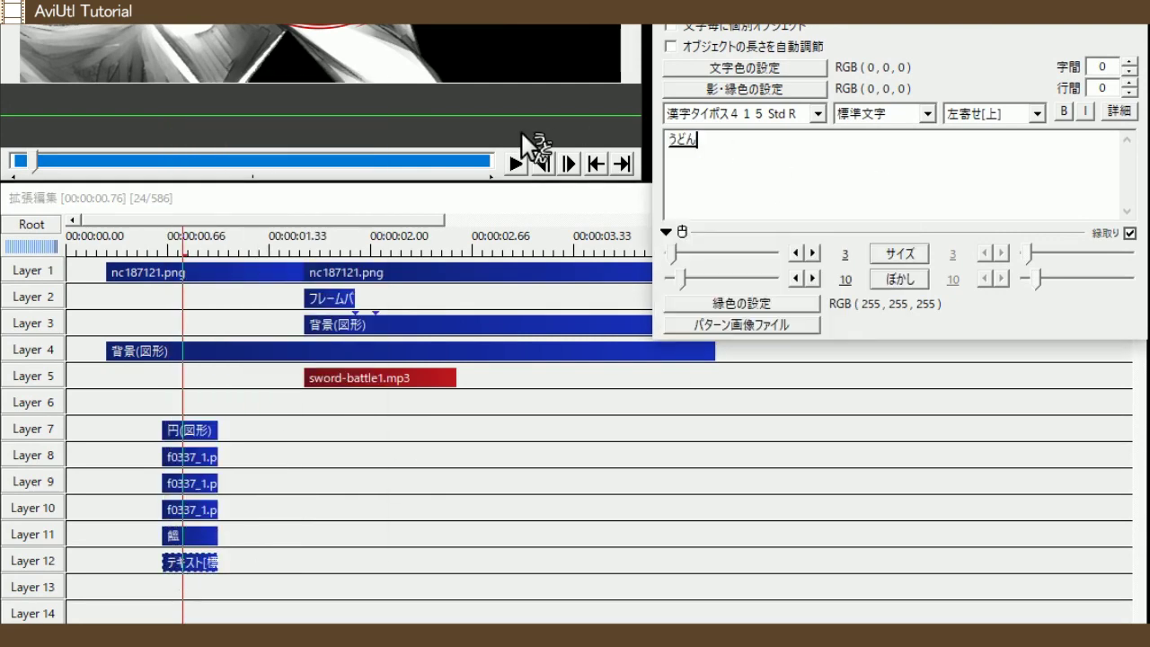
key(space)
key(Return)
key(BackSpace)
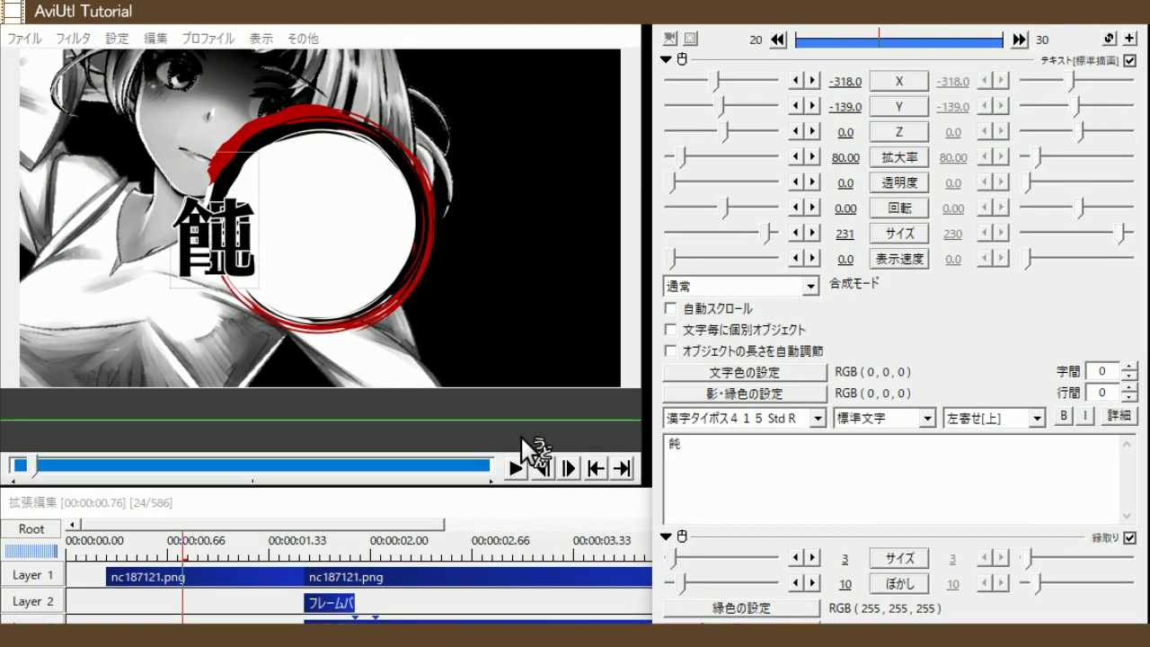
Reduce the 飩 text to size 174 and place it directly to the right of 饂 inside the ring
drag(843, 82, 943, 85)
drag(863, 236, 813, 250)
drag(261, 225, 280, 243)
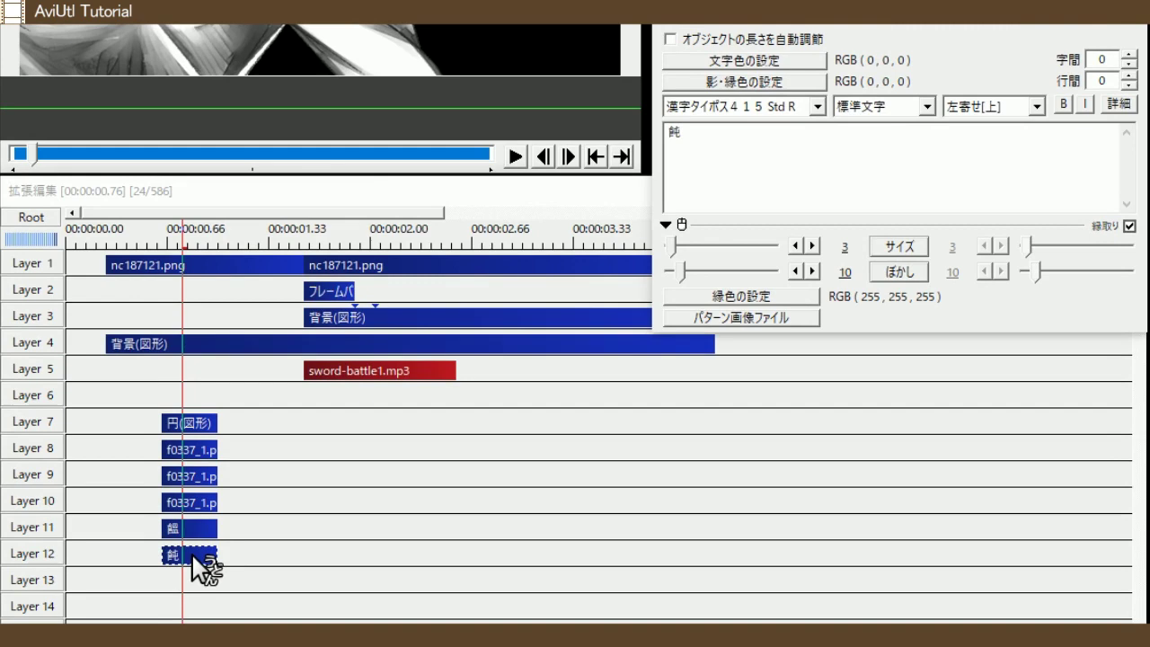
Paste the 饂 text on Layer 13 as の at size 93, placed just to the right of 飩
right_click(165, 581)
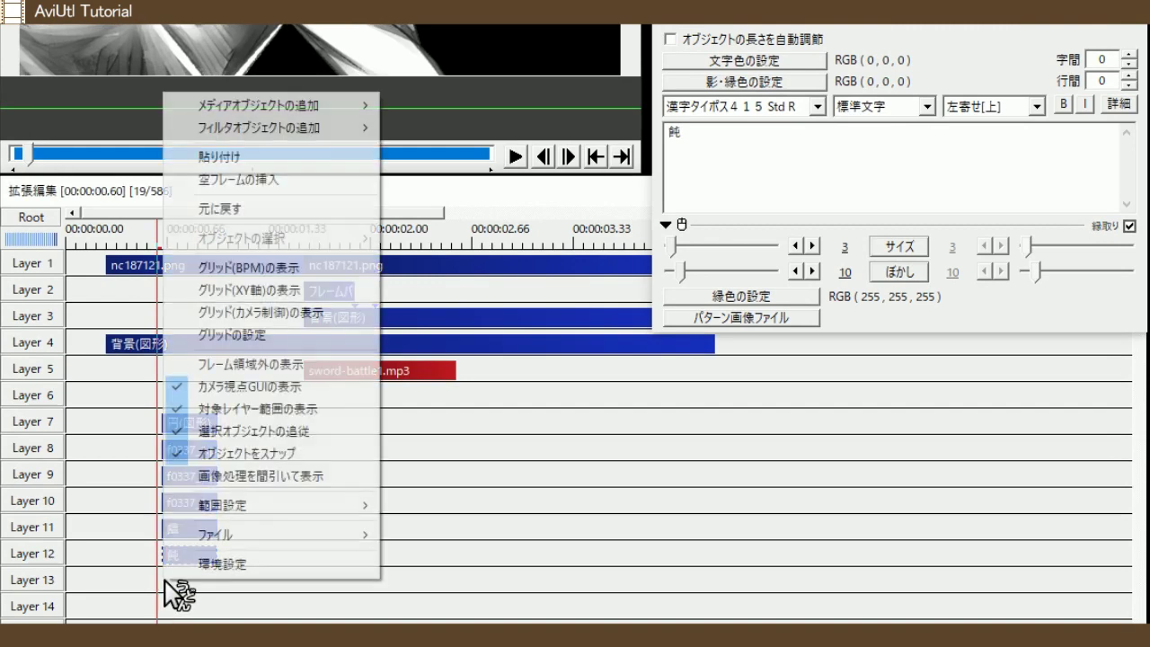
click(229, 157)
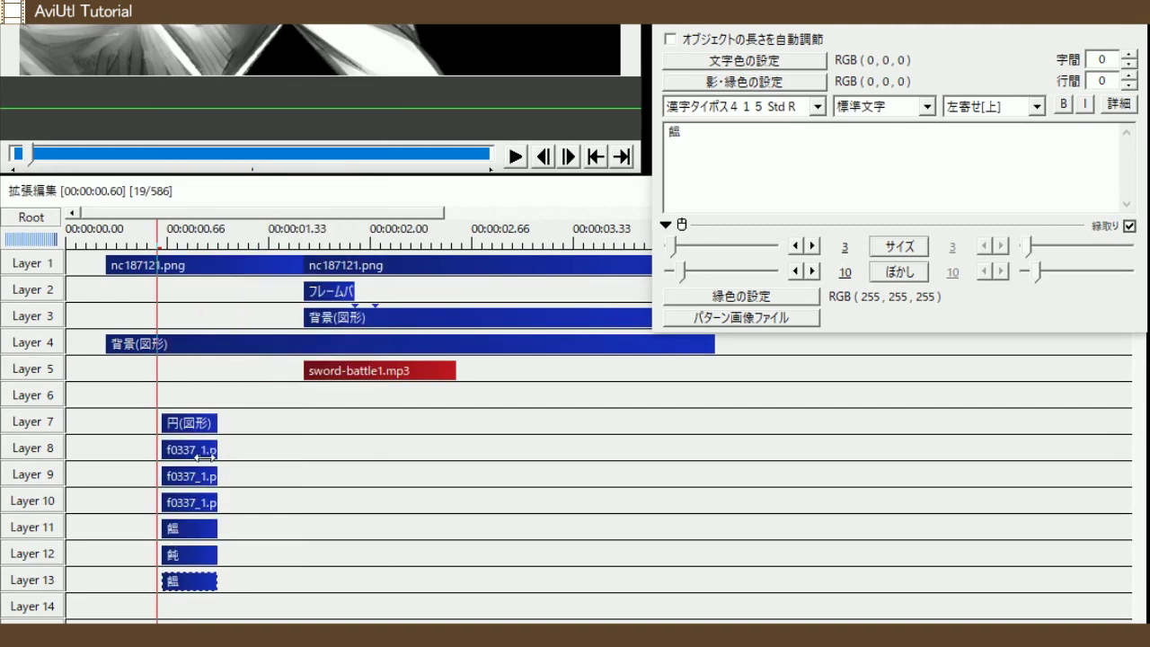
click(183, 616)
drag(738, 155, 624, 148)
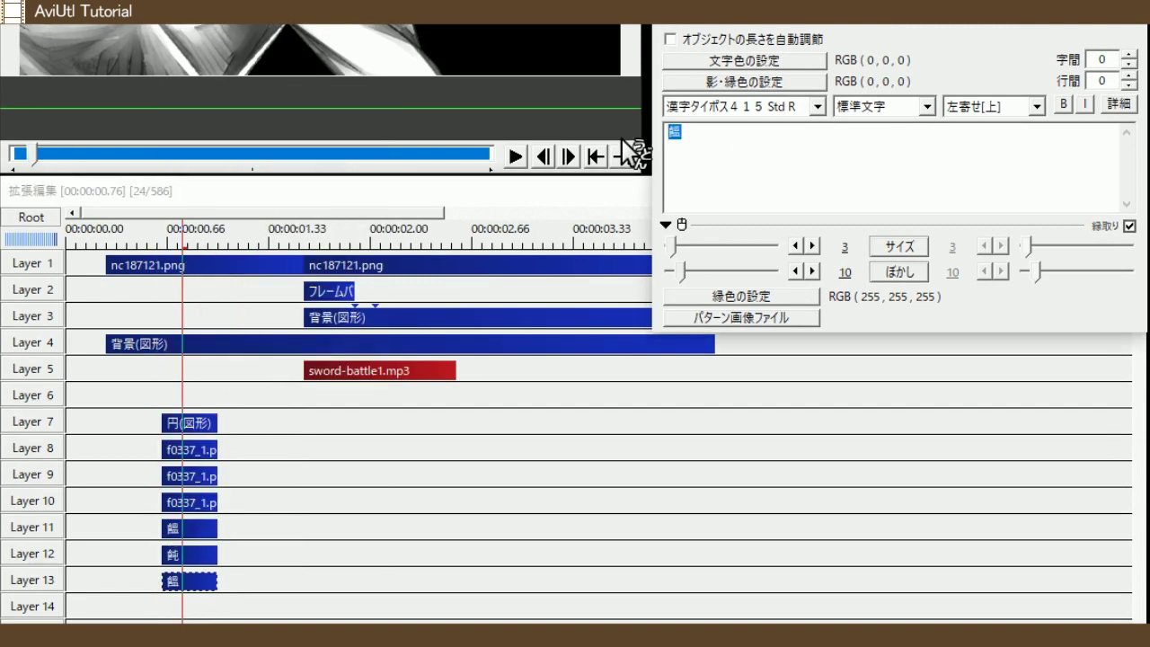
text(の)
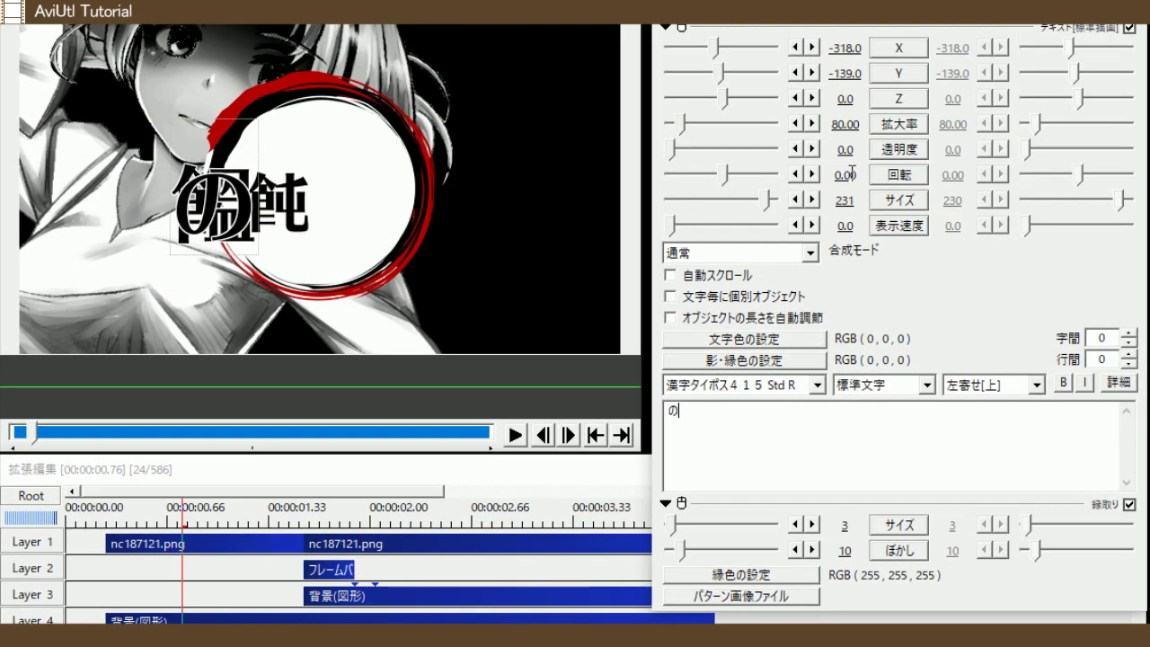
drag(851, 198, 728, 197)
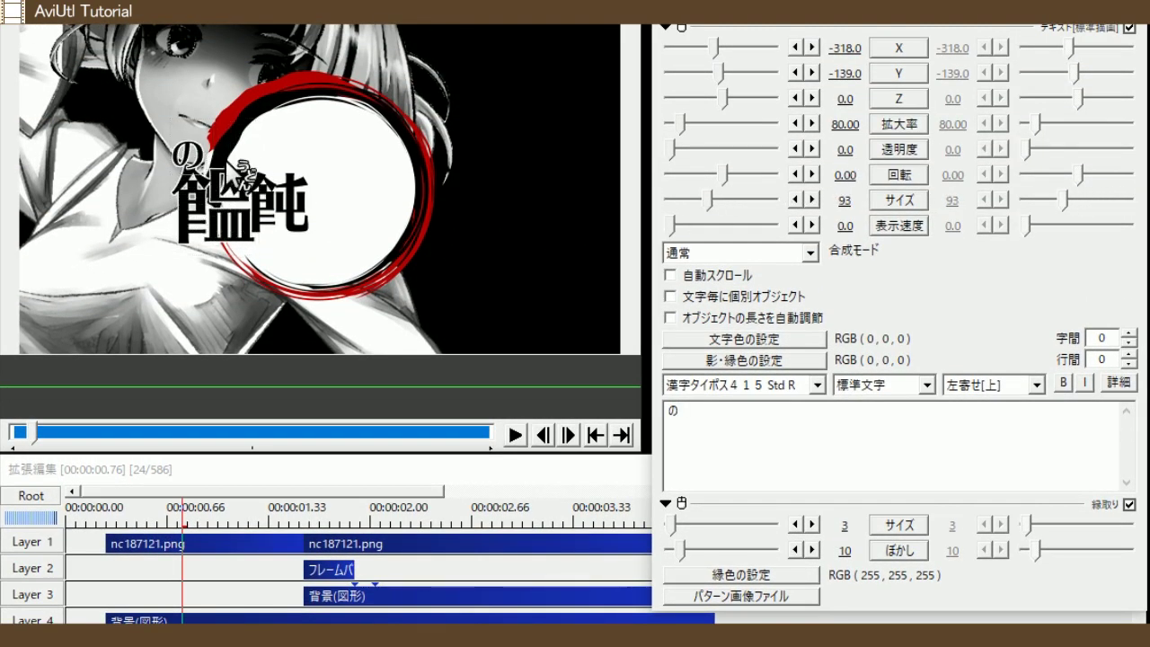
drag(200, 160, 335, 205)
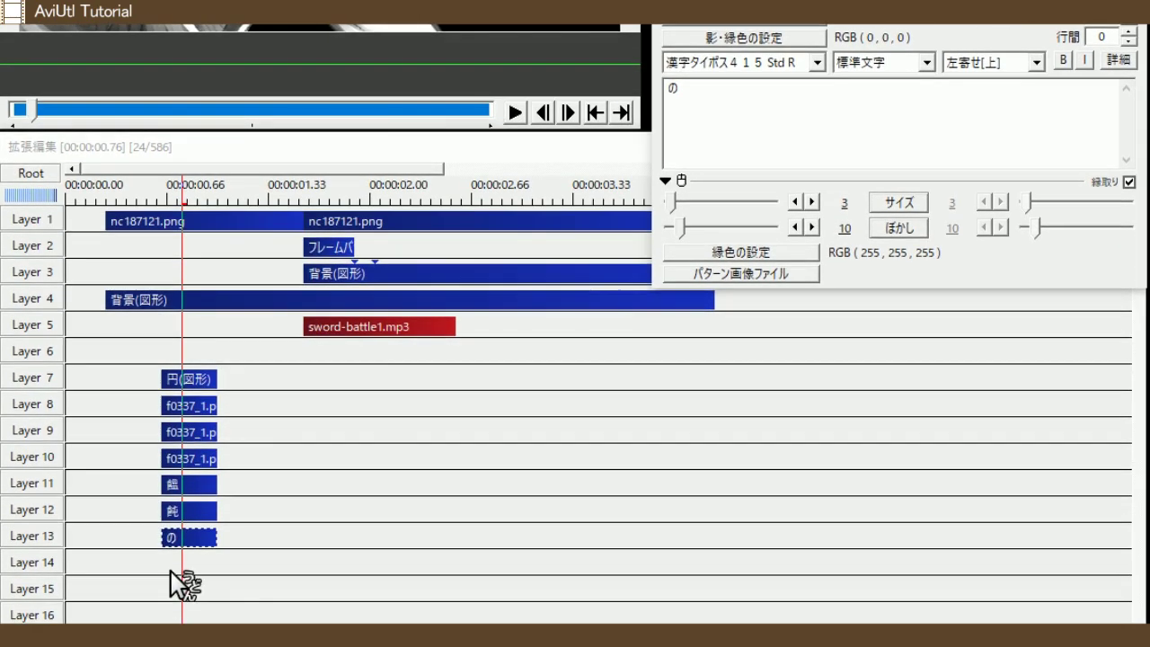
Paste the 饂 text on Layer 14, change it to 力, and place it to the right of の at X 17, Y -174
right_click(166, 572)
click(278, 159)
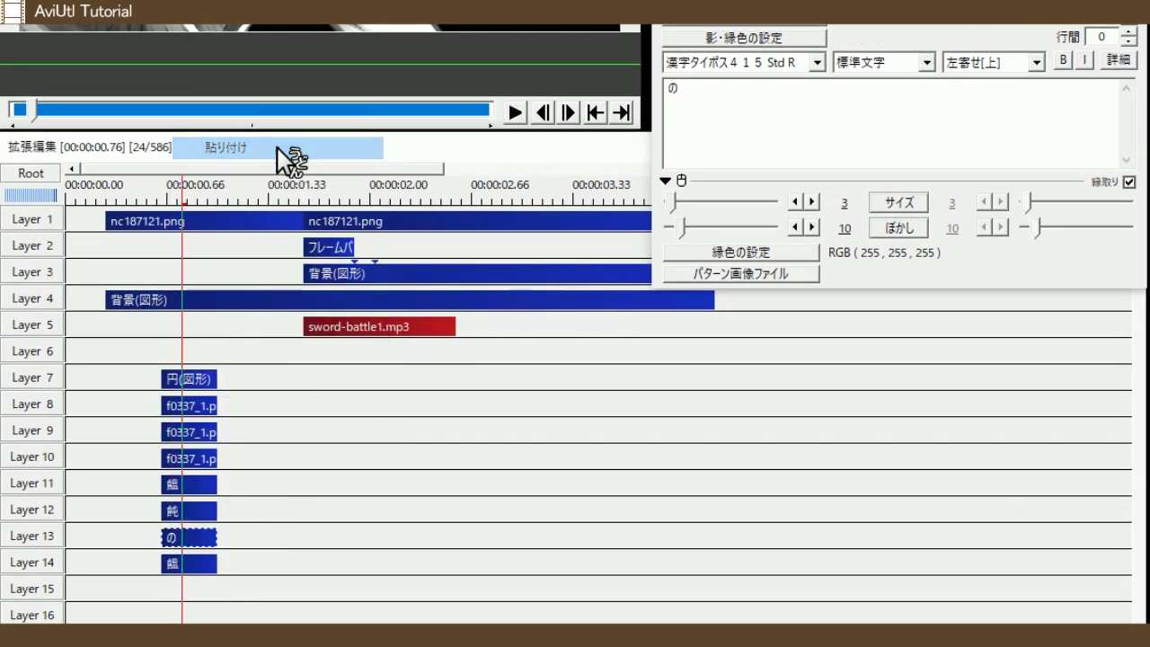
drag(775, 152, 584, 94)
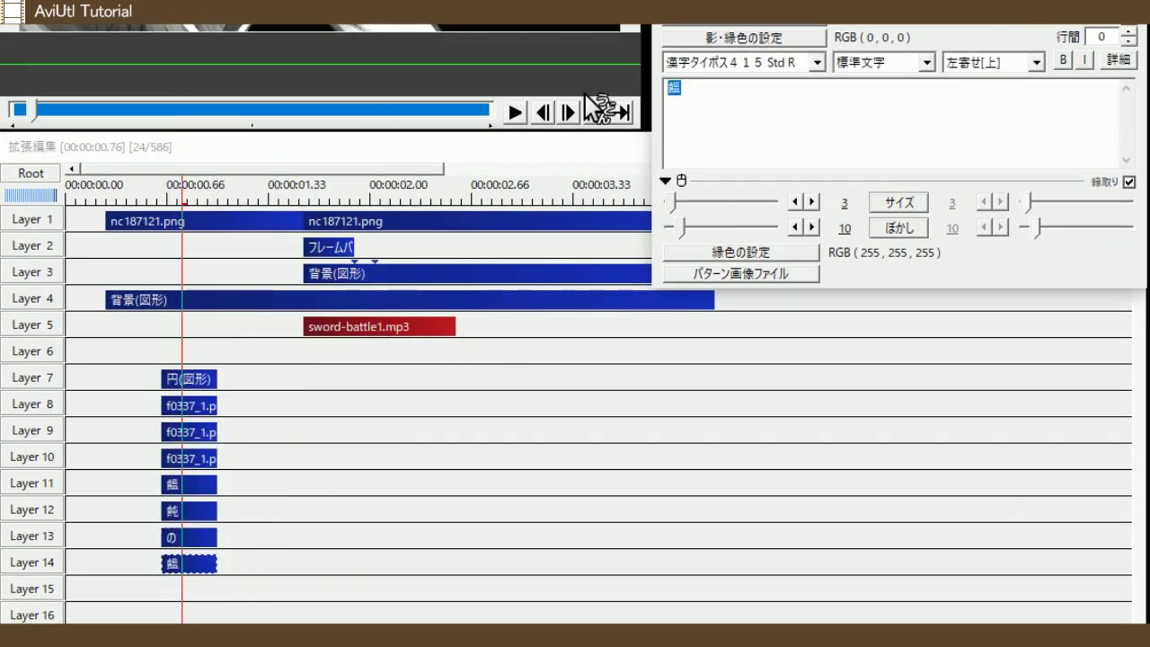
text(chikara)
key(space)
key(Return)
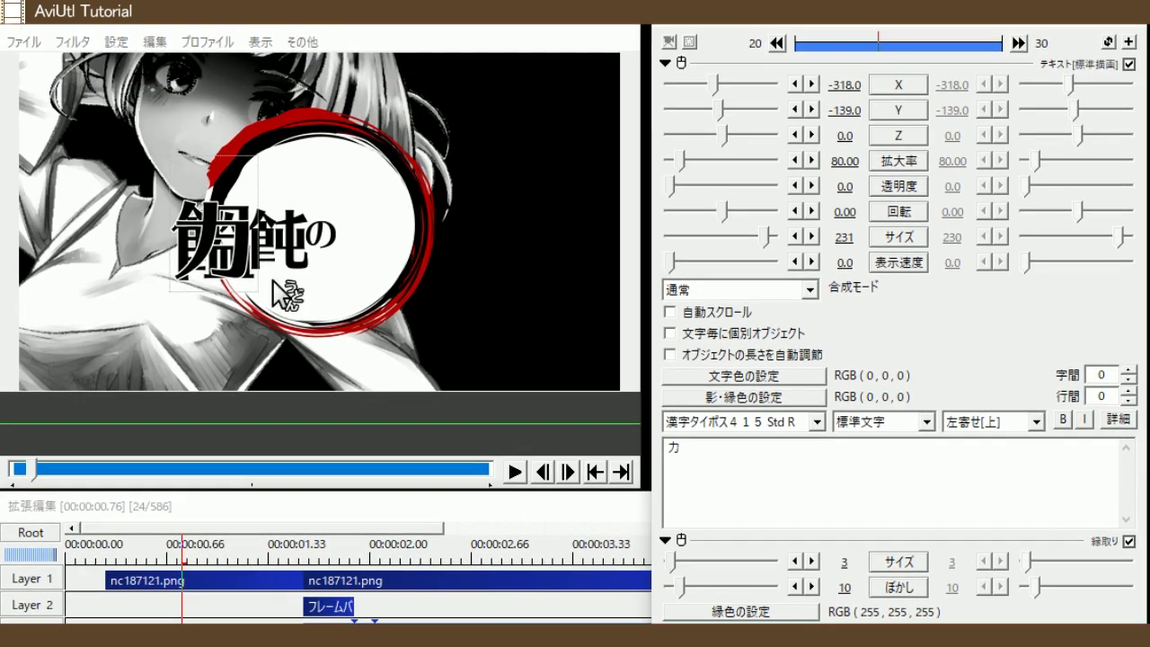
drag(224, 257, 382, 241)
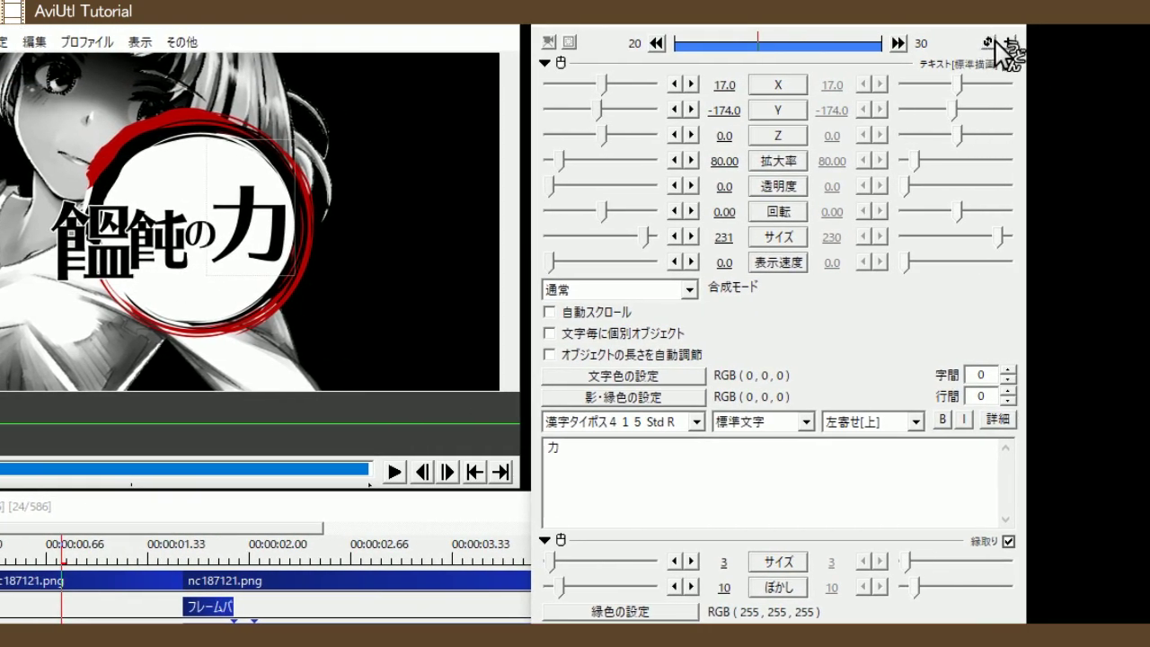
Switch the 力 text to 拡張描画 and make it narrower and taller with 縦横比 19 and size 293, shifted up to Y -215
click(997, 41)
click(1058, 255)
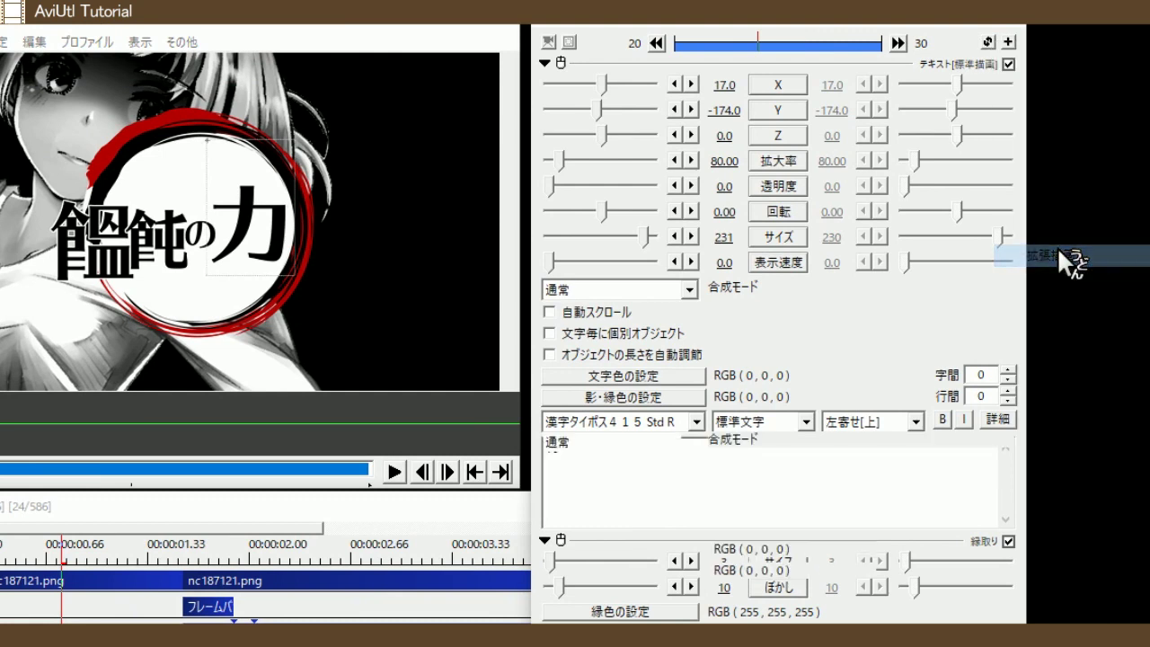
drag(727, 208, 742, 208)
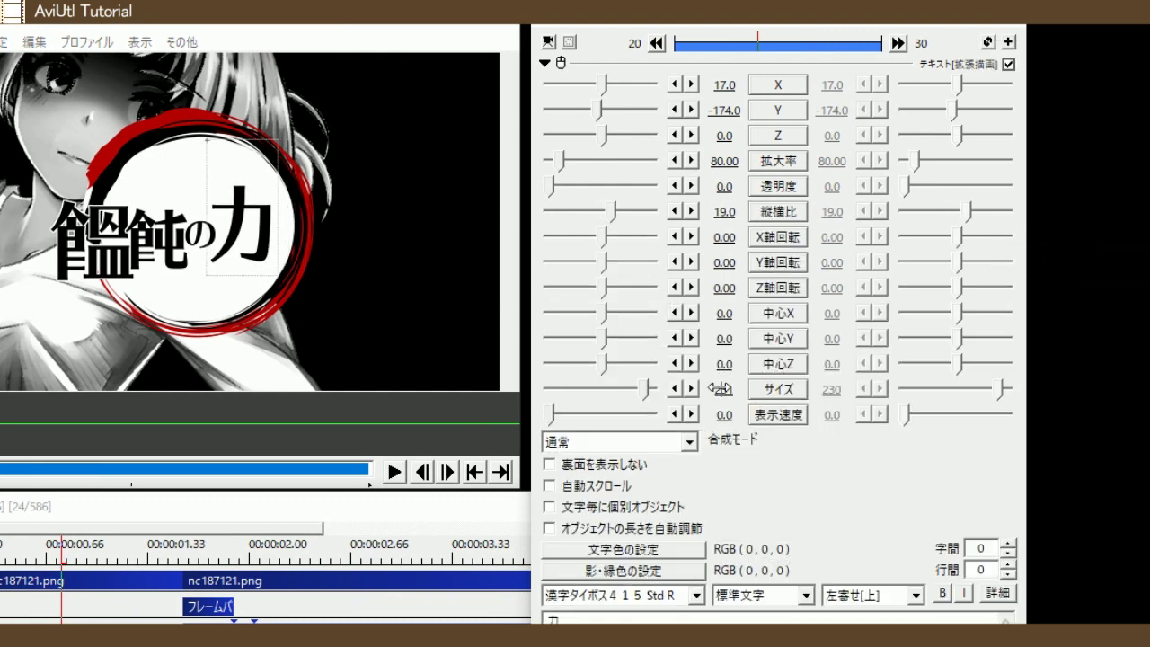
drag(722, 389, 778, 388)
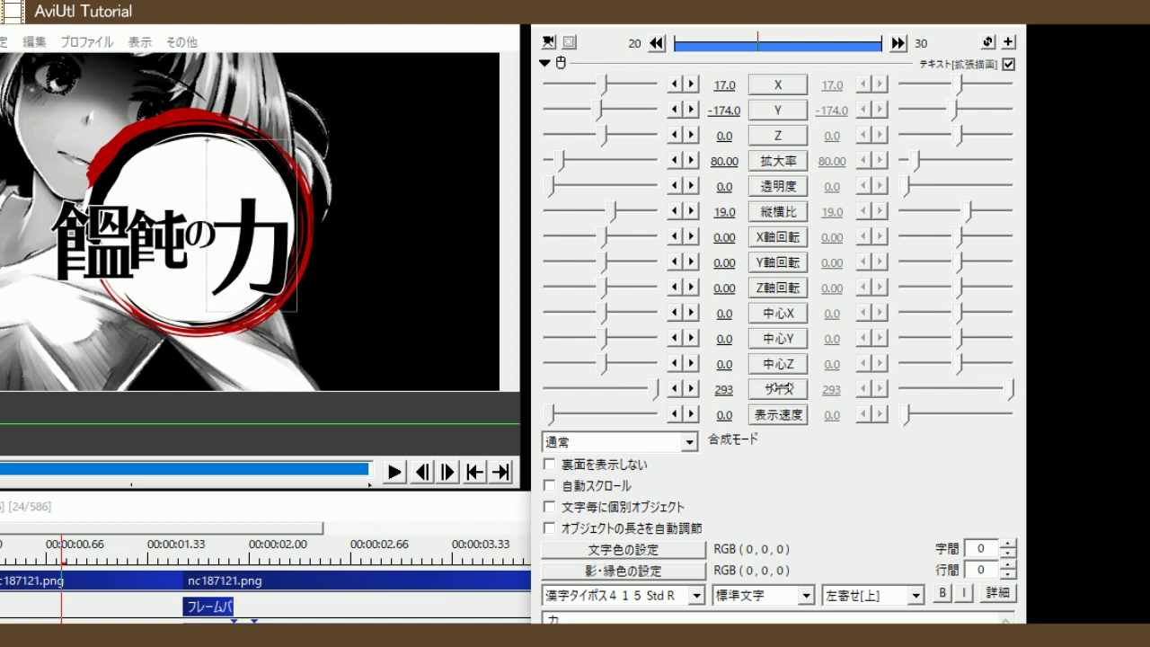
drag(280, 283, 256, 232)
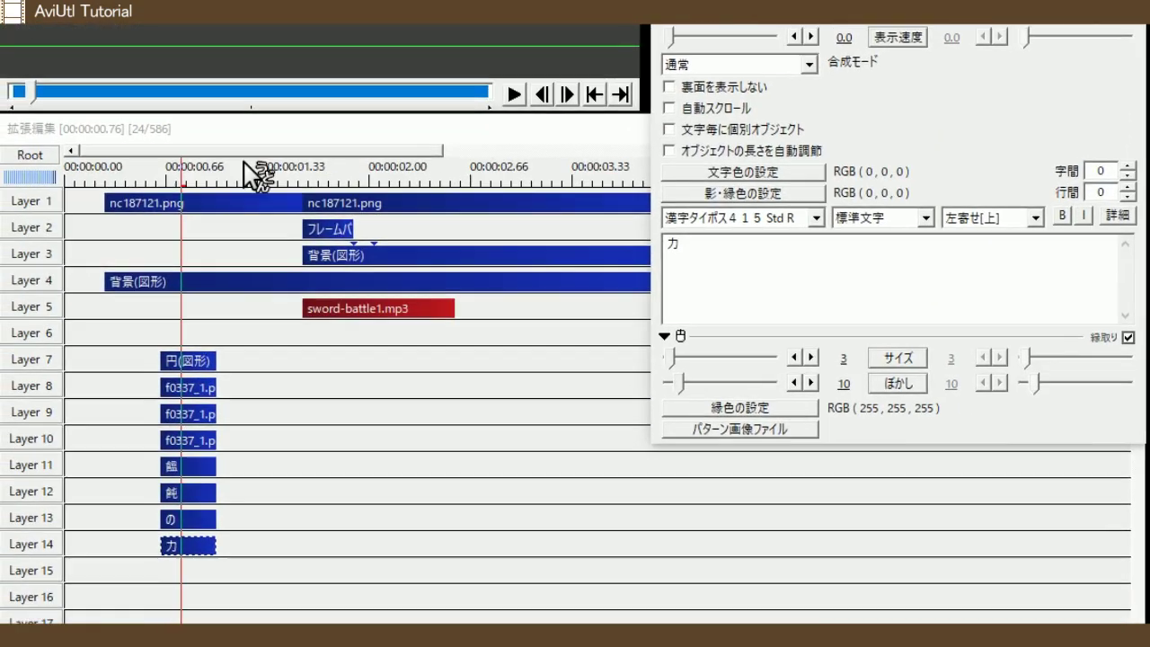
Nudge the の and 飩 characters slightly to the right to even out the title's spacing
click(186, 519)
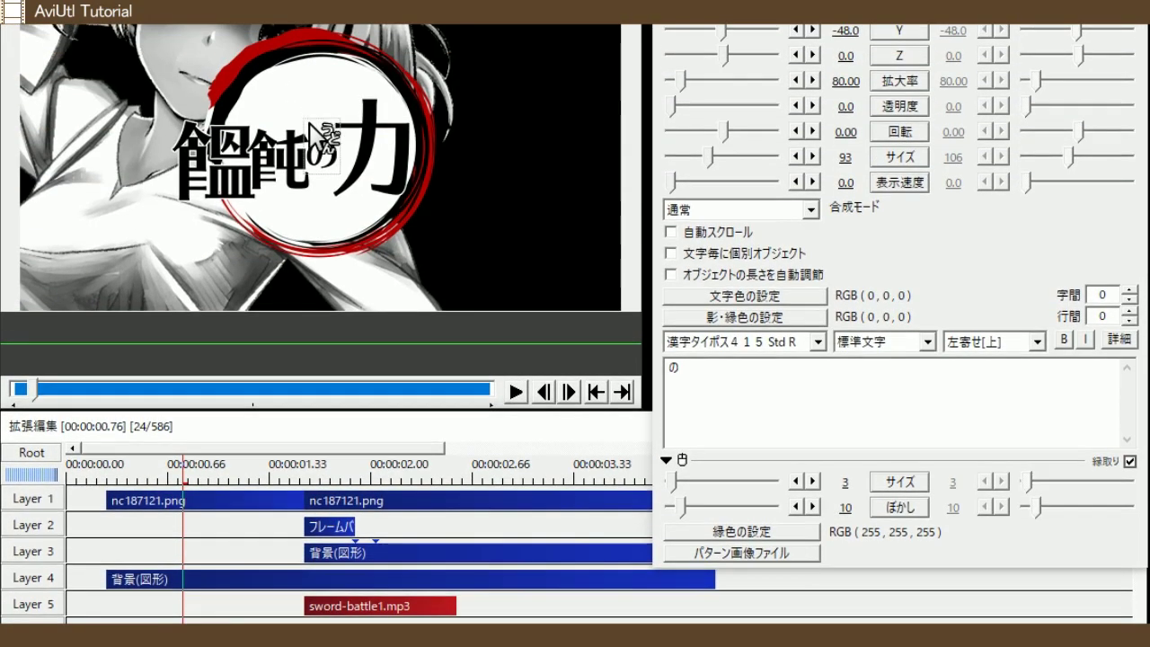
drag(326, 161, 335, 158)
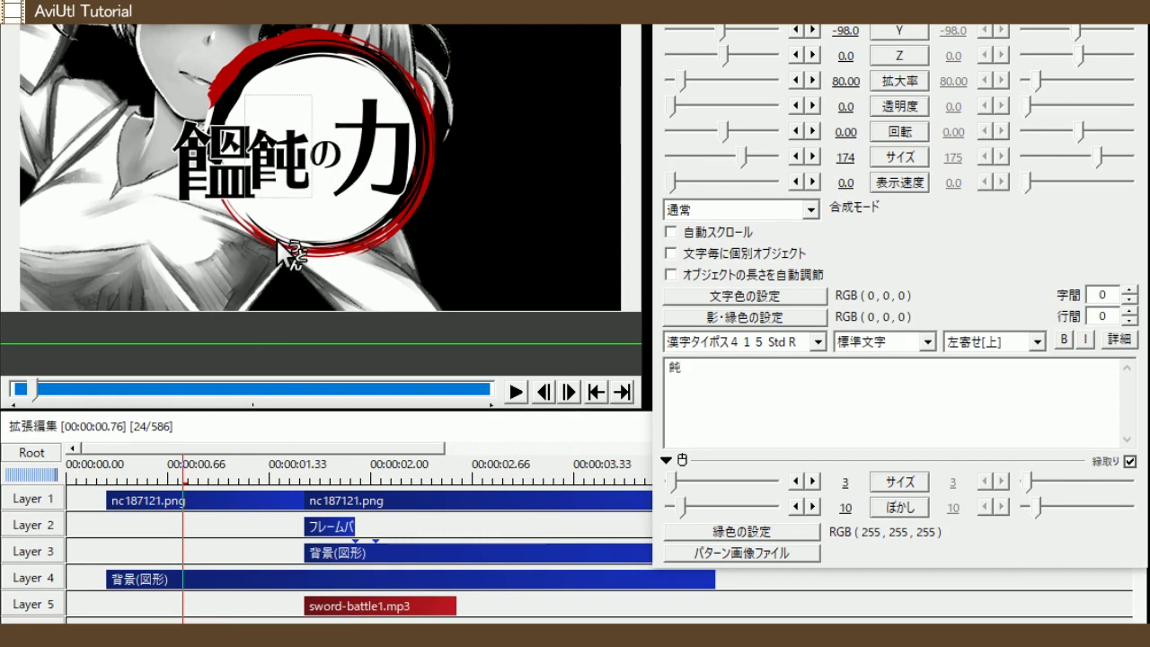
click(292, 178)
drag(285, 167, 282, 168)
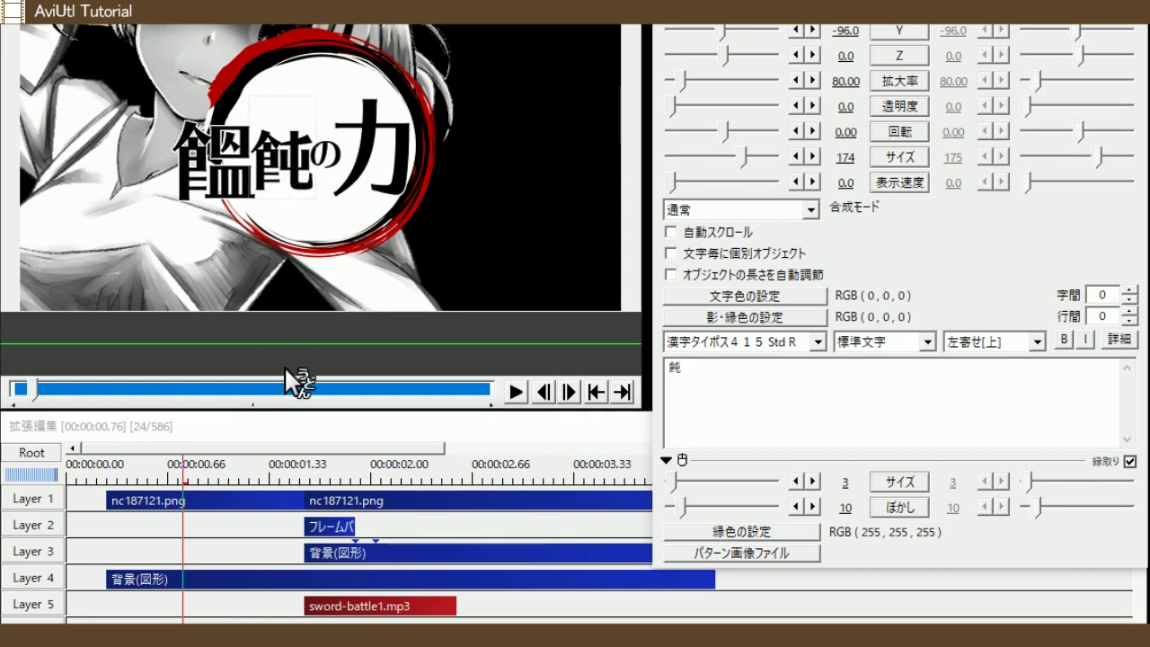
Enlarge the 力 text to size 303 and shift it slightly left, closer to の
click(372, 148)
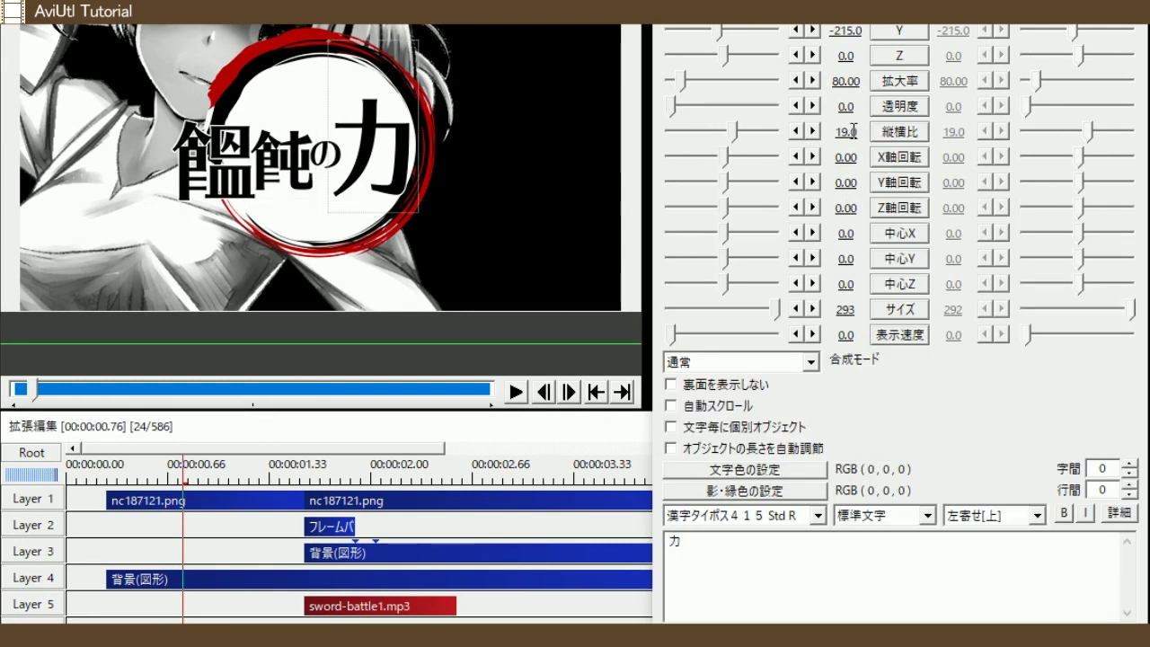
drag(834, 308, 838, 309)
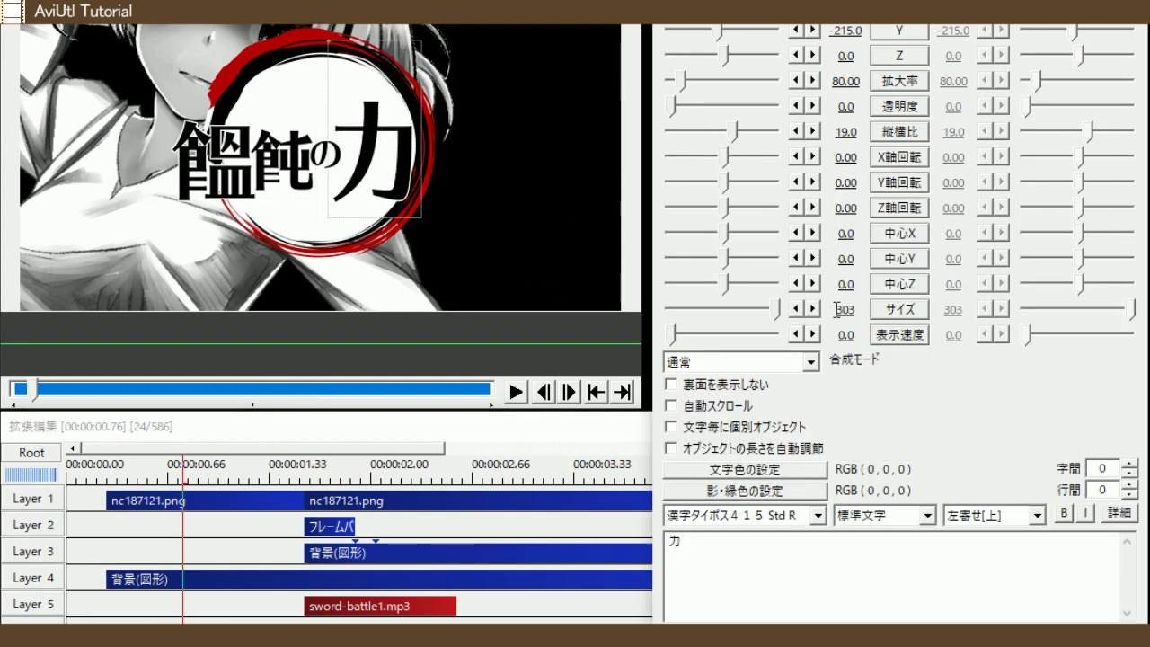
drag(373, 166, 364, 171)
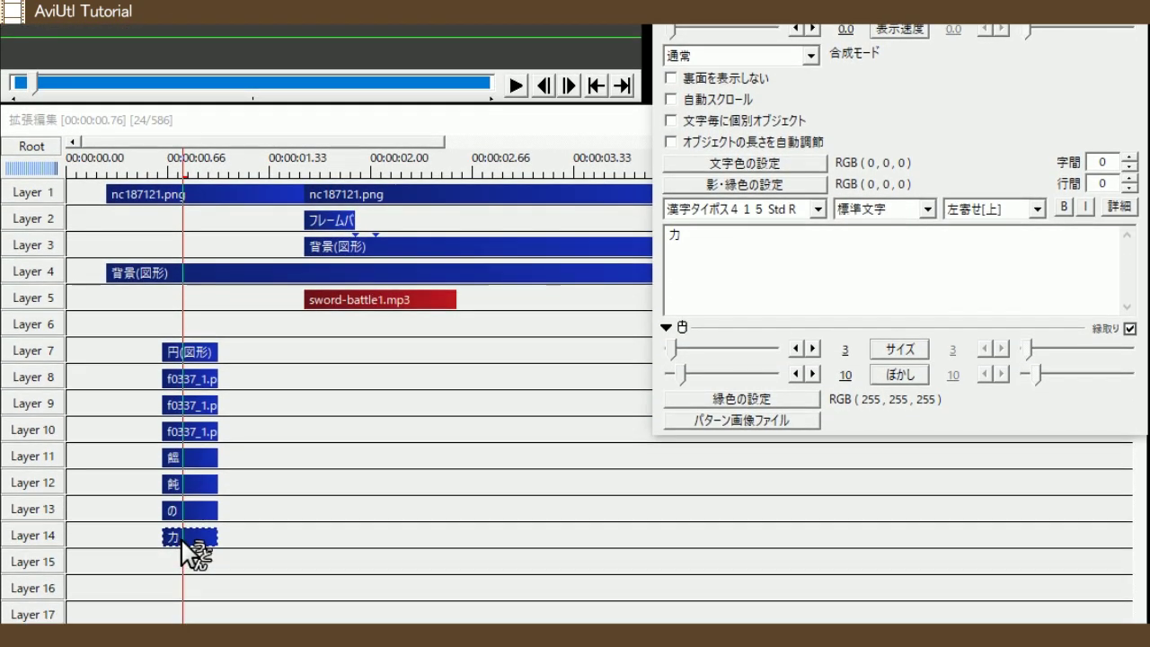
Paste the 饂 text on Layer 15 and change the copy's text to おもちおいしい
right_click(180, 555)
click(235, 136)
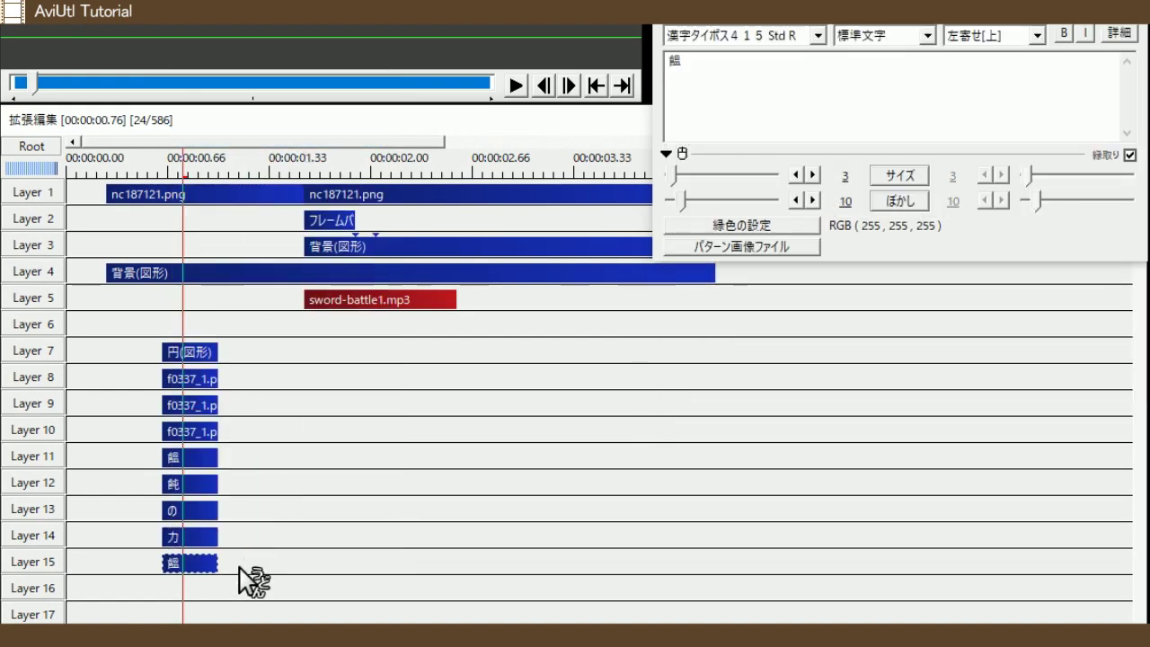
drag(685, 61, 634, 69)
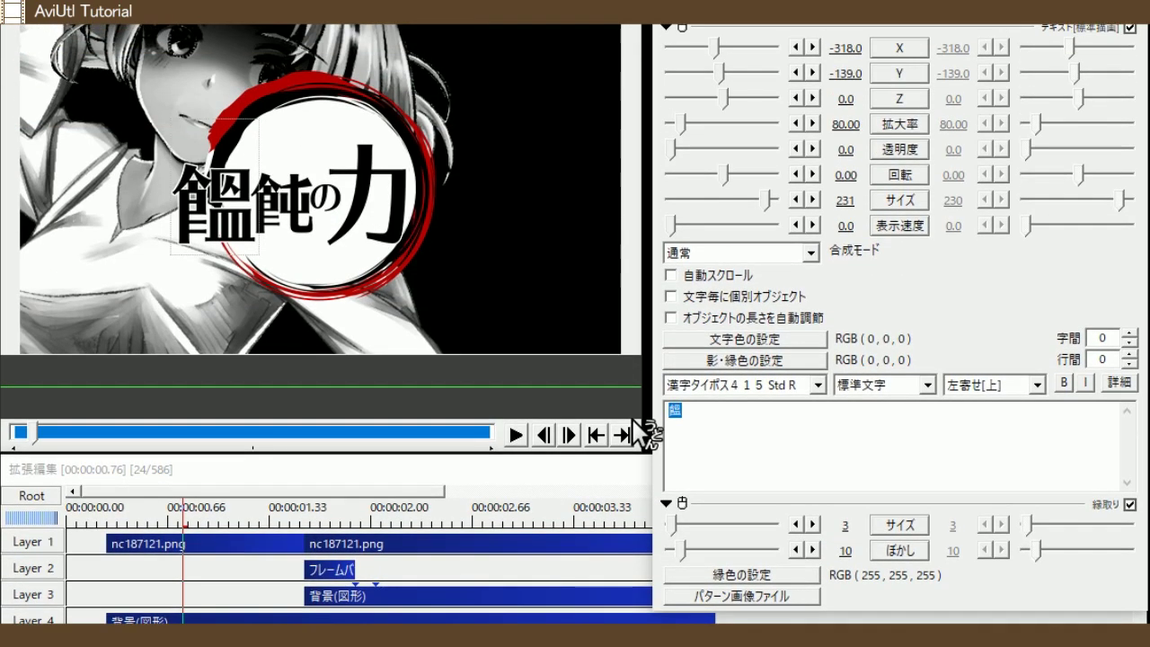
text(おもtioisii)
key(Return)
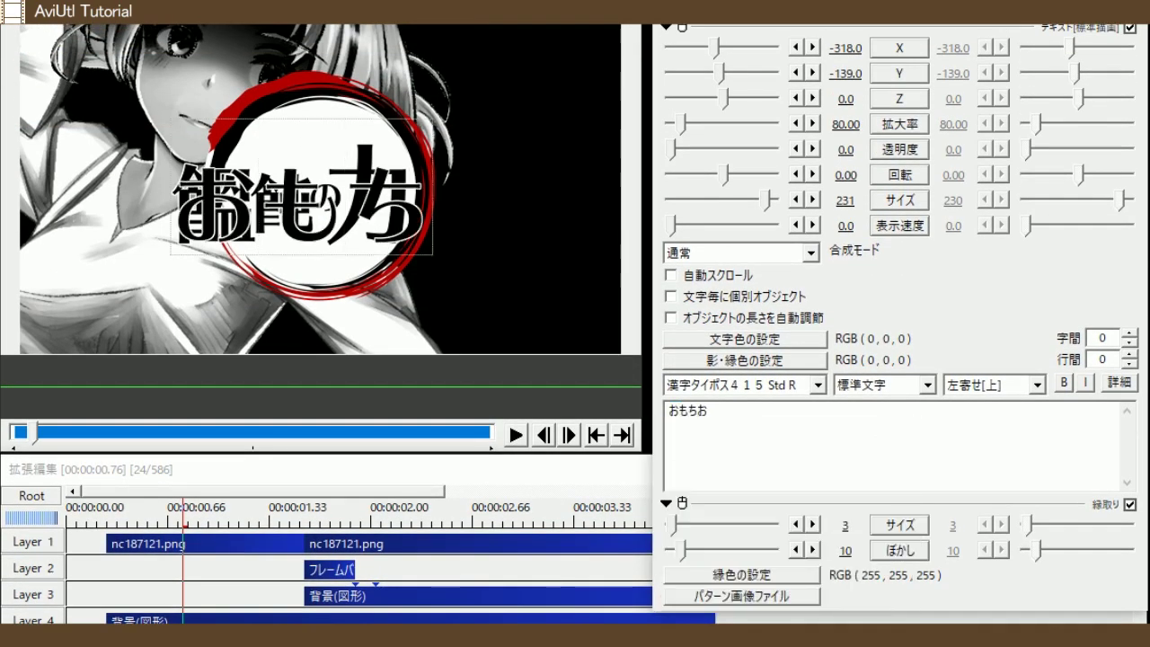
Change the おもちおいしい text's font to かづらき SP2N L
click(783, 386)
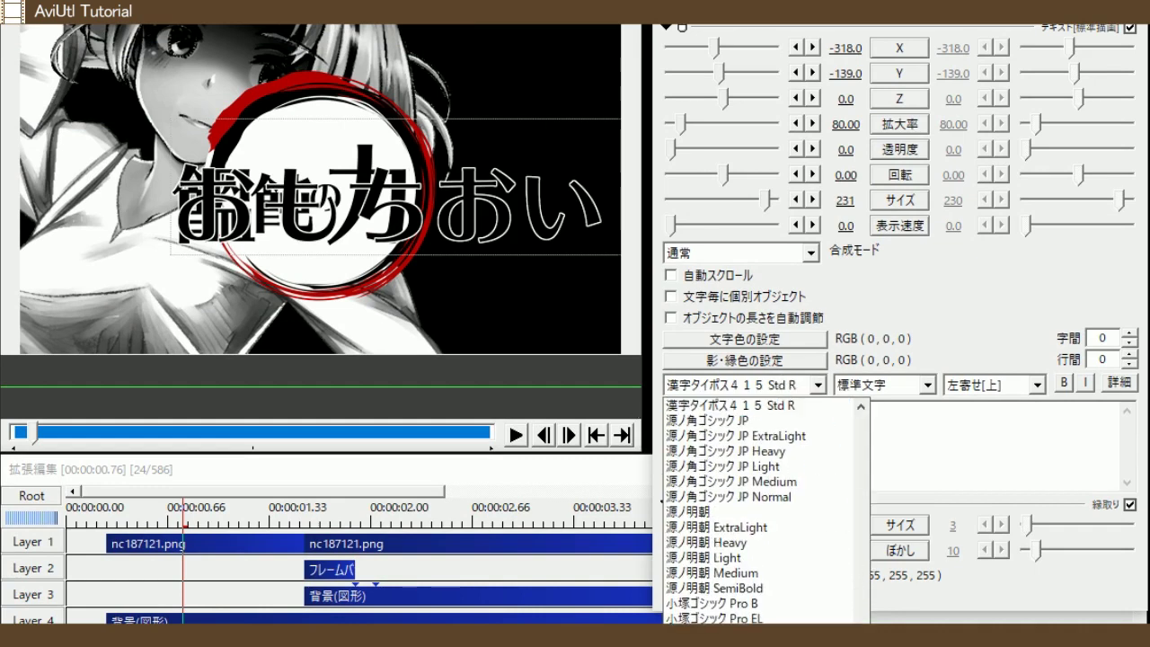
scroll(763, 512, up, 4)
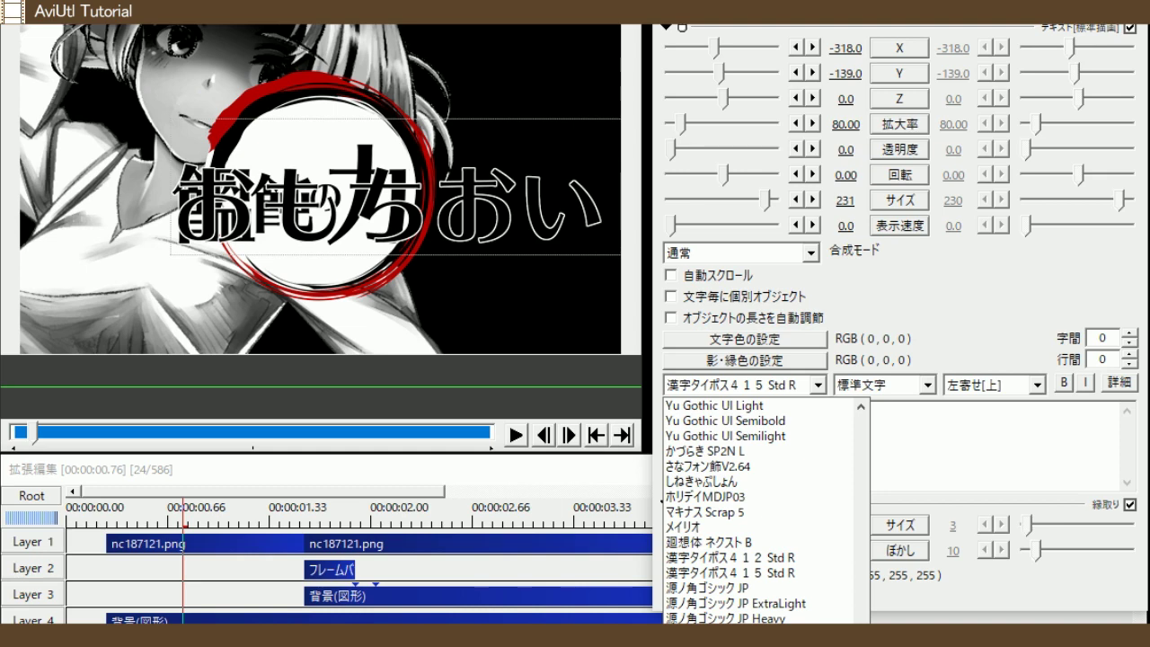
scroll(760, 539, up, 2)
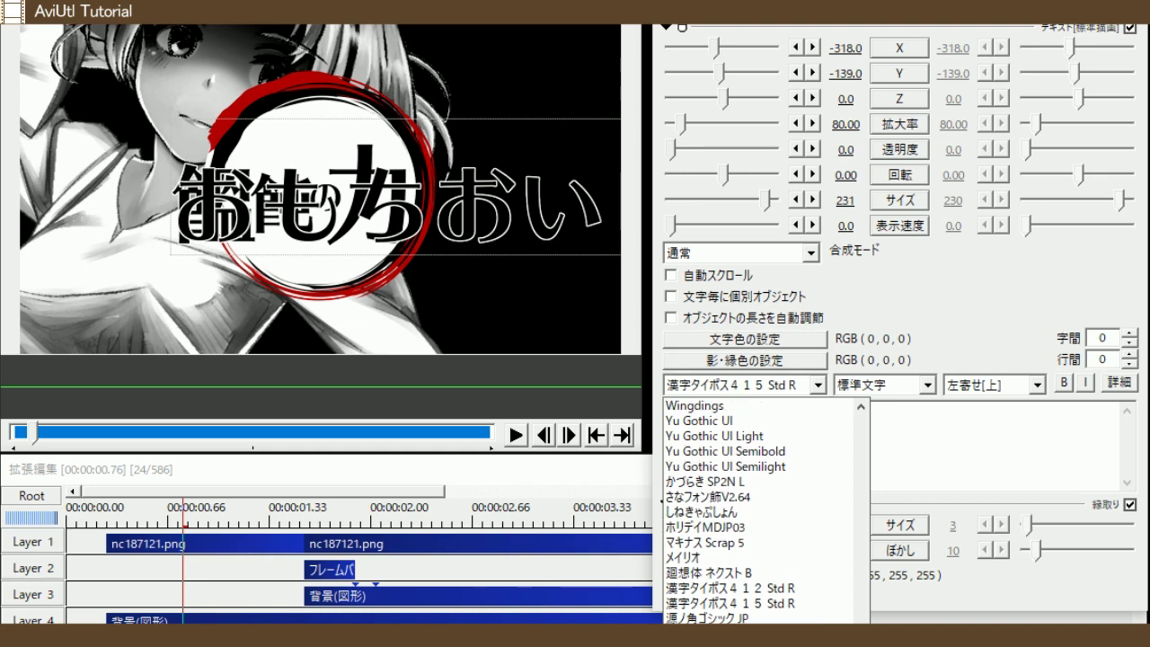
click(730, 485)
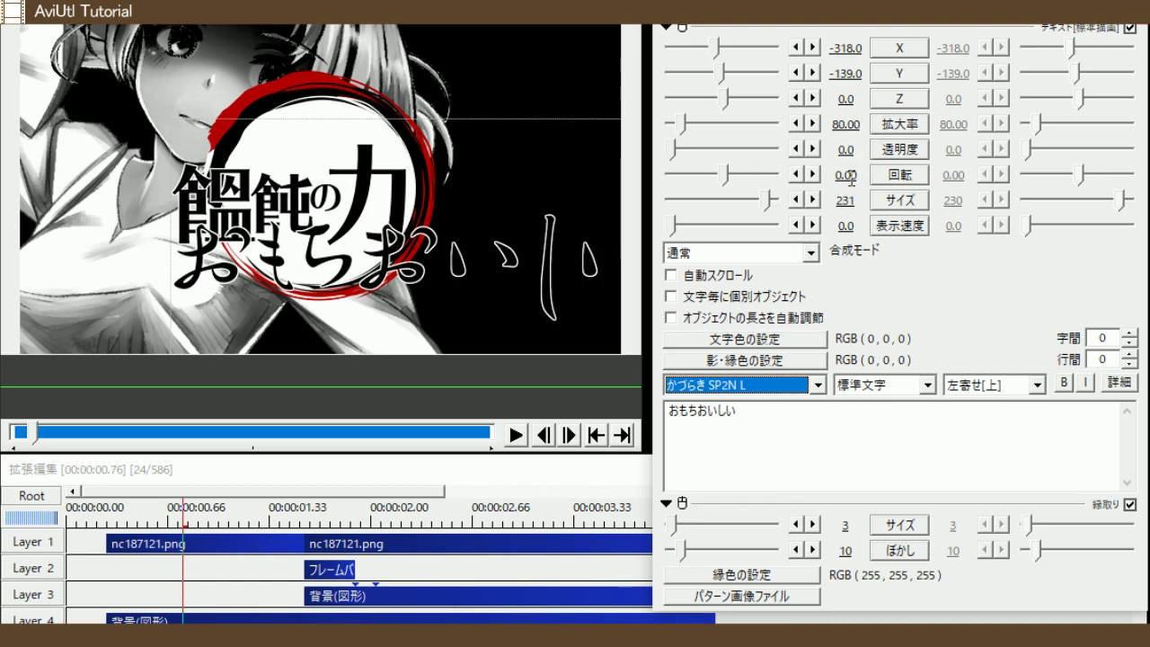
Shrink the おもちおいしい subtitle to size 66 and center it inside the ring, just above the 饂飩の力 title
drag(769, 200, 694, 203)
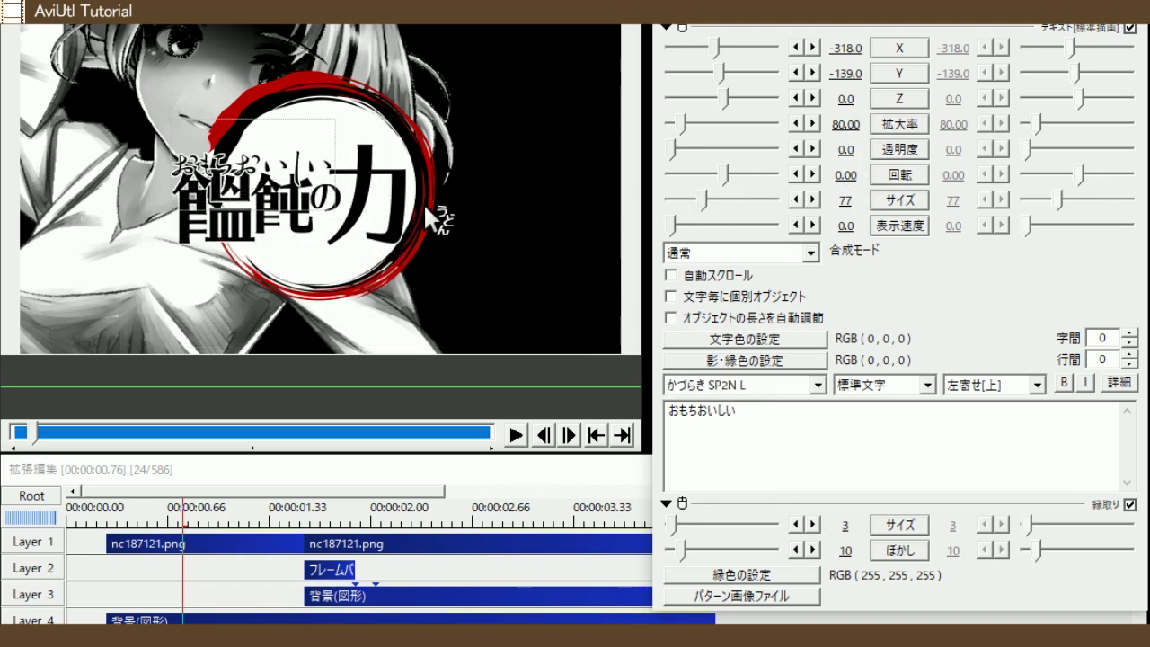
drag(290, 180, 357, 149)
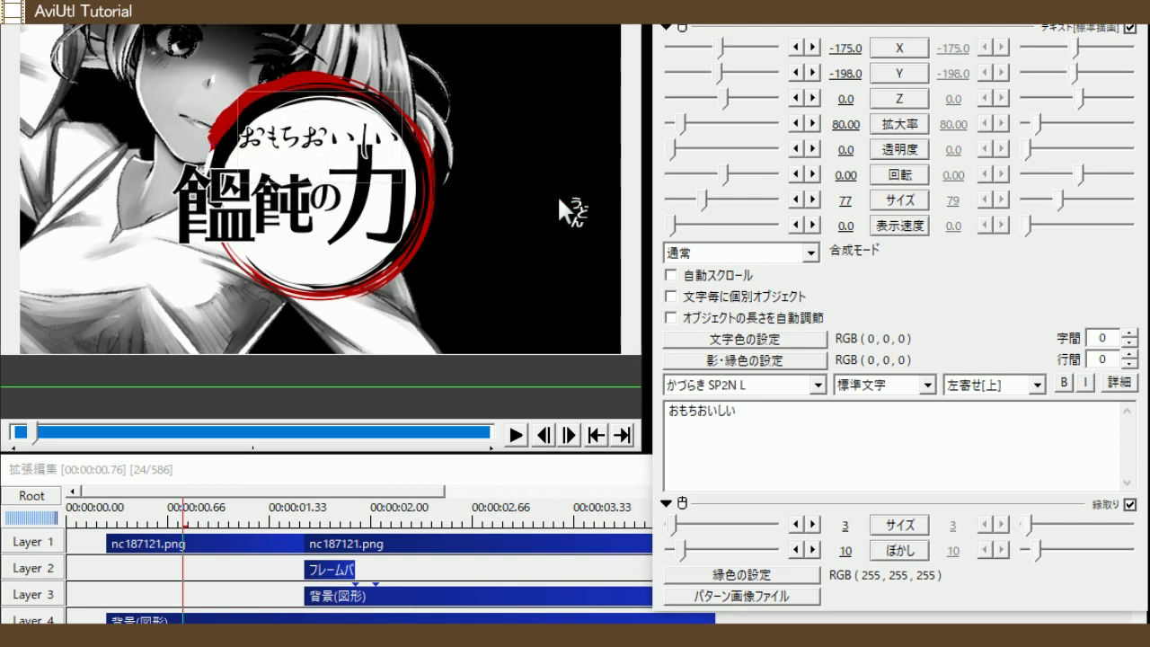
drag(855, 201, 830, 202)
drag(327, 135, 417, 165)
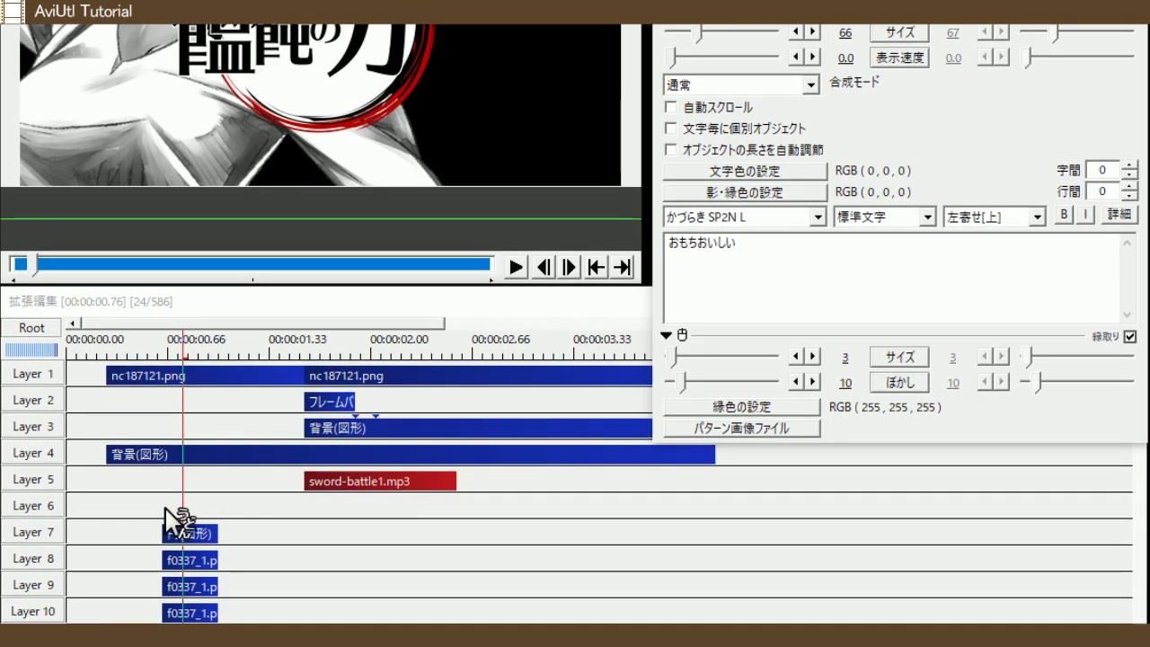
Add a グループ制御 object on Layer 6, above the emblem's layers, at the emblem's start time
right_click(165, 506)
mouse_move(257, 41)
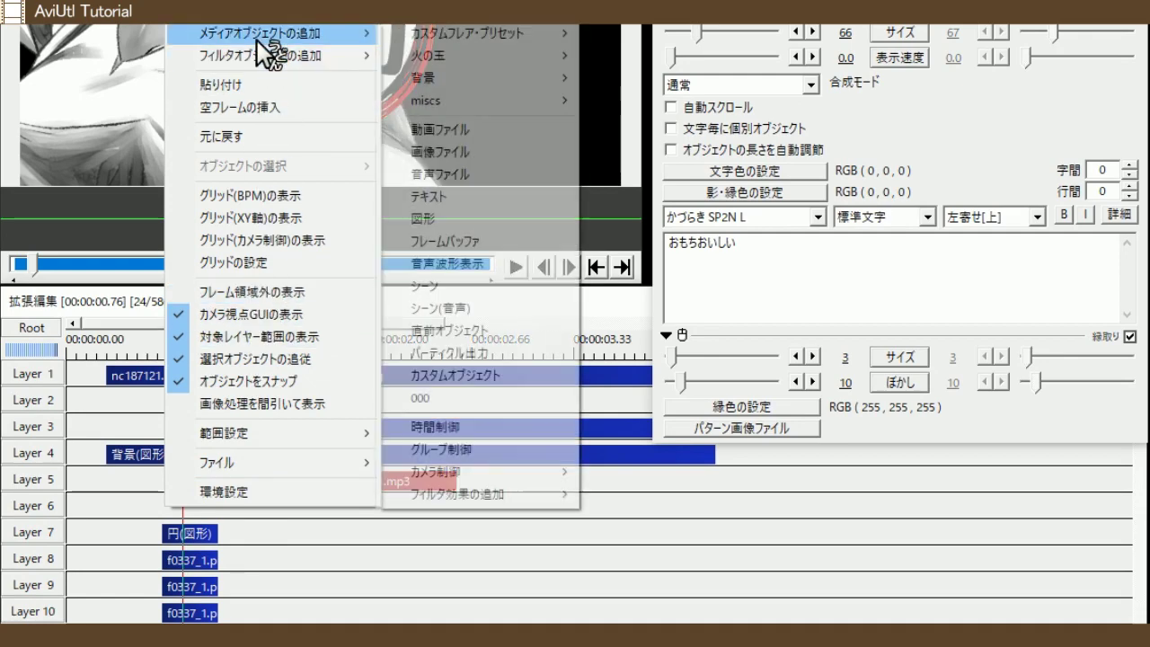
click(483, 449)
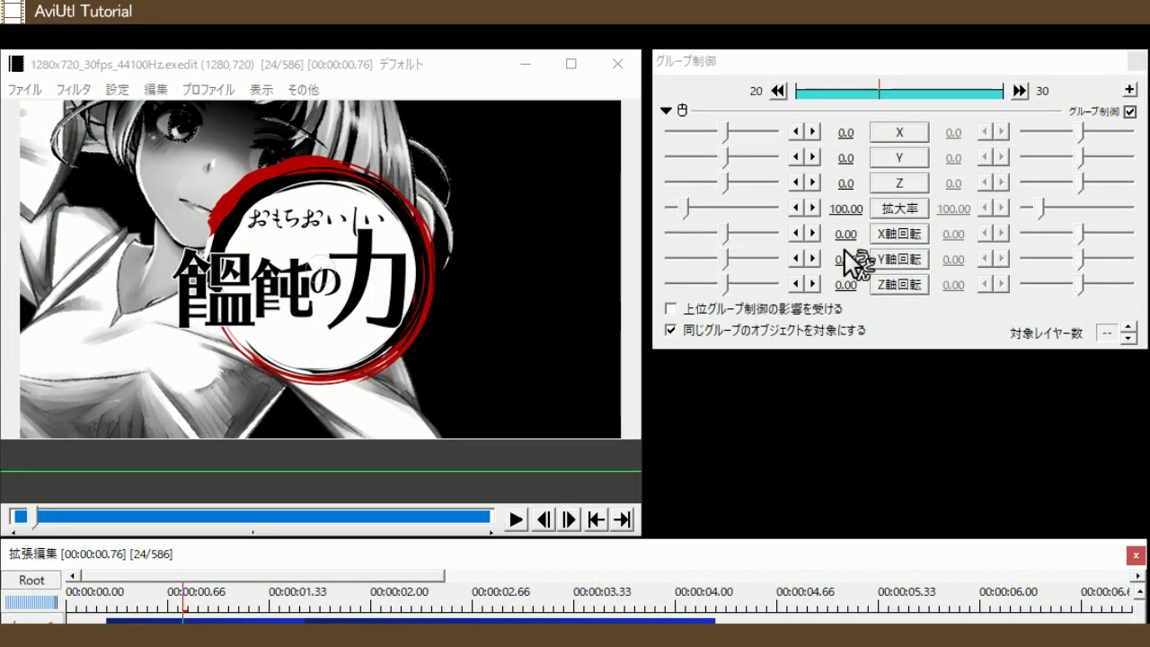
Shrink the whole emblem with the group control's 拡大率 and move it to the lower-right area of the frame
drag(855, 209, 830, 209)
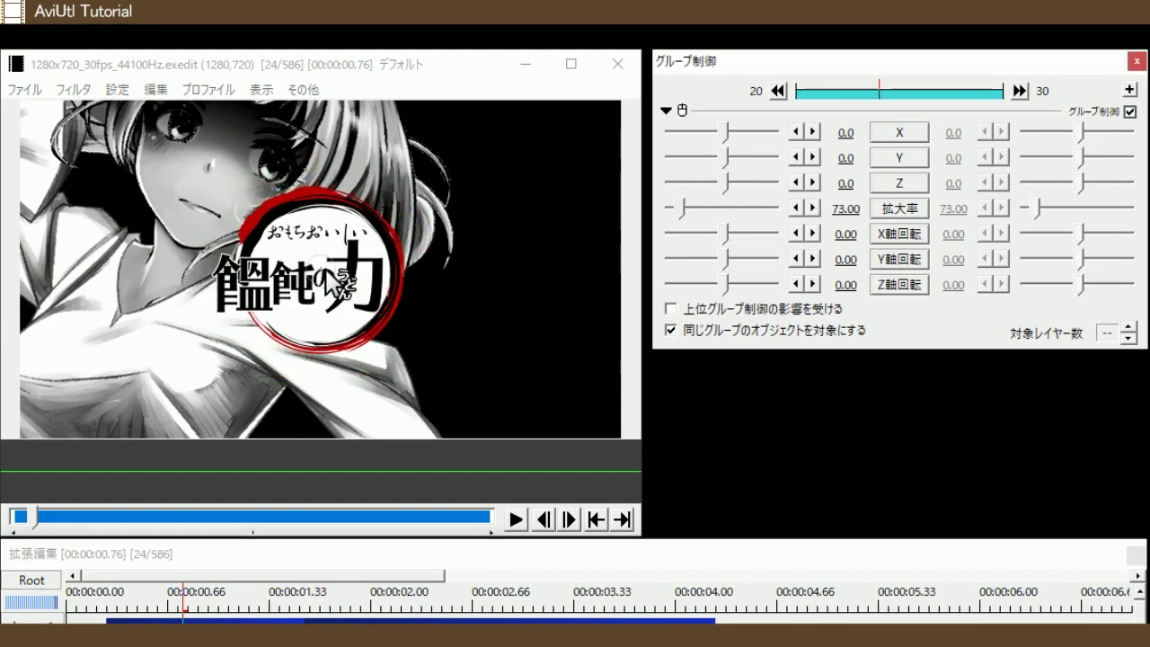
drag(327, 274, 530, 358)
drag(856, 212, 836, 210)
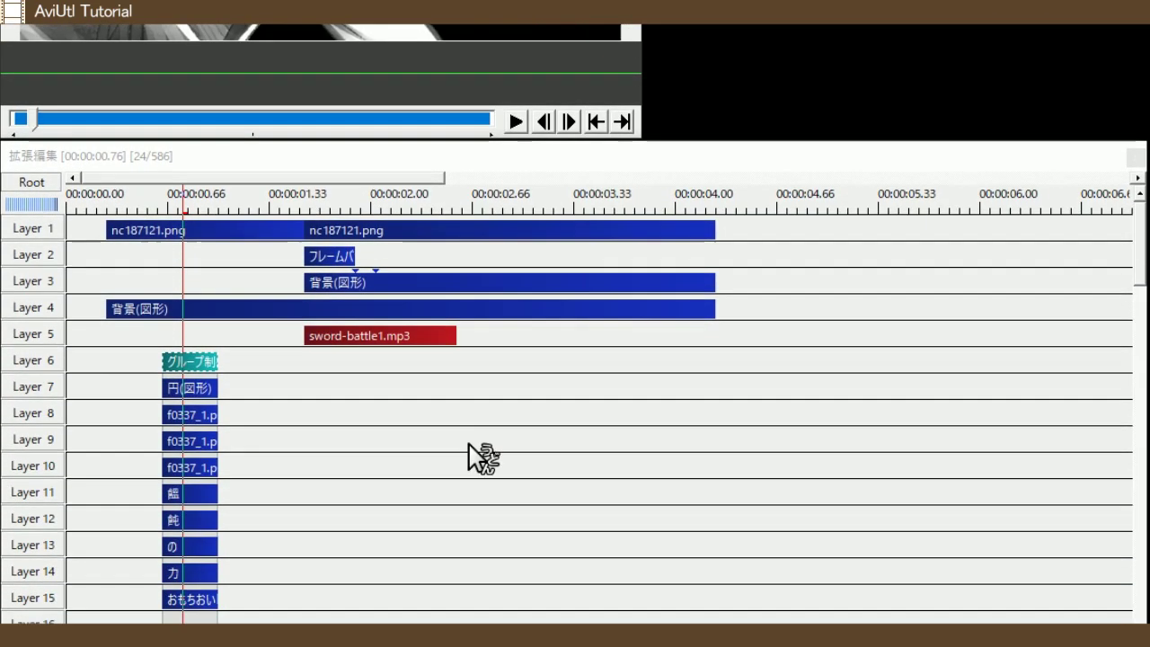
Move all emblem objects on Layers 6 to 15 to the start of the first nc187121.png clip and extend them together to about 4 seconds
drag(106, 352, 166, 582)
click(174, 338)
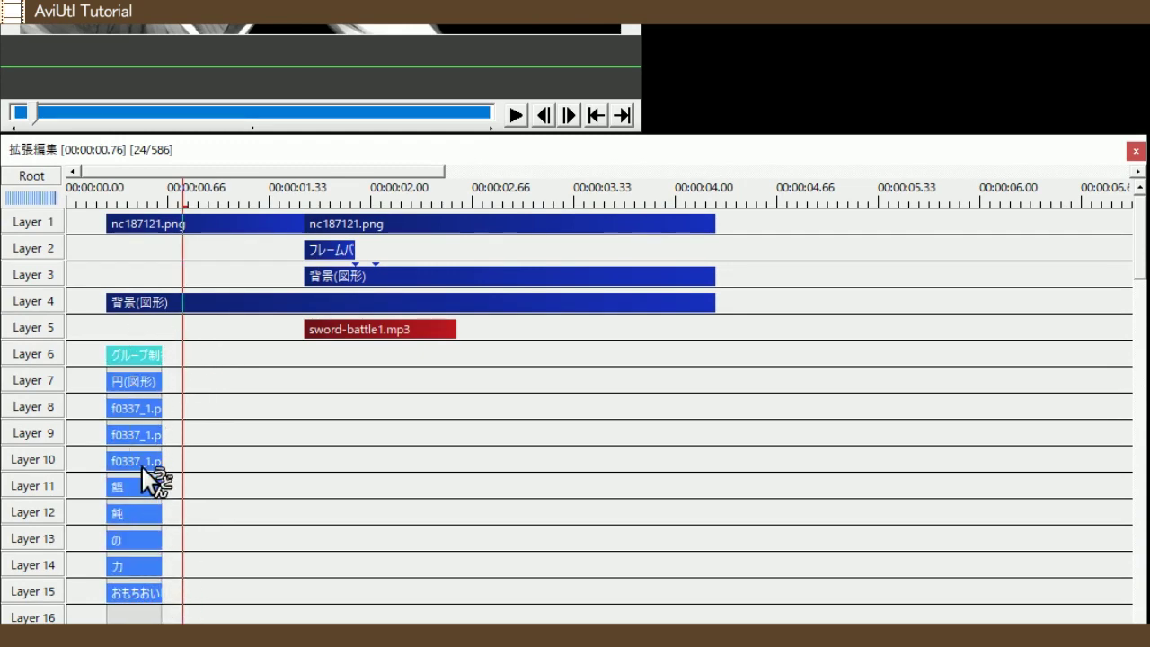
right_click(139, 433)
click(238, 259)
drag(162, 435, 708, 434)
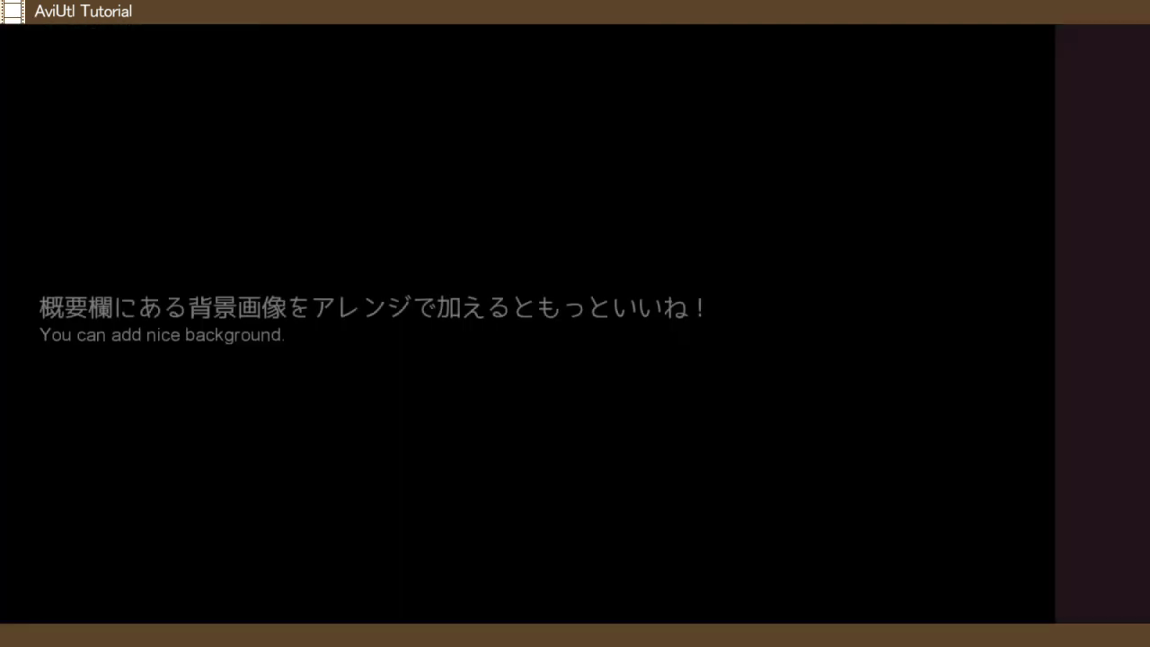